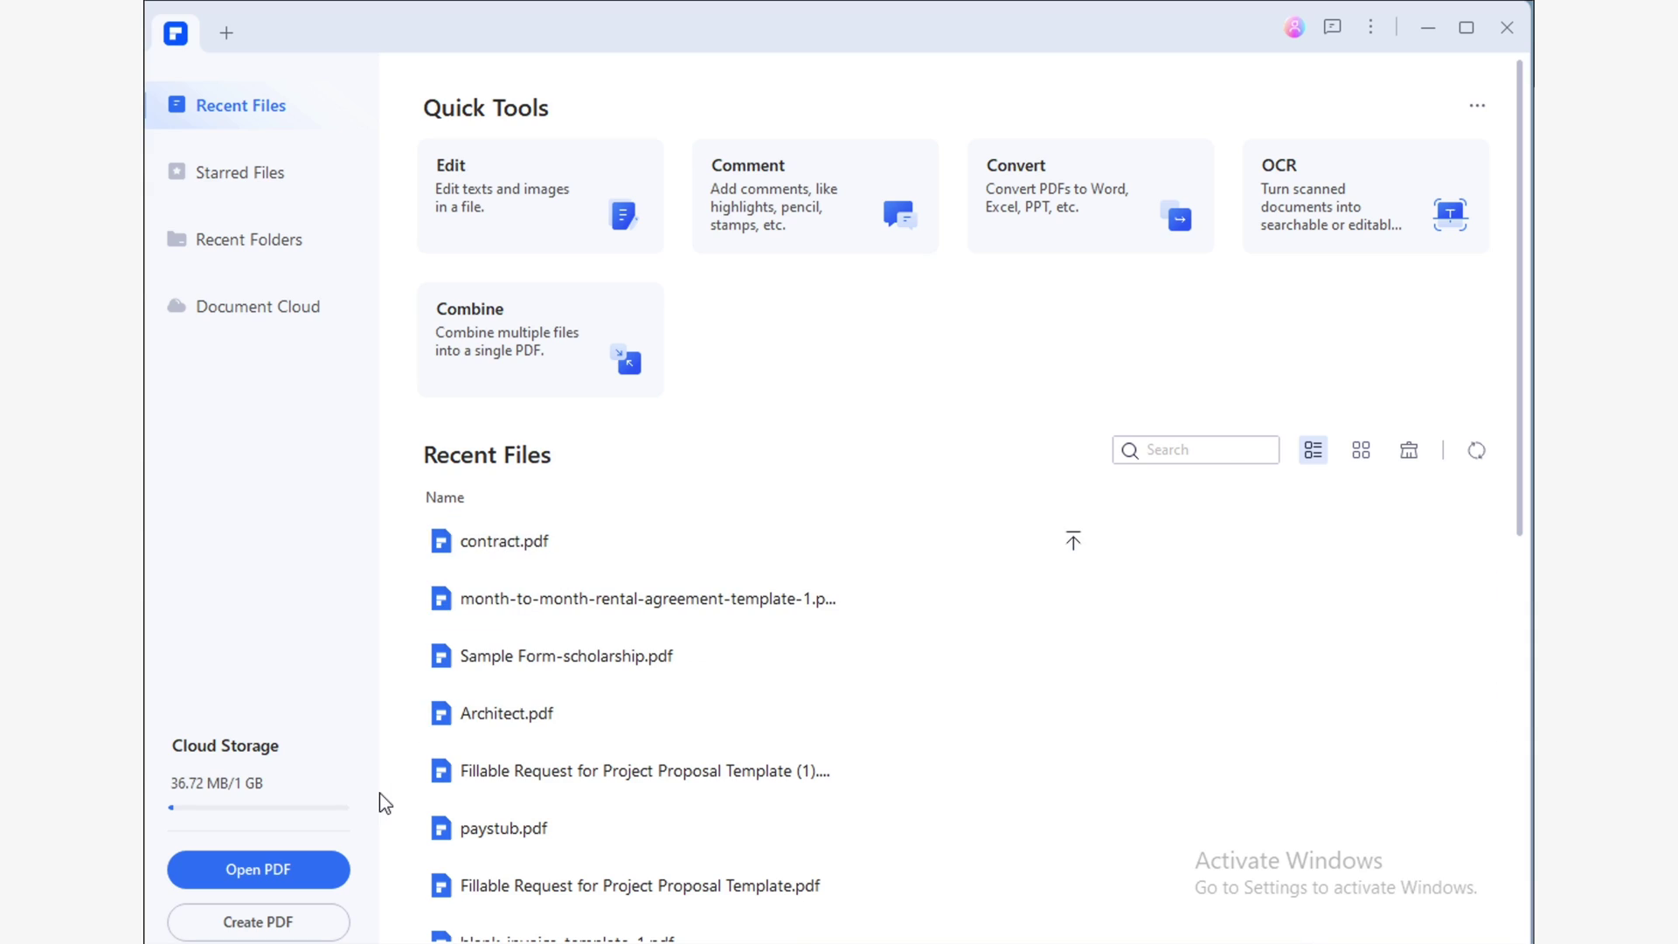
# Open the rental agreement, draw a trial handwritten signature, then clear it.
pyautogui.click(319, 880)
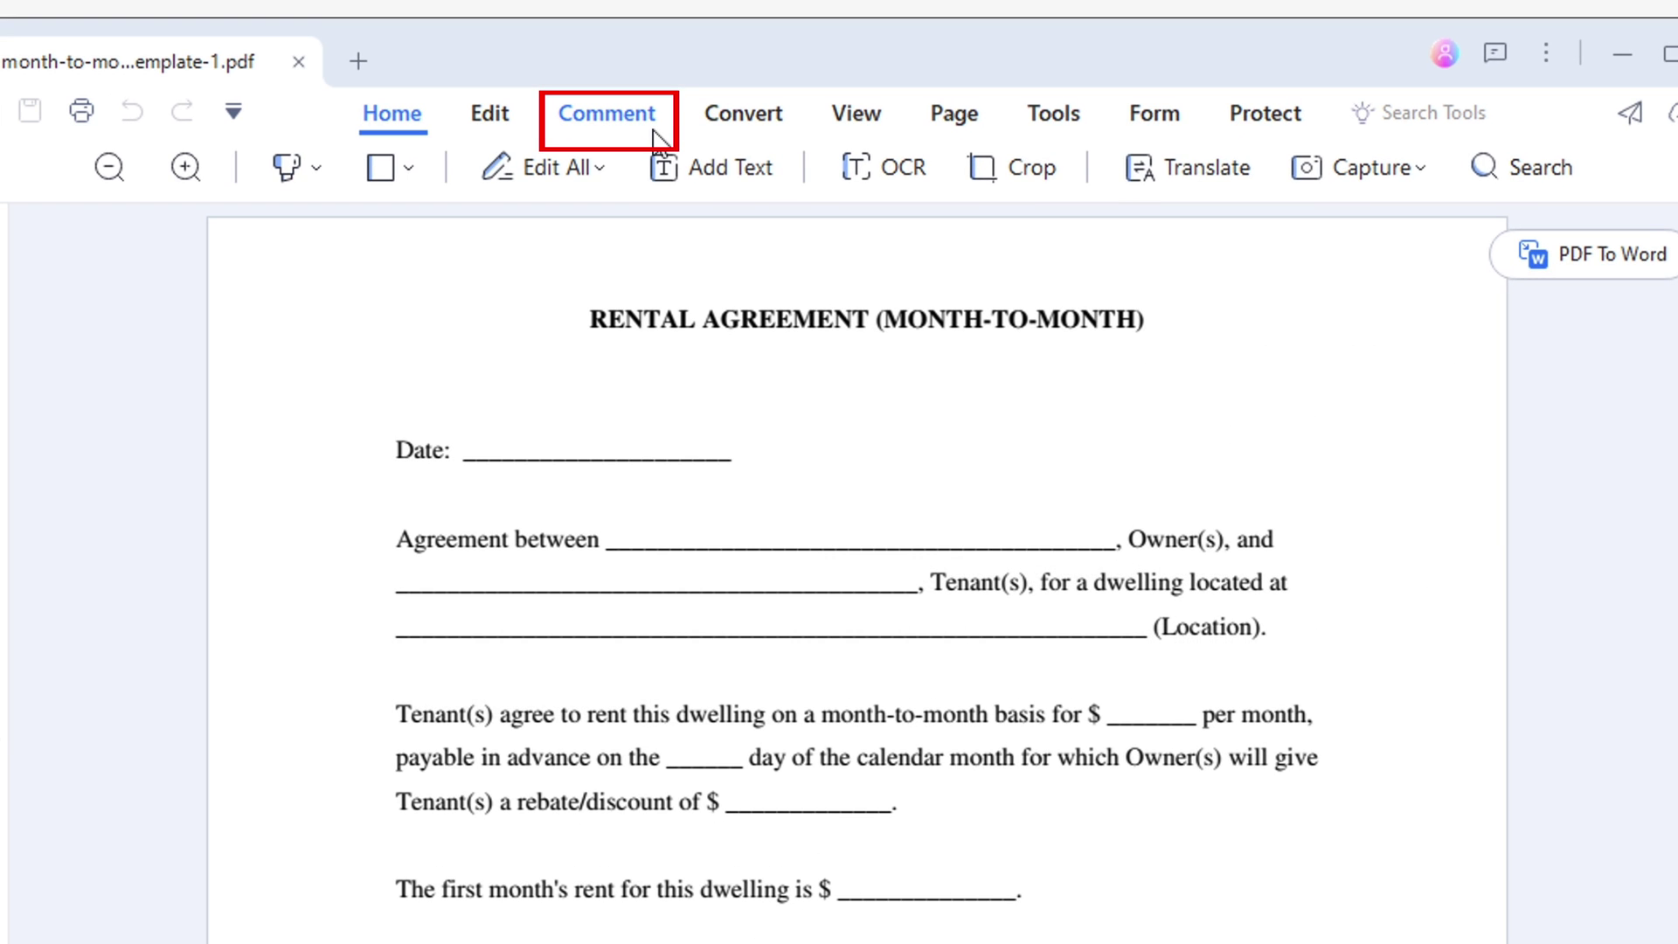
pyautogui.click(655, 138)
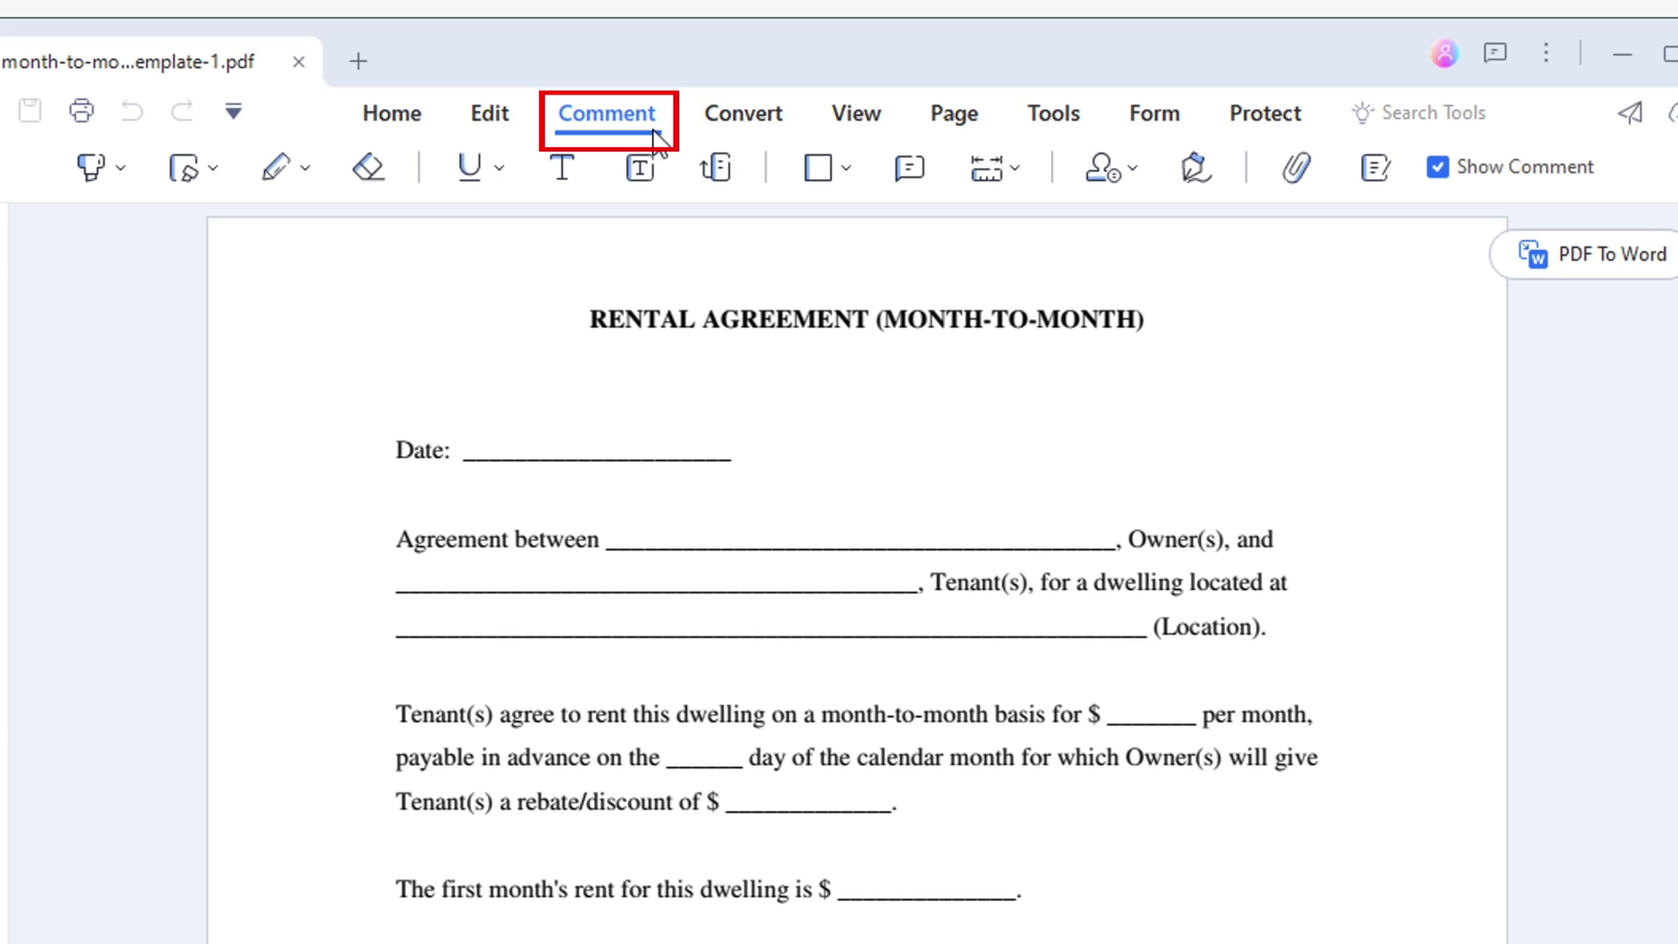
pyautogui.click(1202, 175)
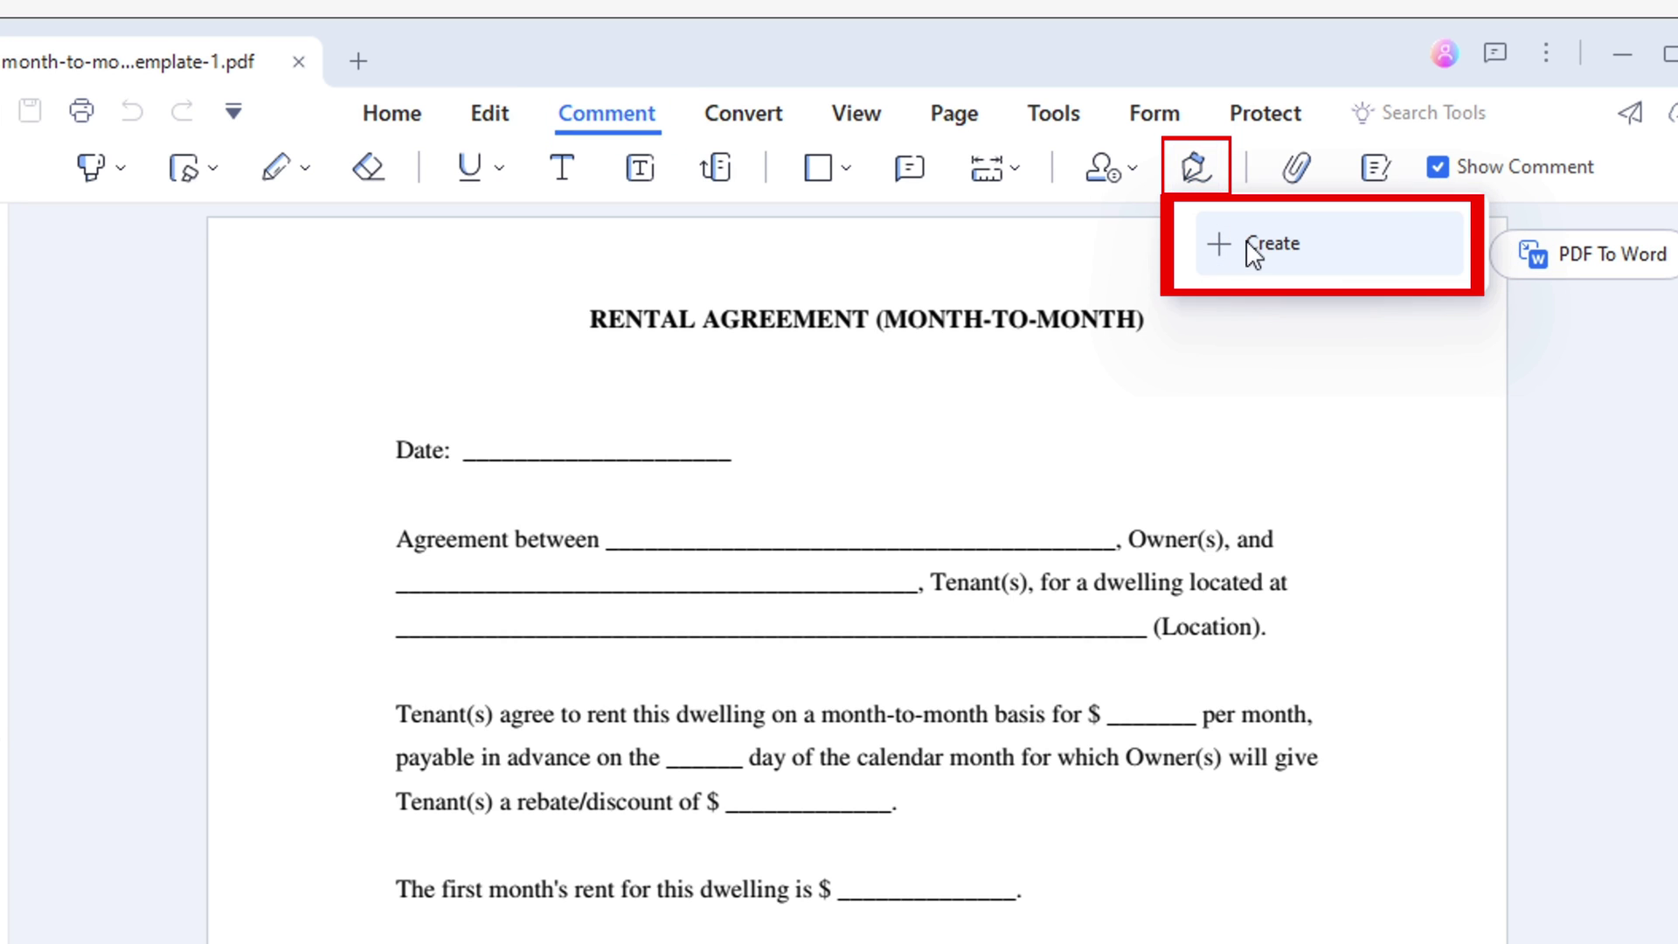
pyautogui.click(1255, 273)
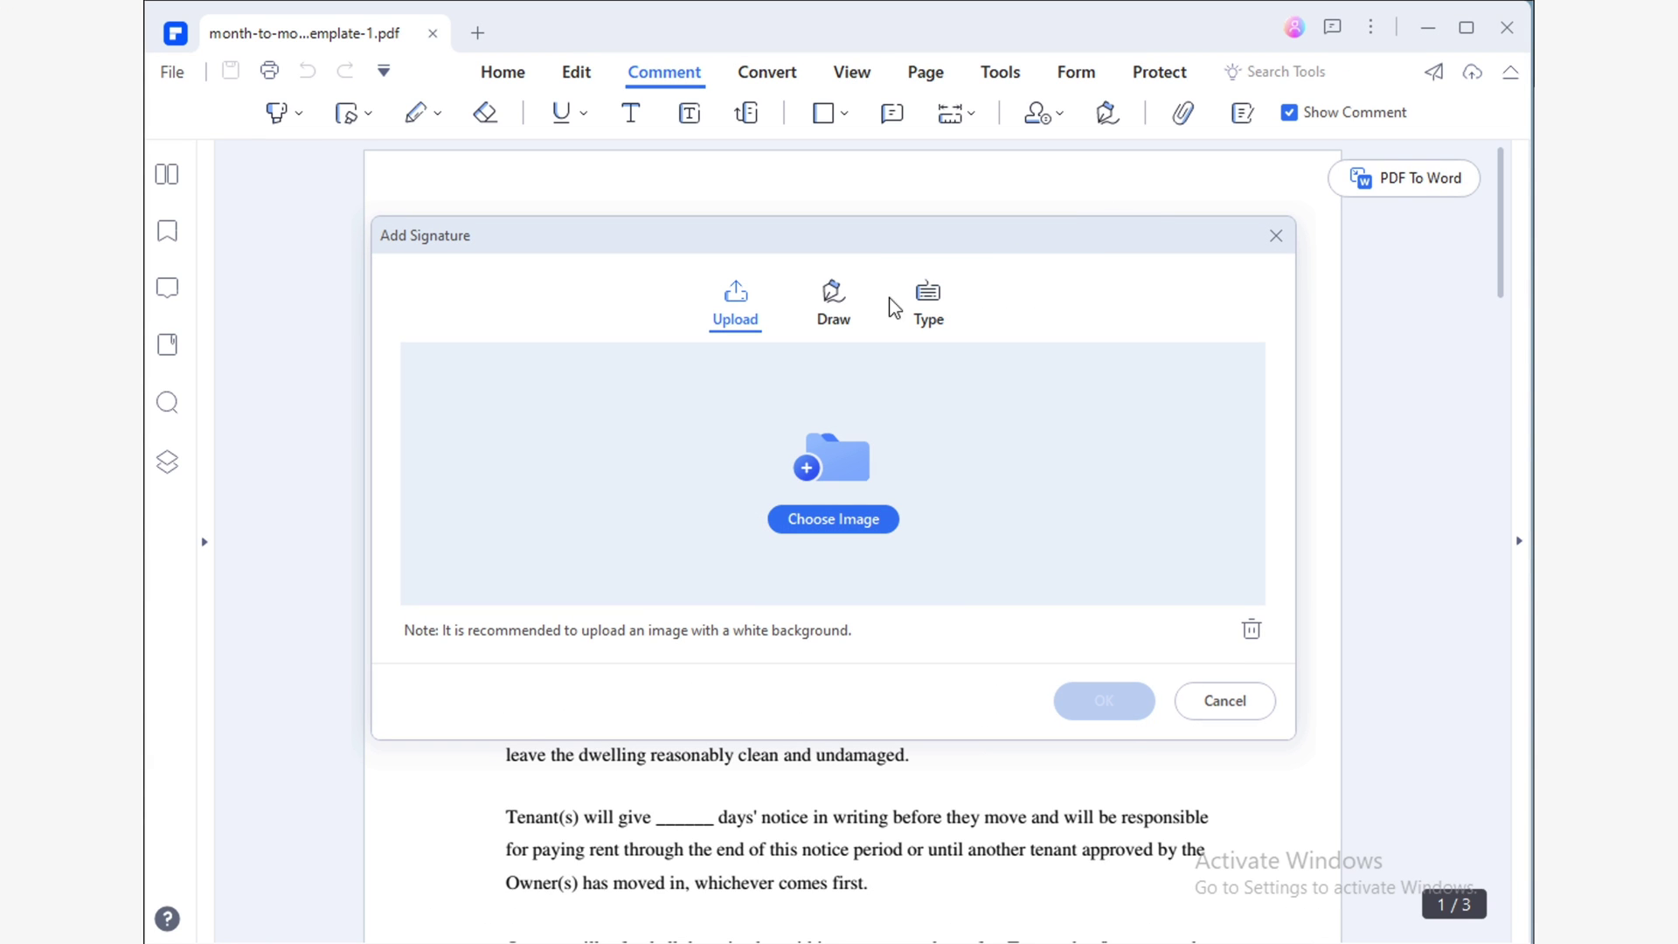
pyautogui.click(839, 306)
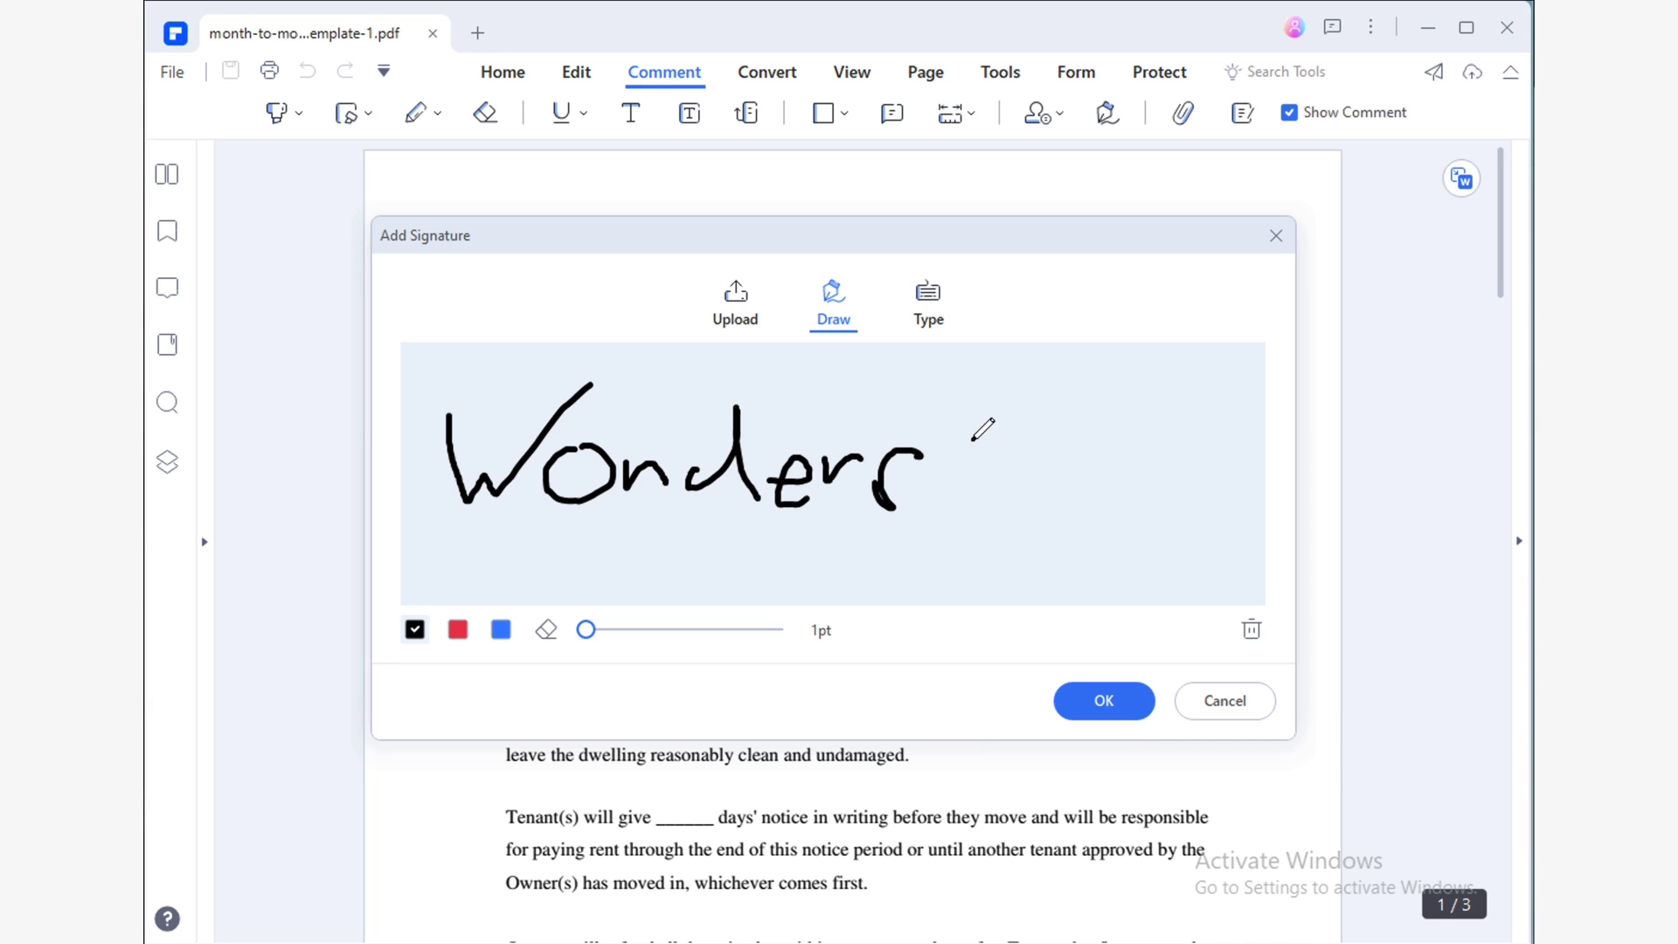
pyautogui.click(1249, 630)
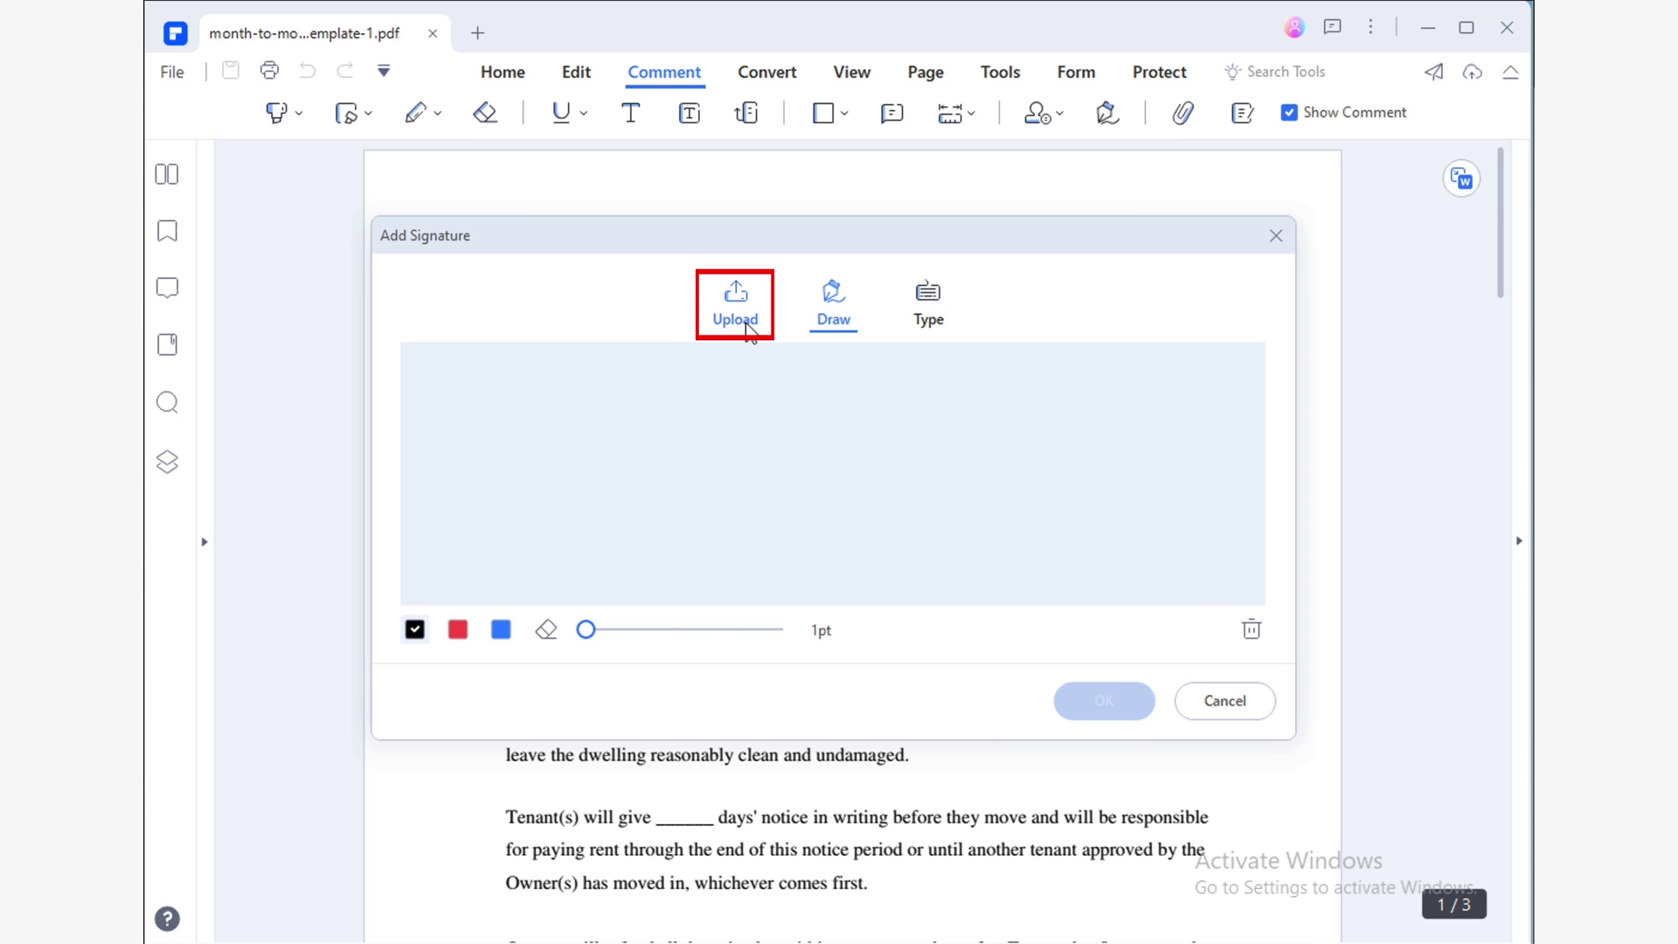
# Load the handwritten signature image from the Pictures folder.
pyautogui.click(749, 330)
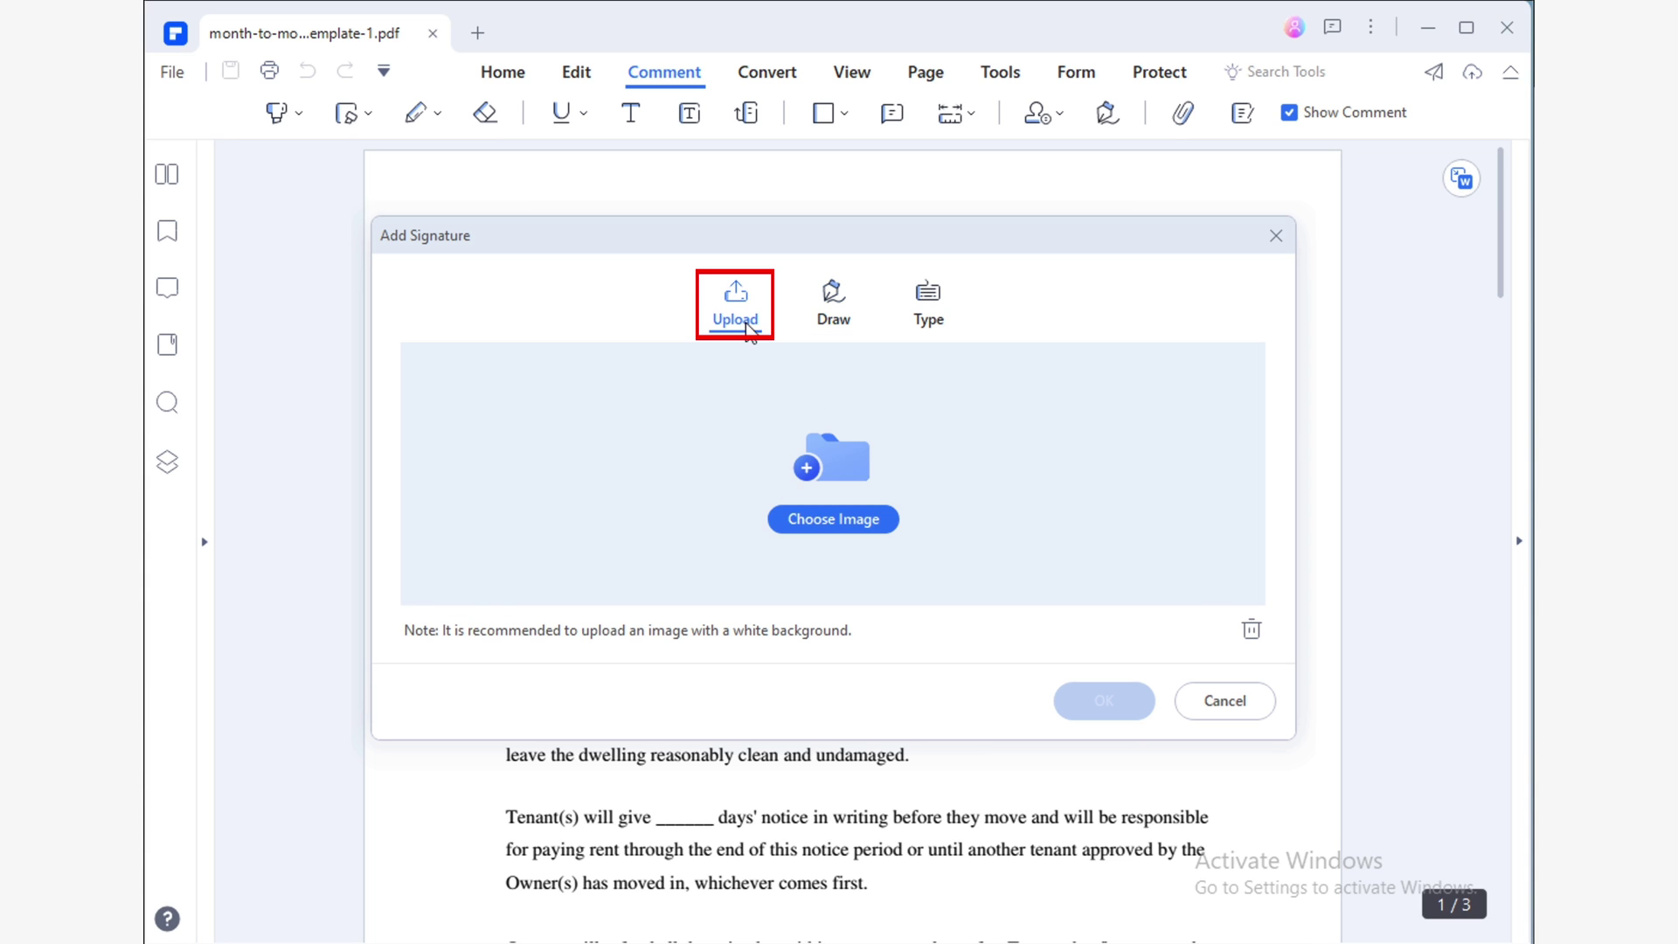
pyautogui.click(802, 527)
pyautogui.click(479, 568)
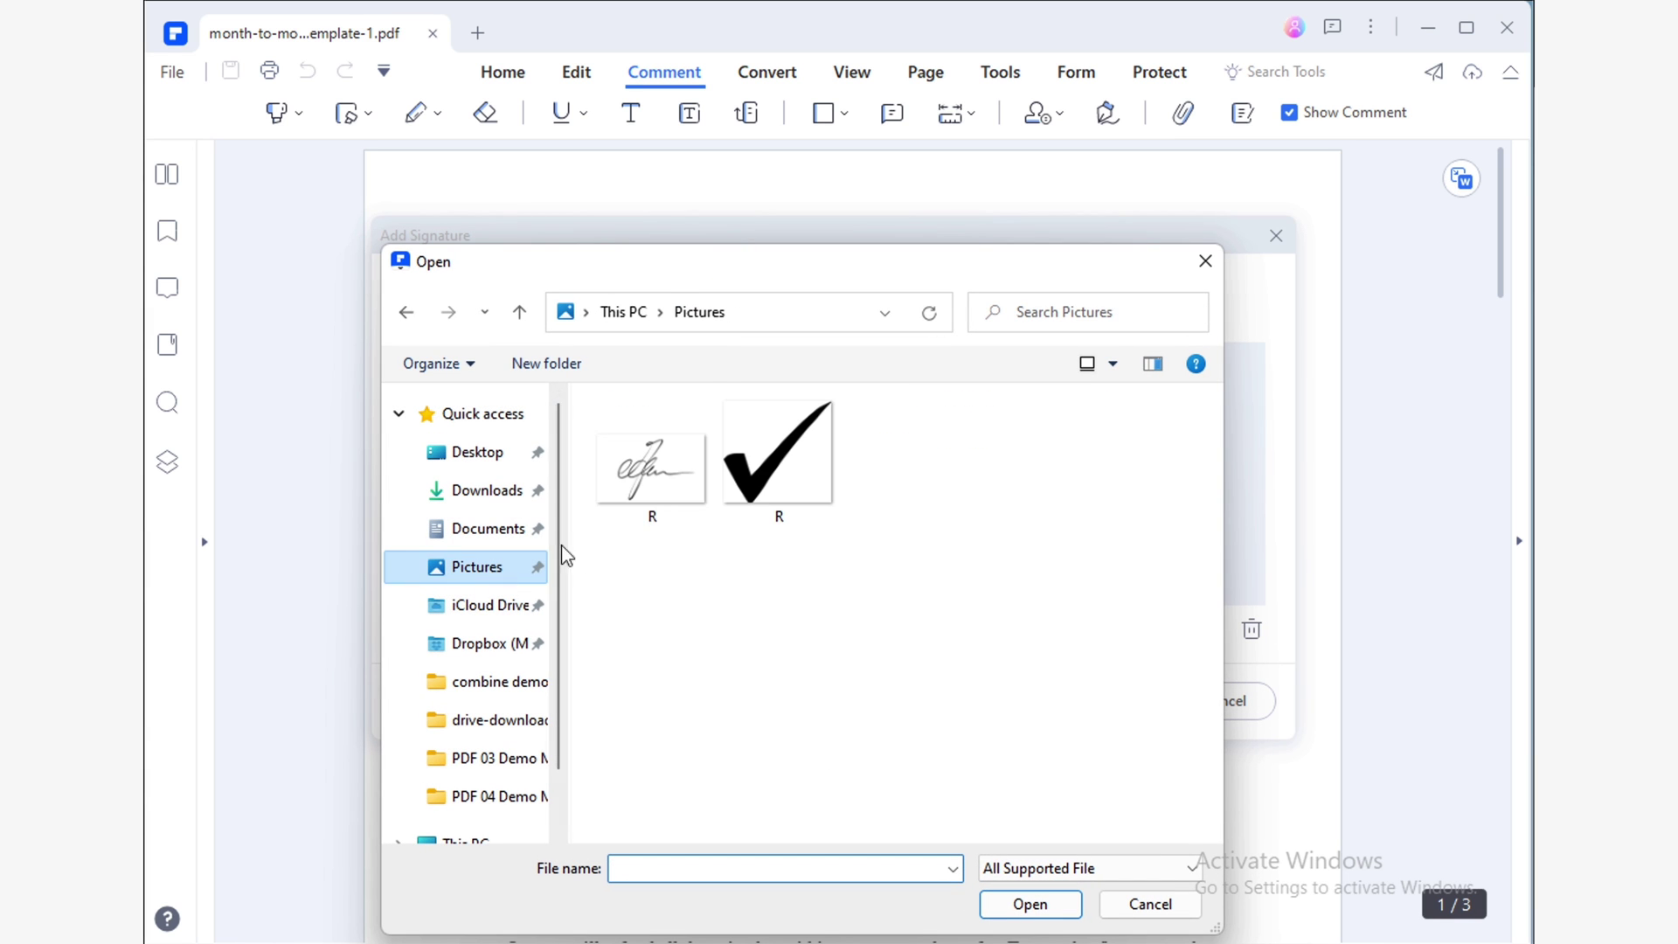
pyautogui.click(695, 511)
pyautogui.click(1031, 904)
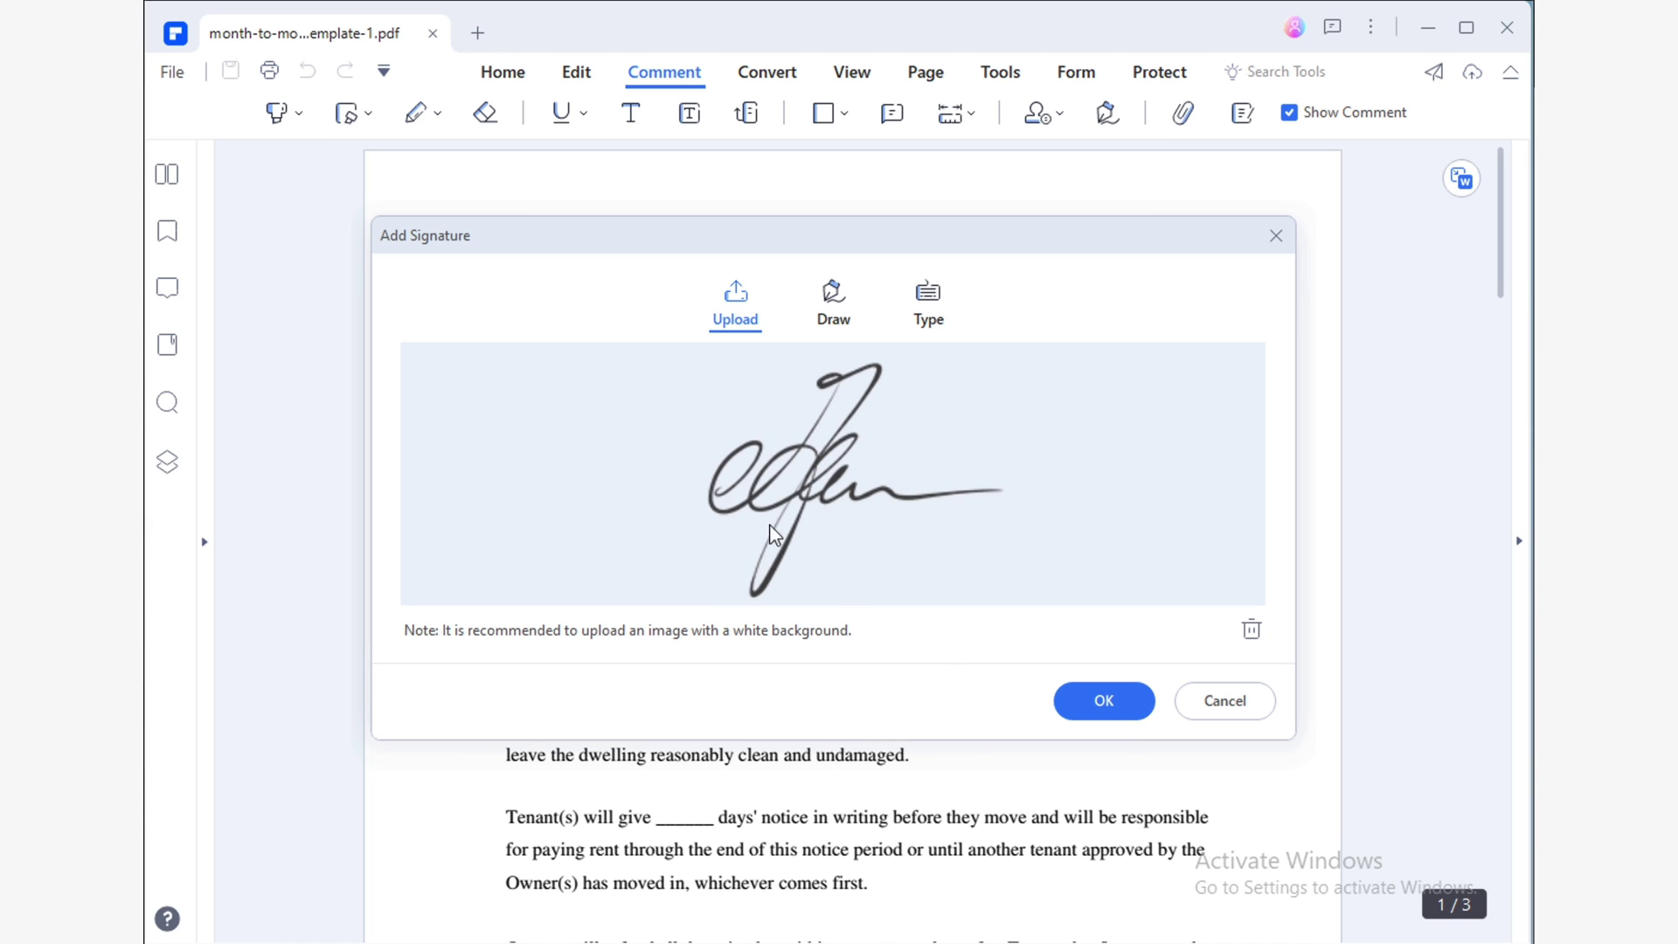
# Type 'wondershare' as the signature and confirm it.
pyautogui.click(928, 306)
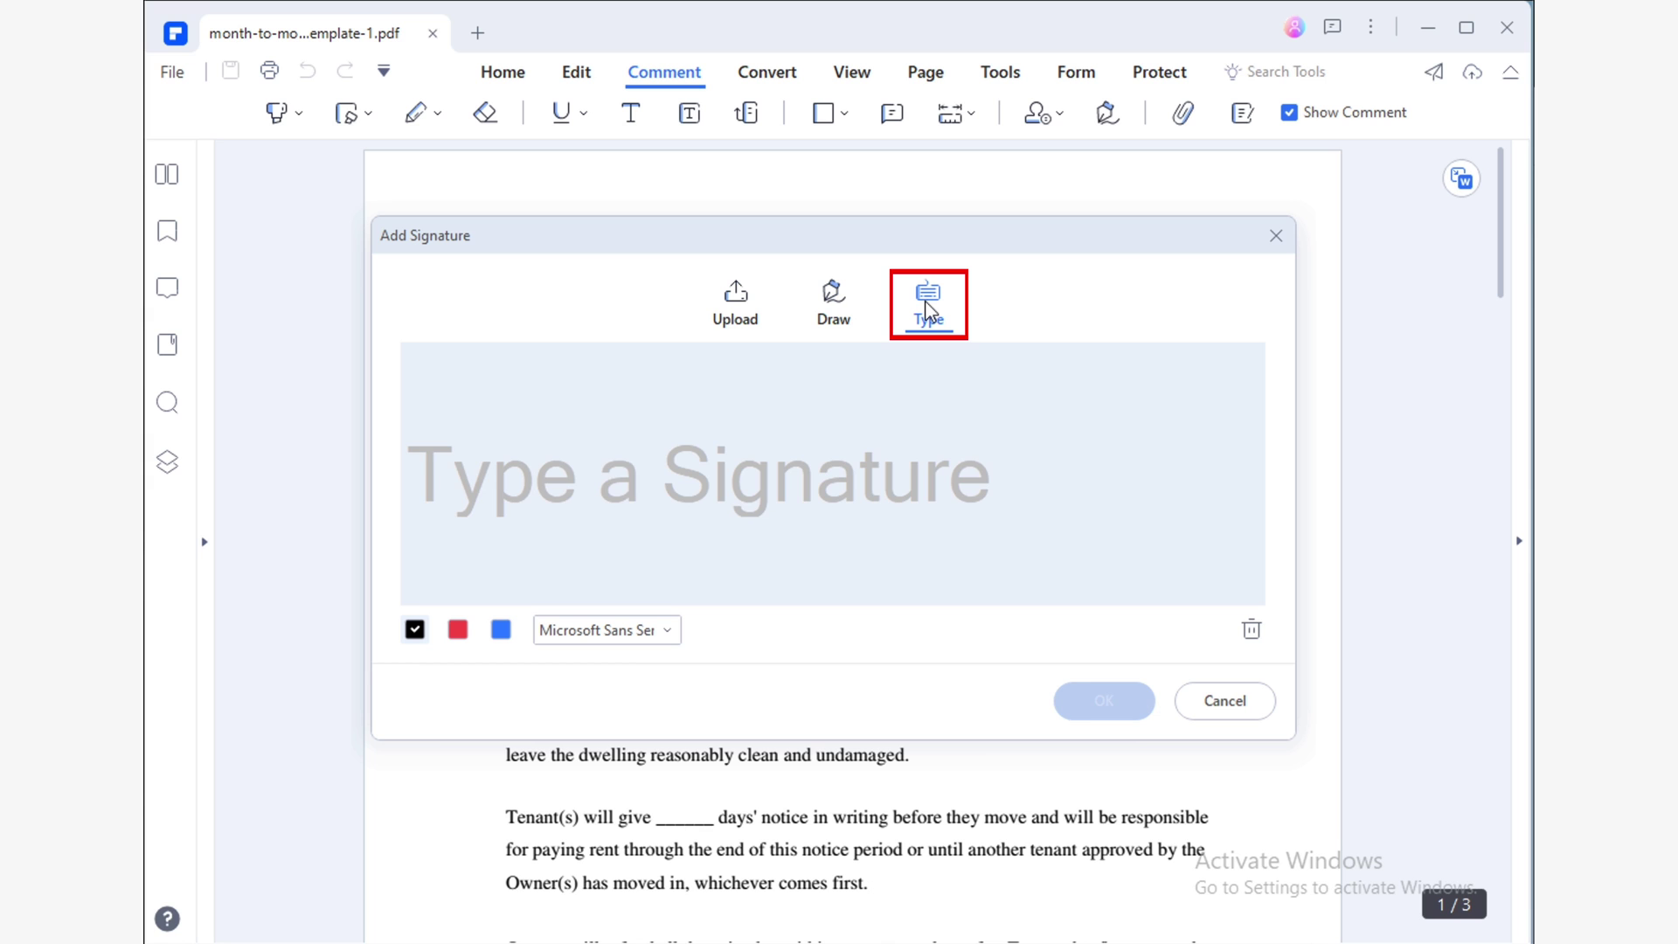
pyautogui.write('wondershare')
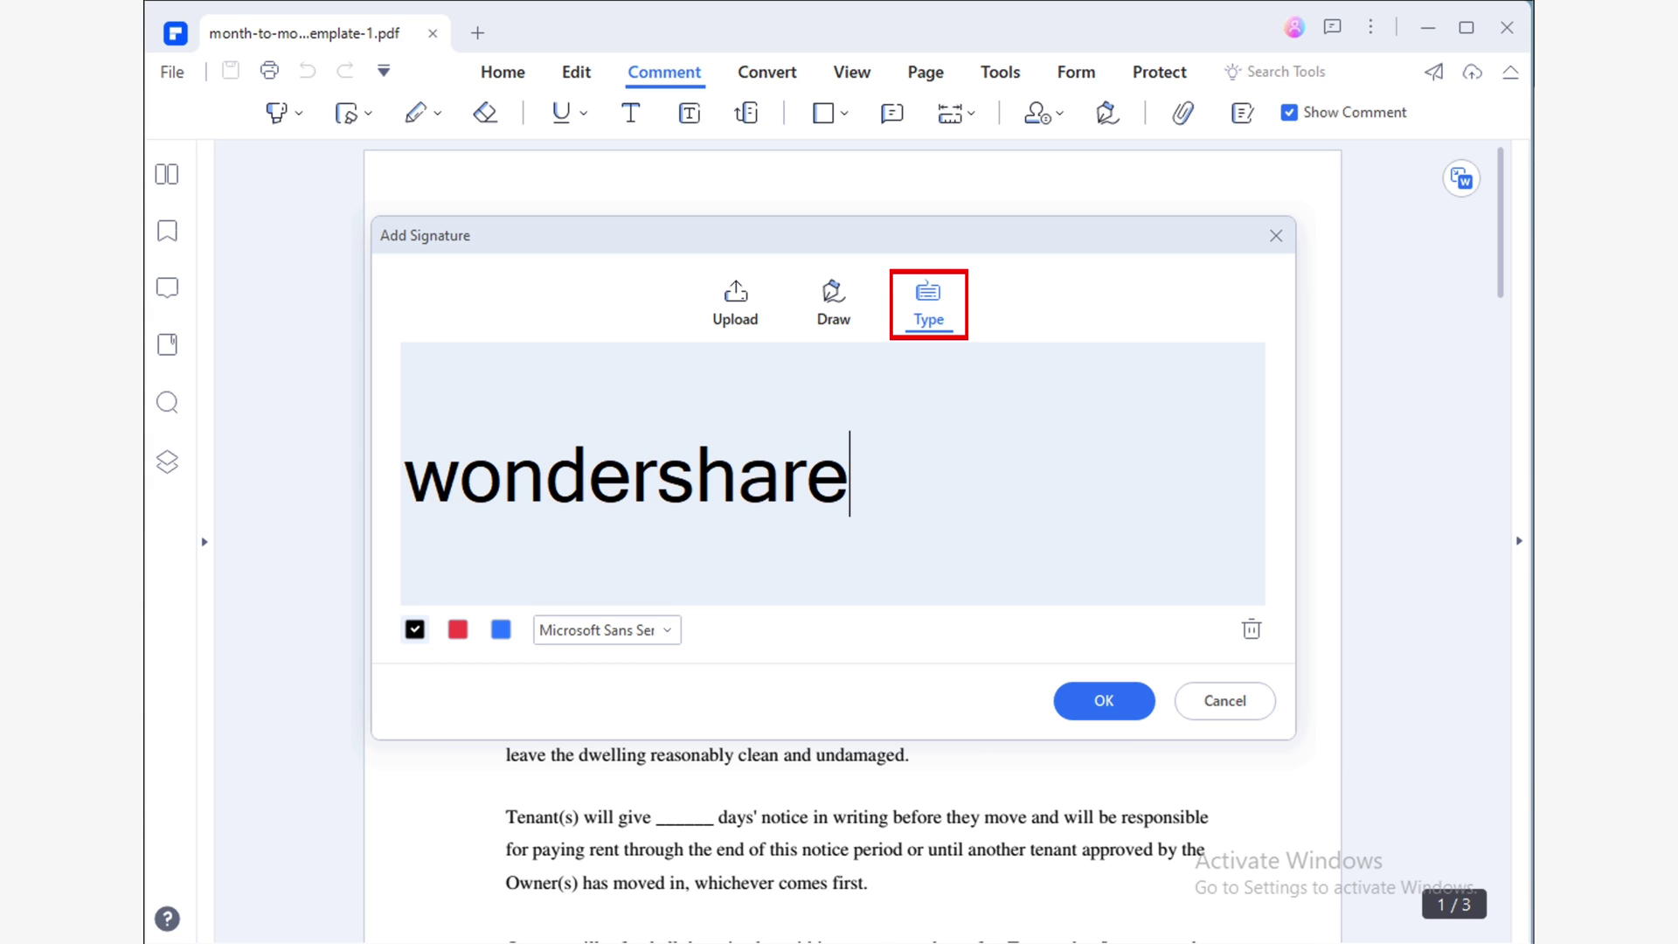
pyautogui.click(1105, 701)
# Drop the wondershare signature onto the agreement's Owner line.
pyautogui.click(760, 656)
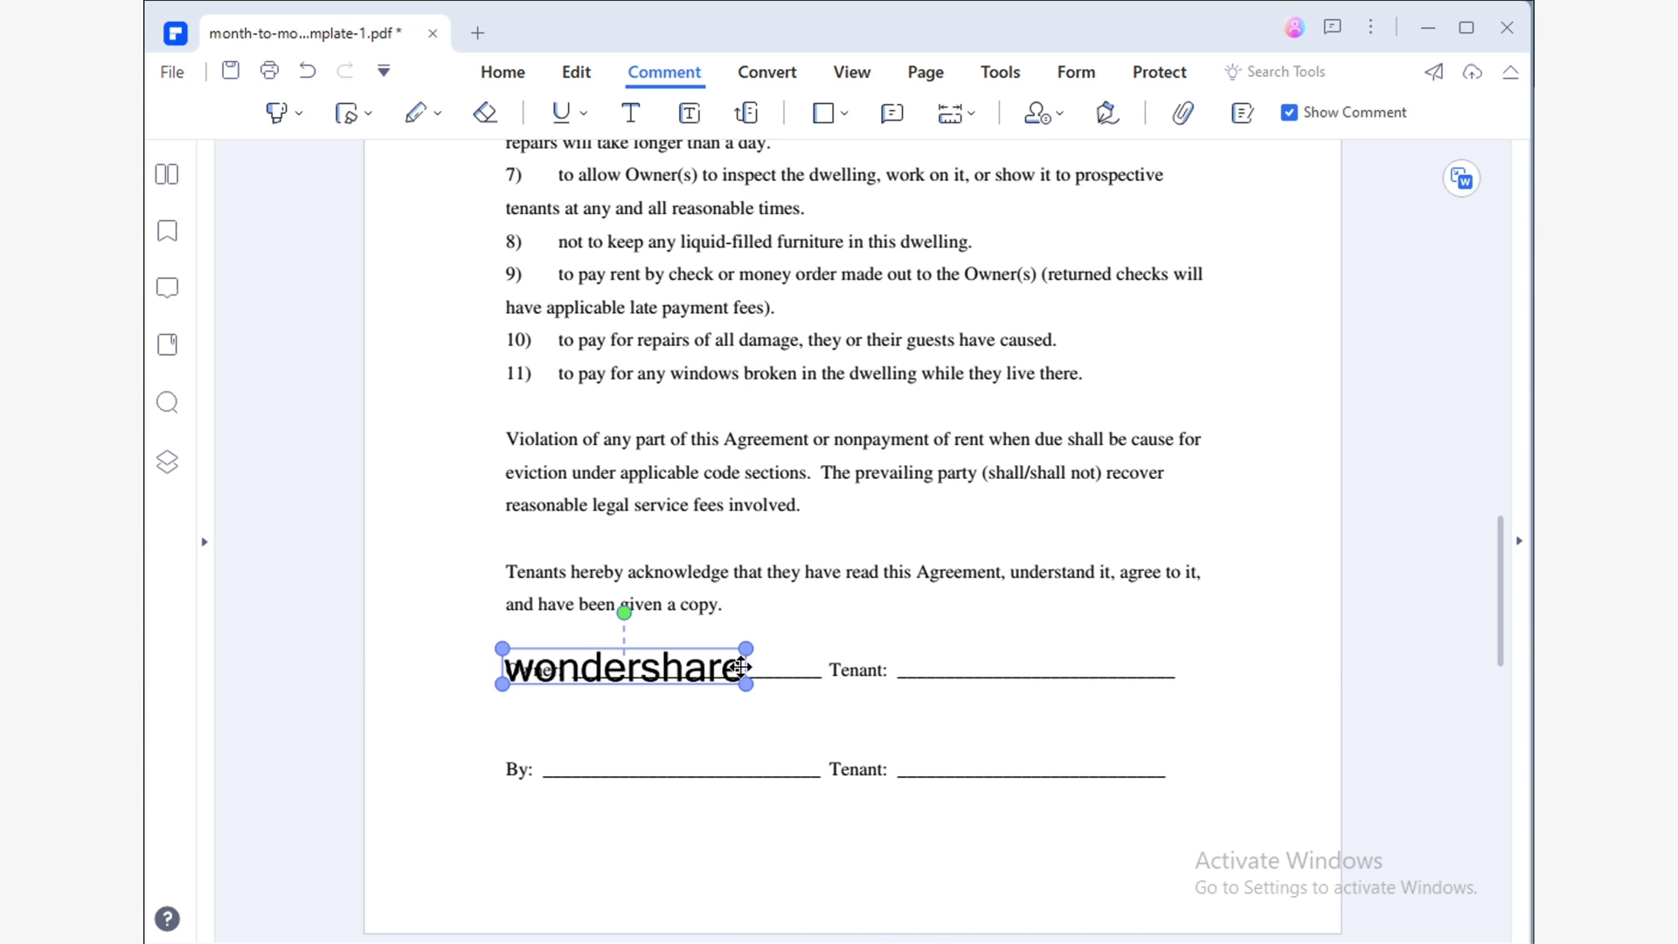
pyautogui.click(752, 658)
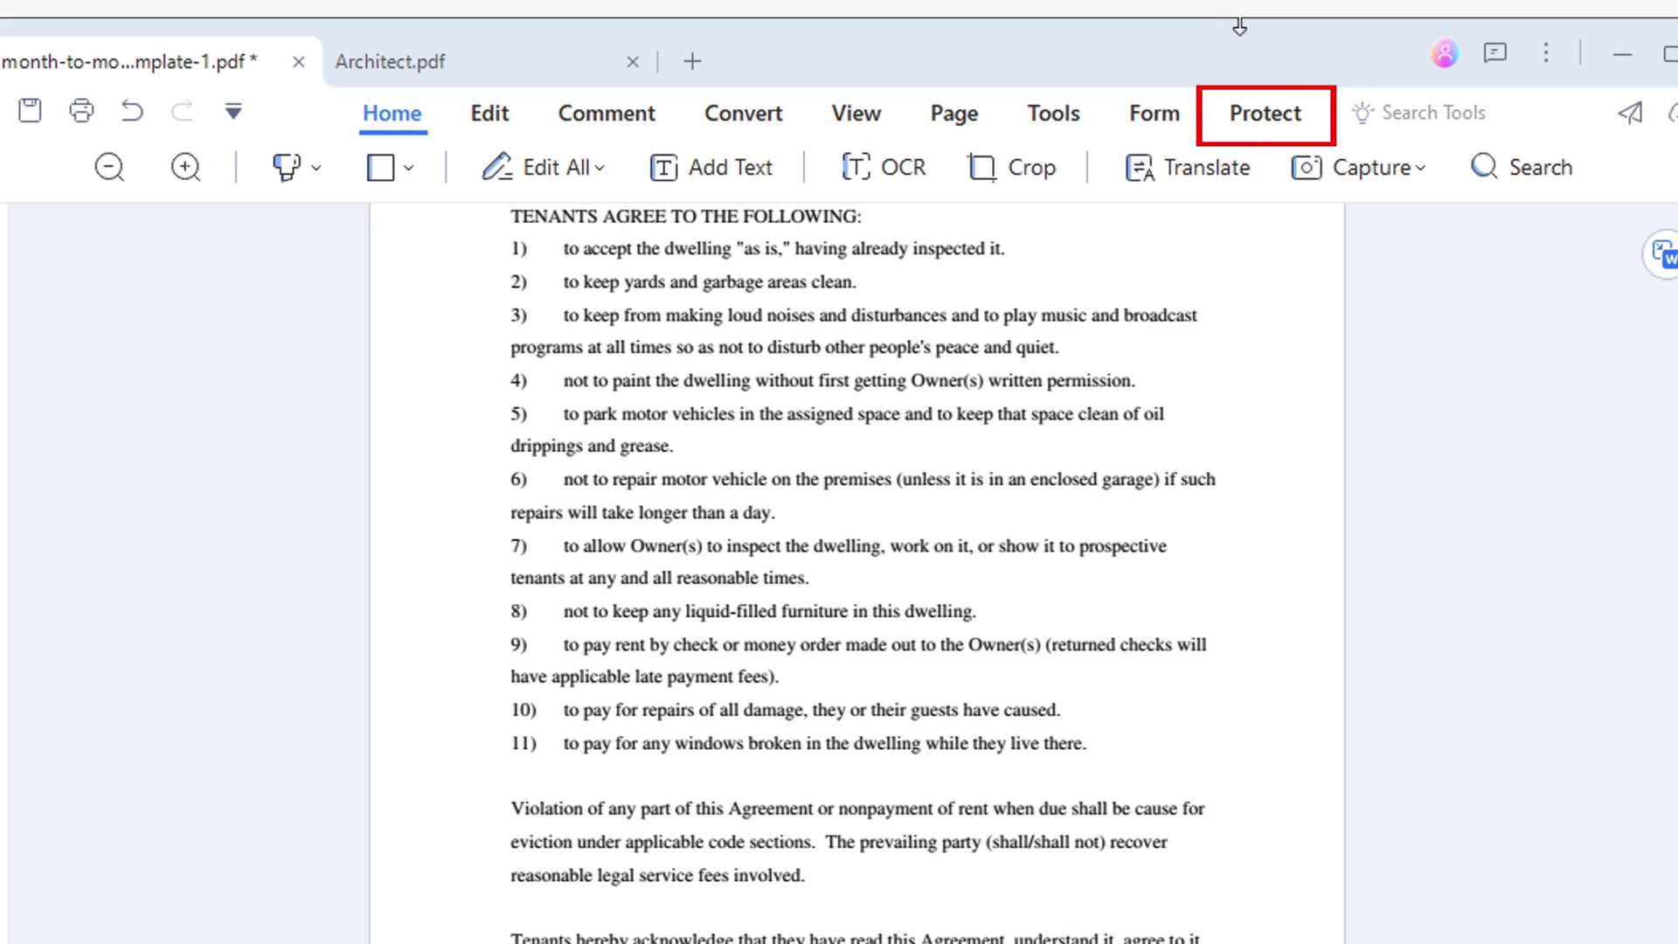
# Start a digital signature with its box drawn over the Owner line.
pyautogui.click(1282, 98)
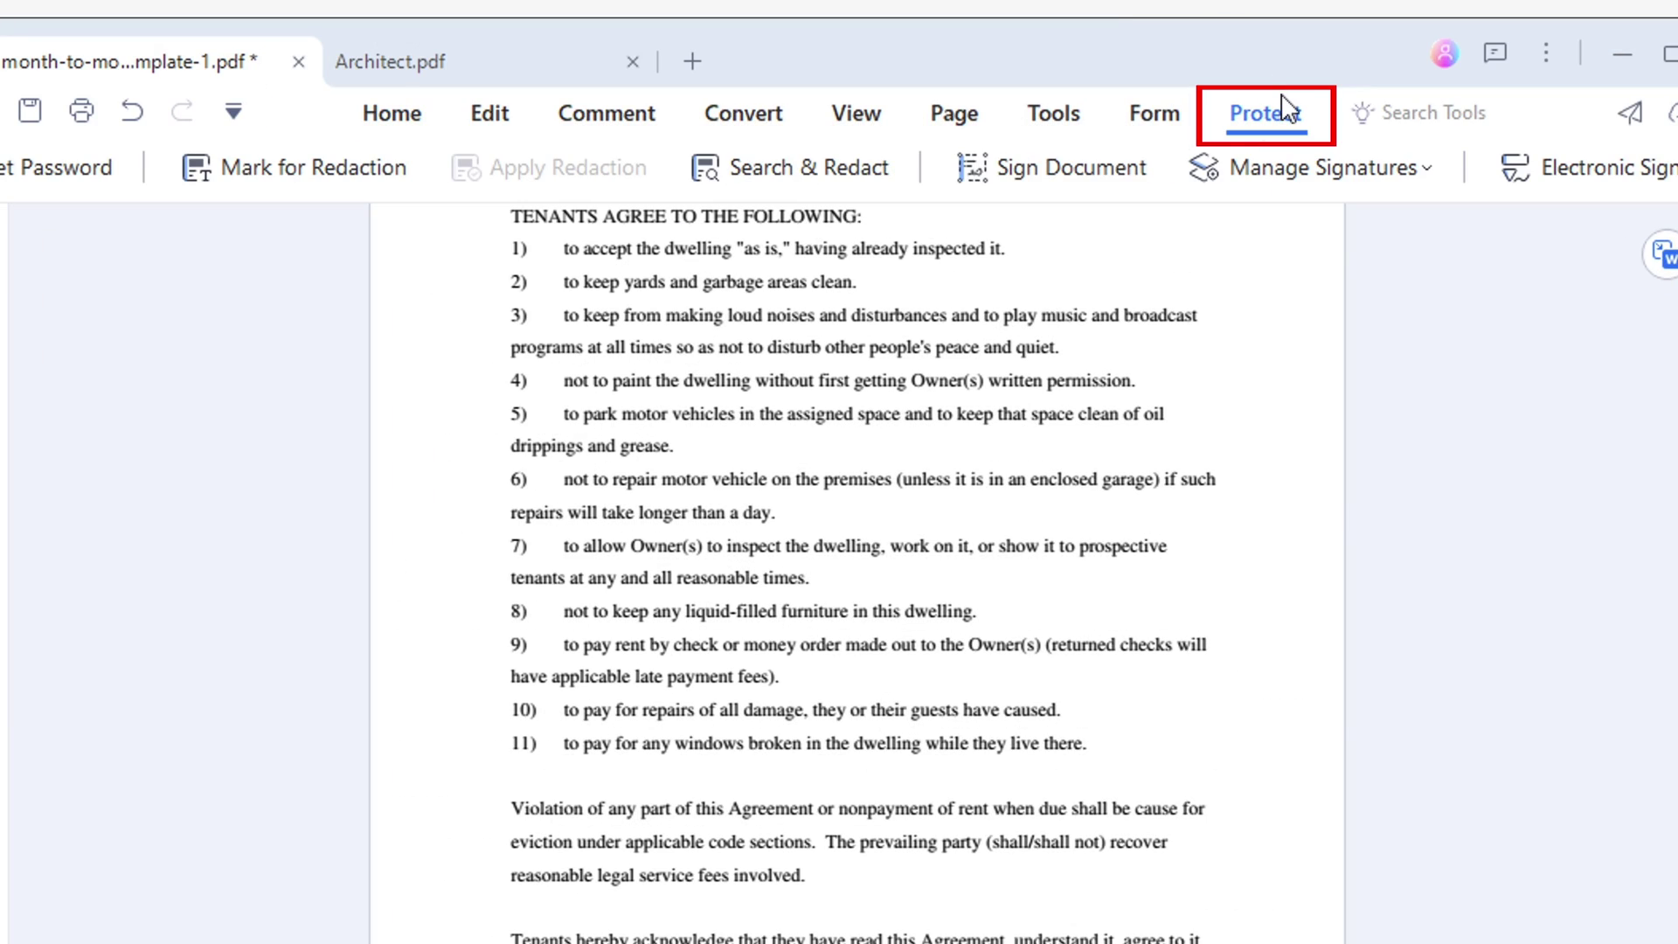
pyautogui.click(1136, 184)
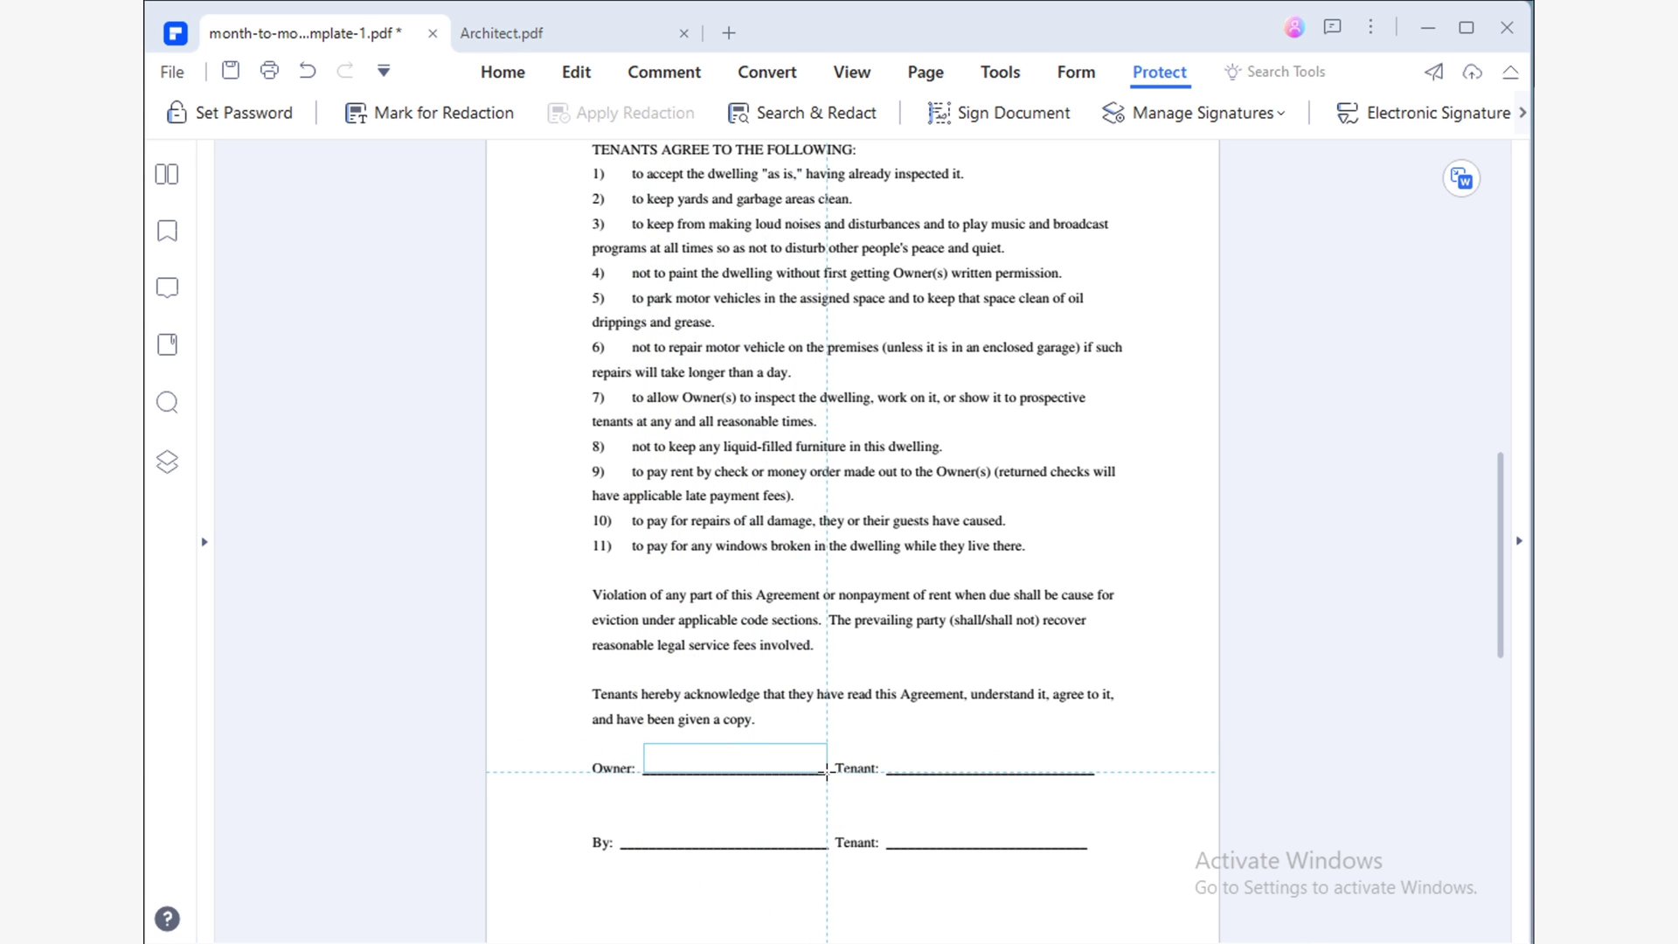
pyautogui.moveTo(826, 772); pyautogui.dragTo(827, 773)
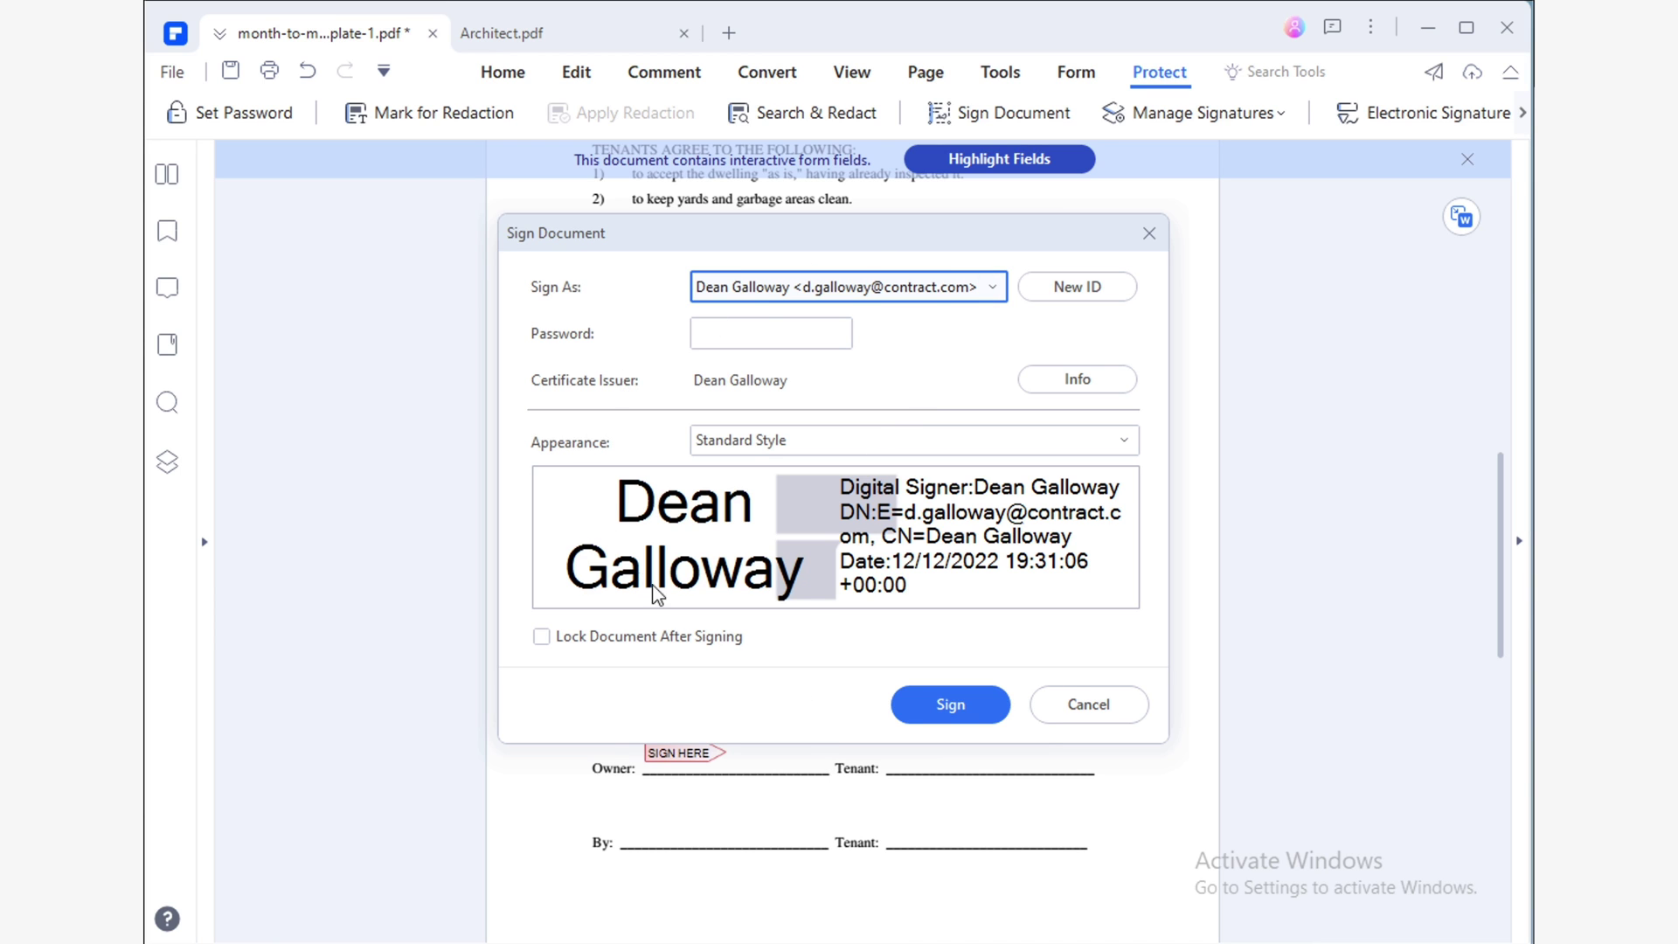
pyautogui.press('Tab')
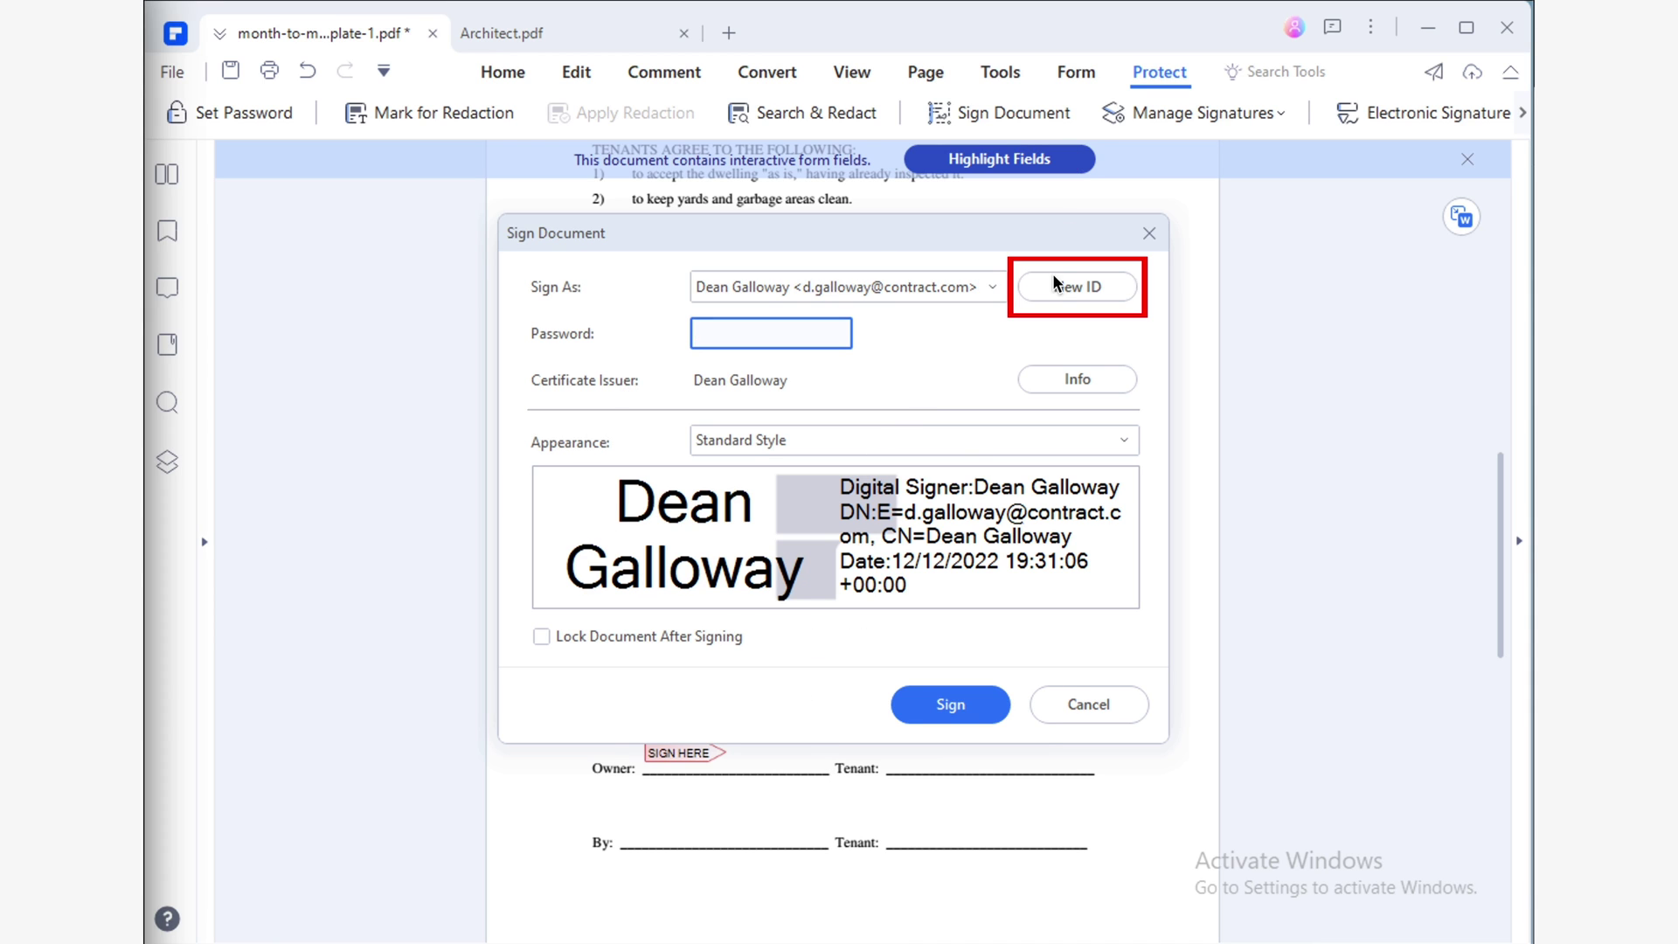
# Create a new self-signed PKCS#12 digital ID and sign the agreement with it.
pyautogui.click(1059, 294)
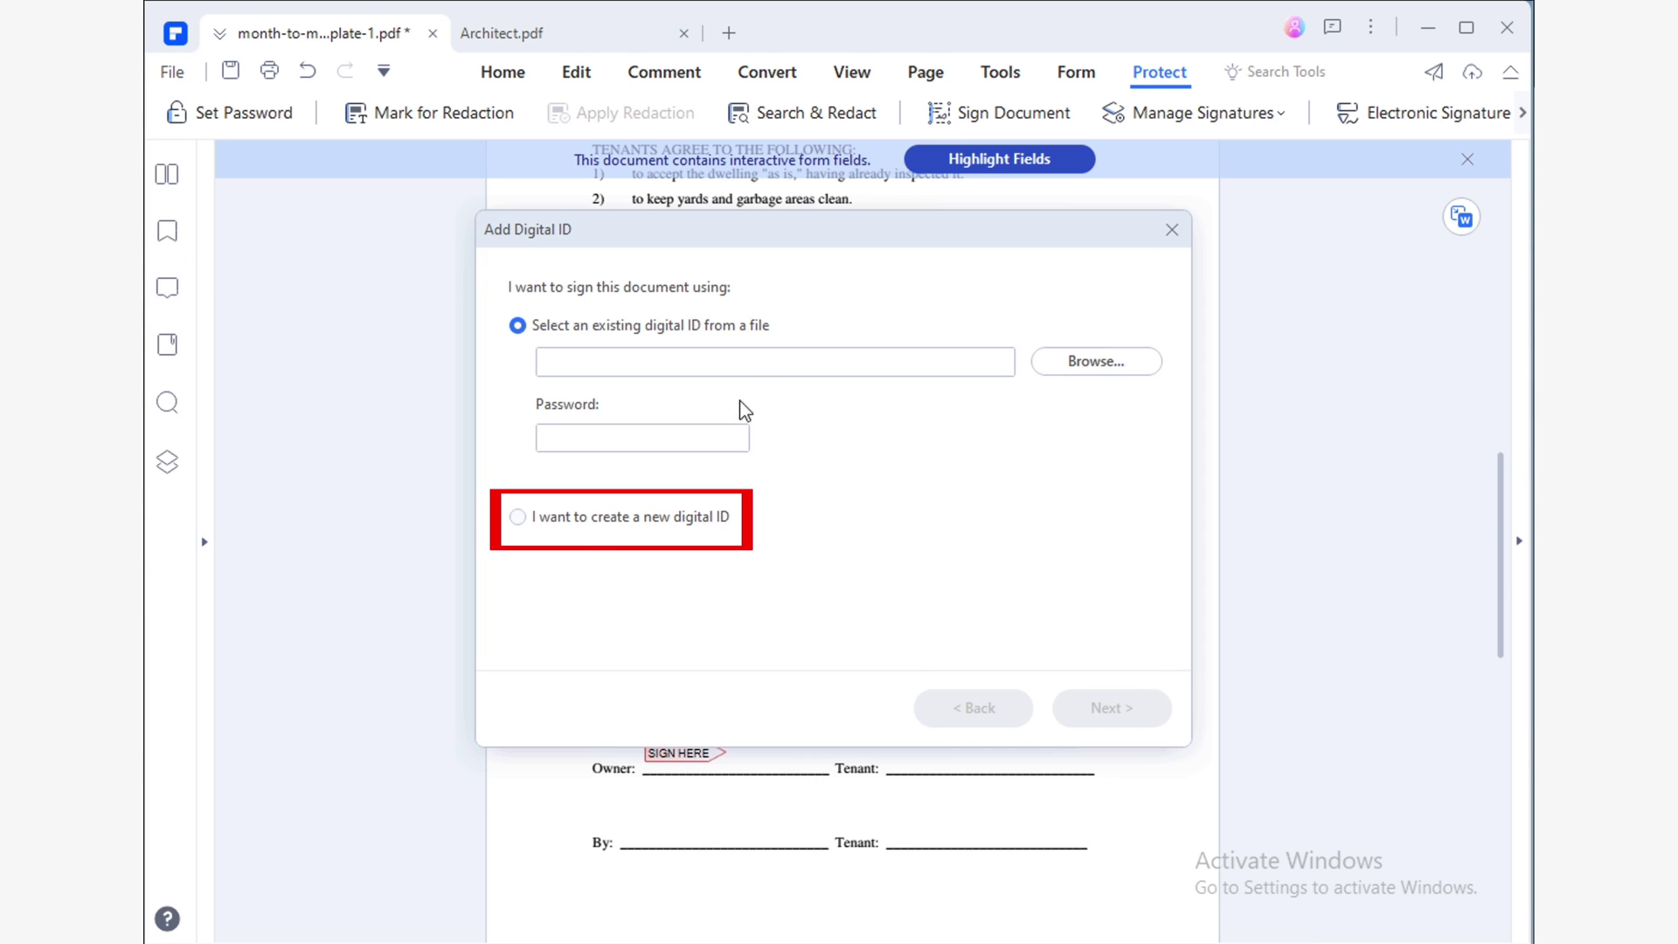
pyautogui.click(583, 517)
pyautogui.click(1065, 715)
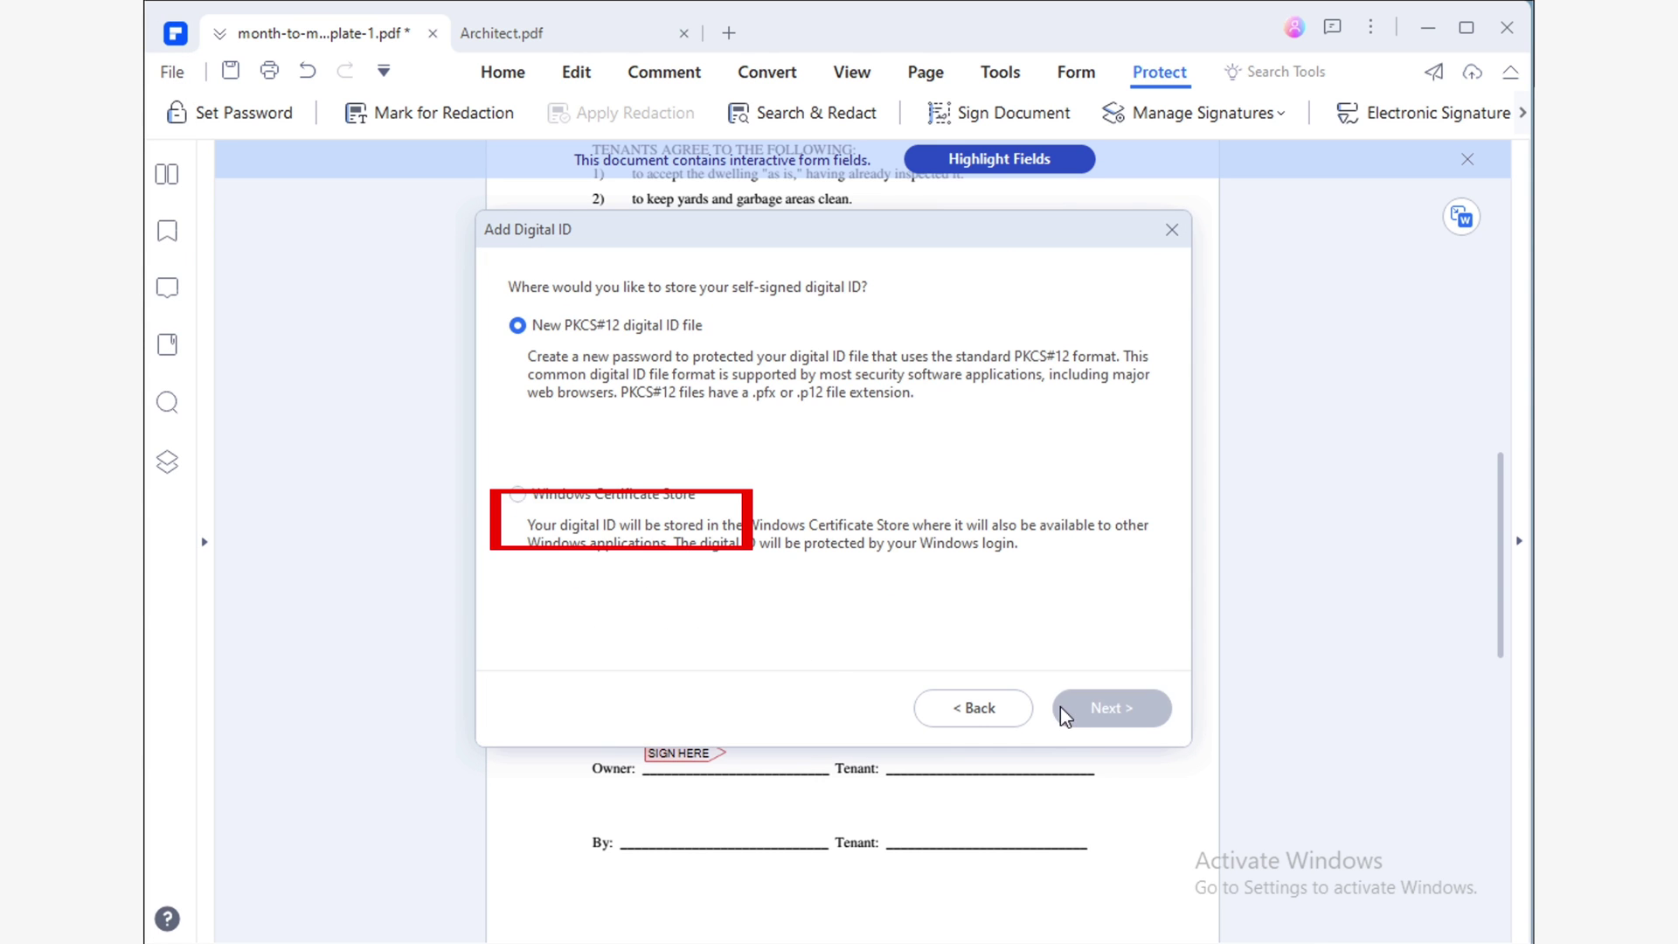
pyautogui.click(1132, 712)
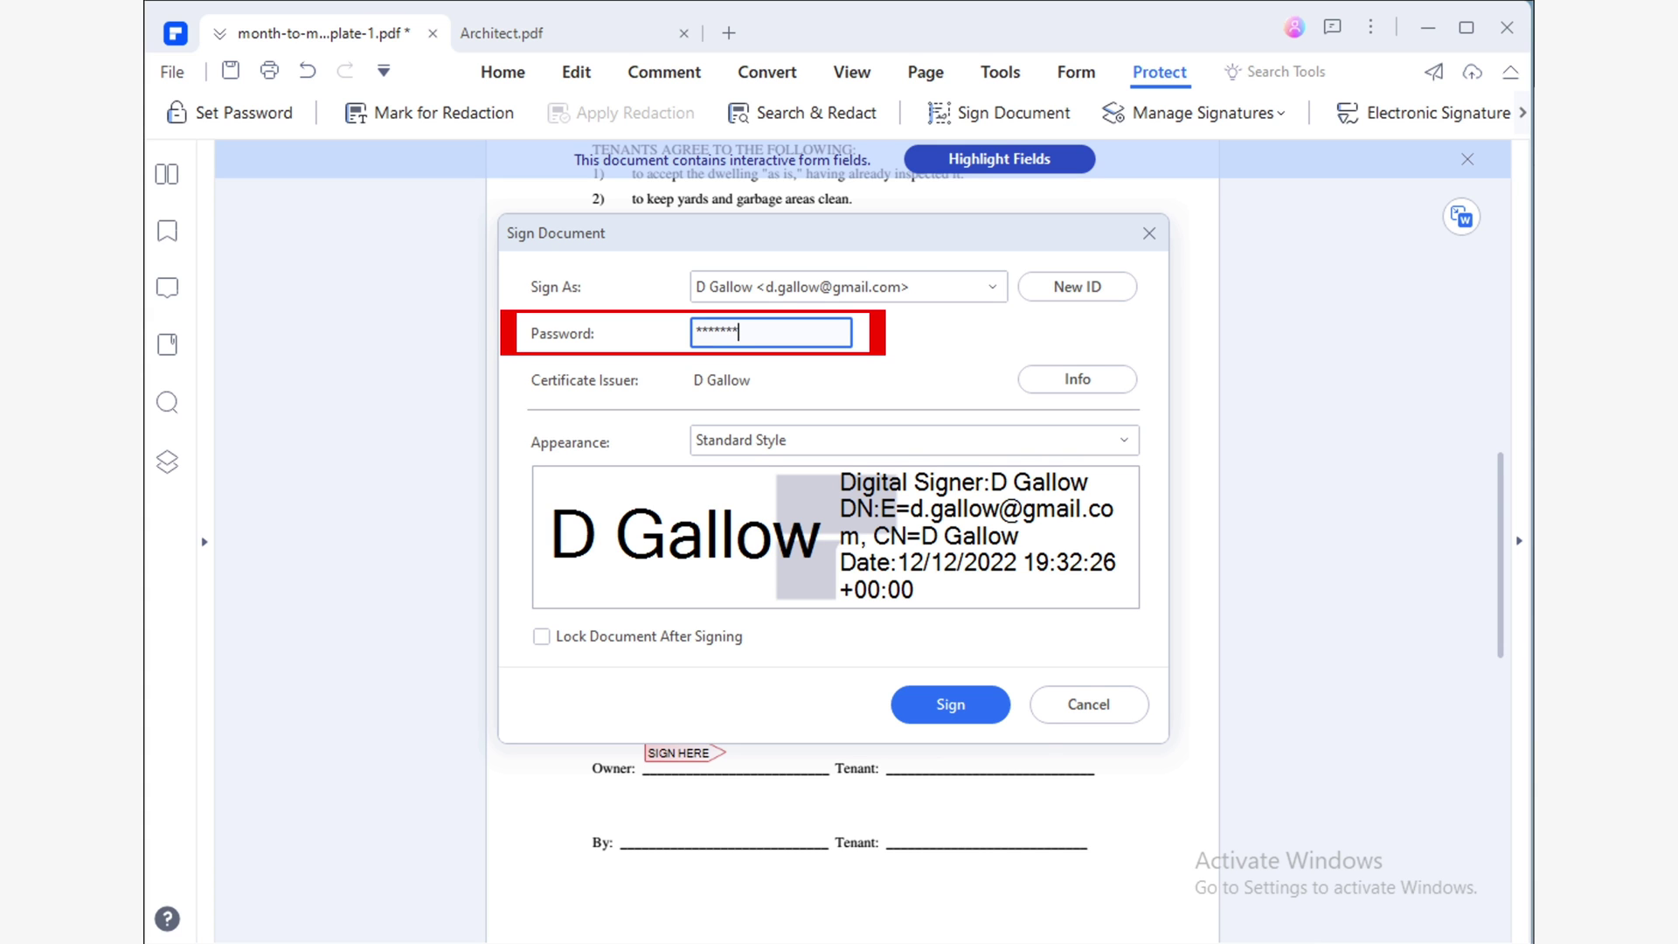
pyautogui.click(979, 715)
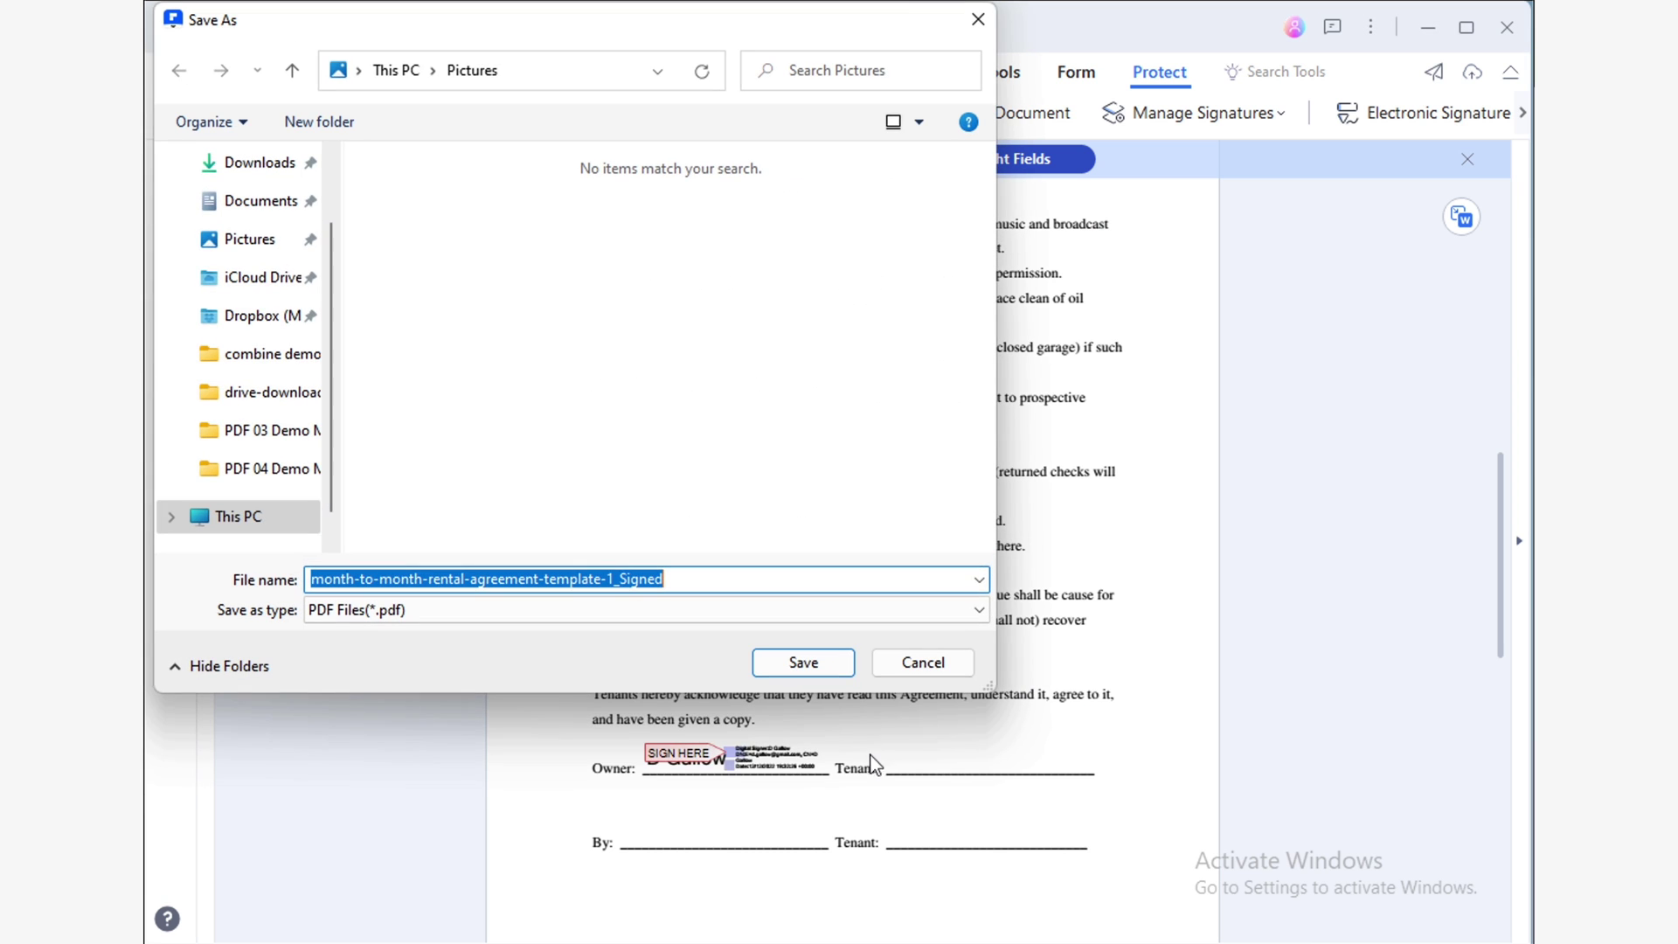
# Save the signed copy as month-to-month-rental-agreement-template-1_Signed.
pyautogui.click(802, 661)
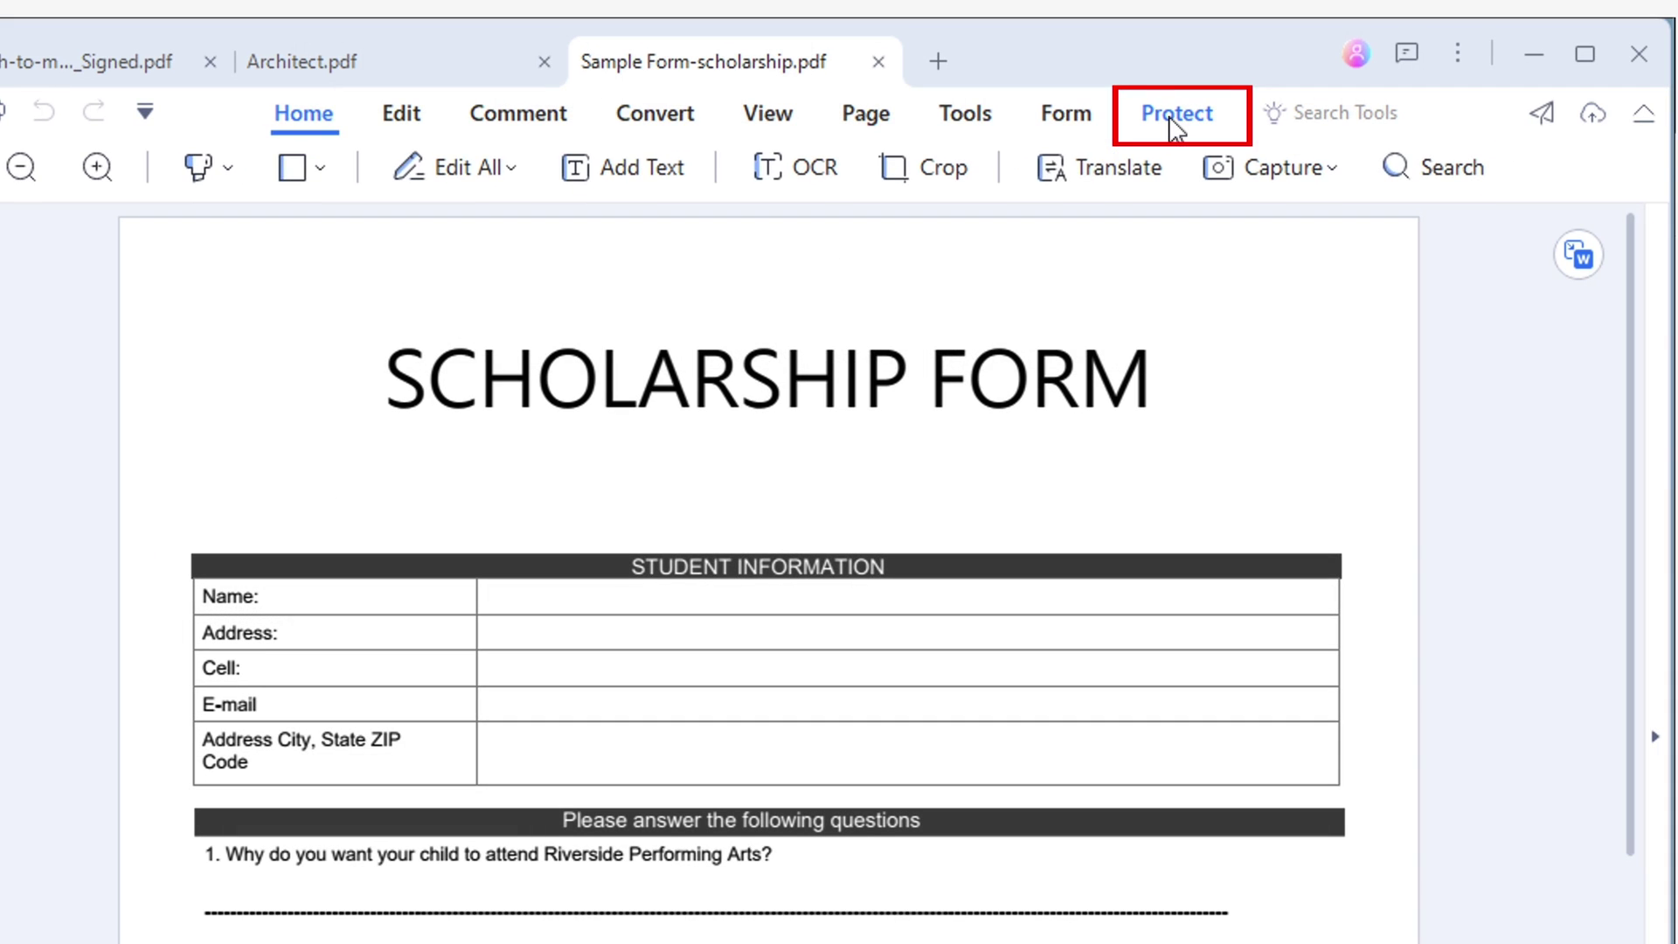
# Launch Protect's Electronic Signature to open Document Cloud's signing page.
pyautogui.click(1151, 77)
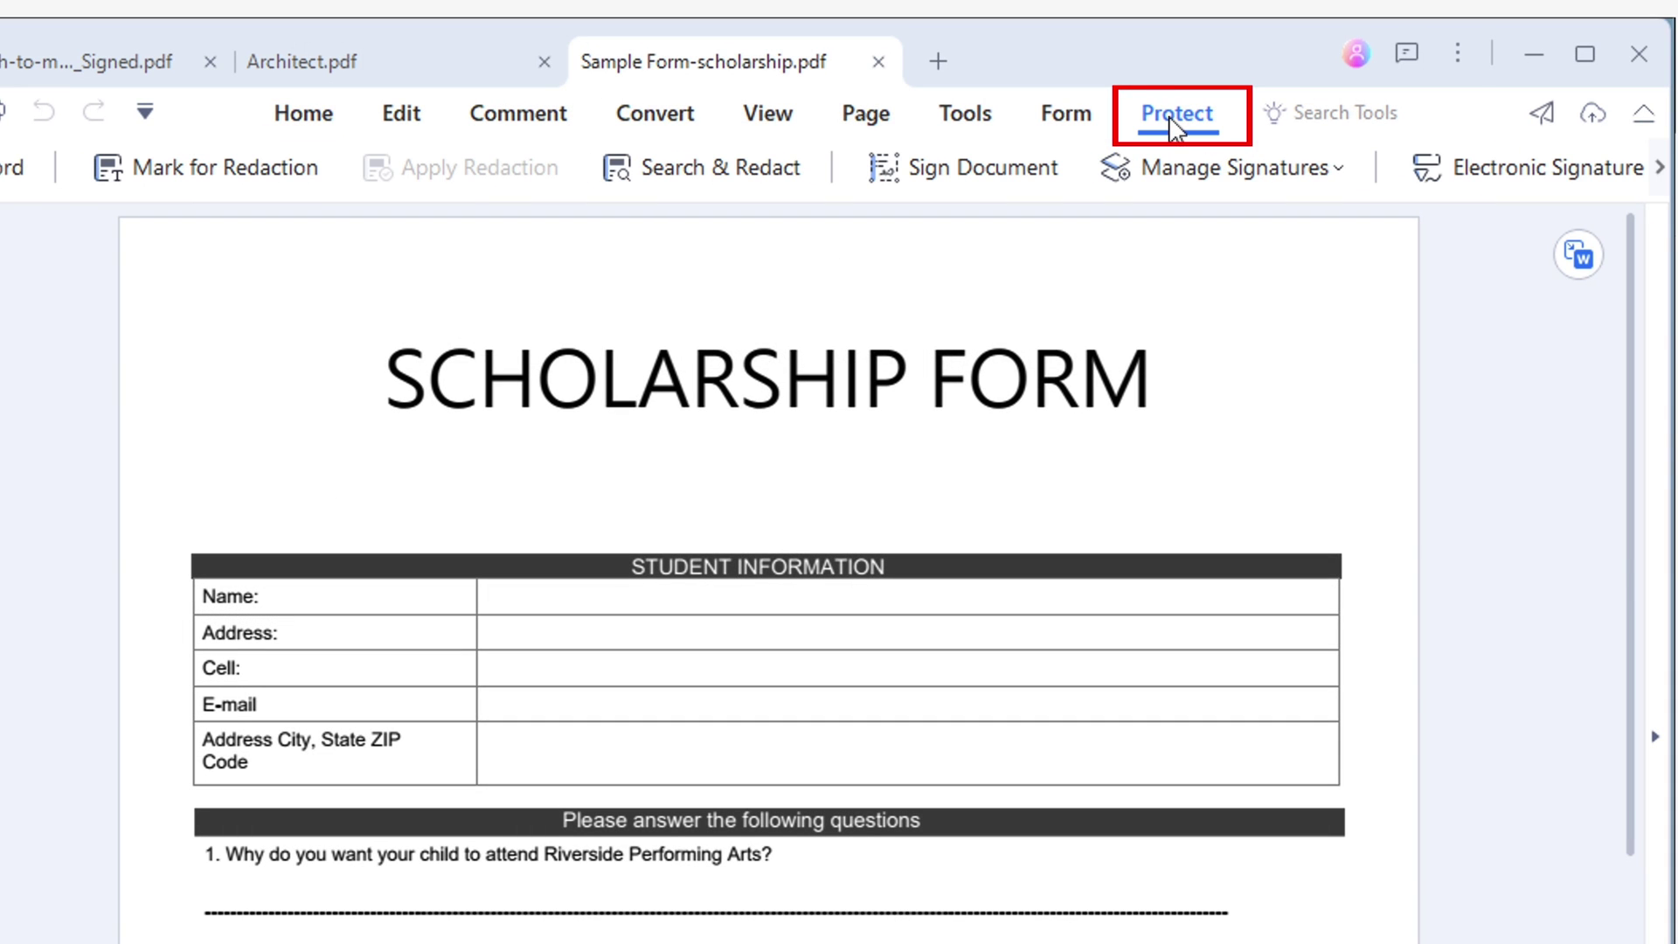
pyautogui.click(1488, 179)
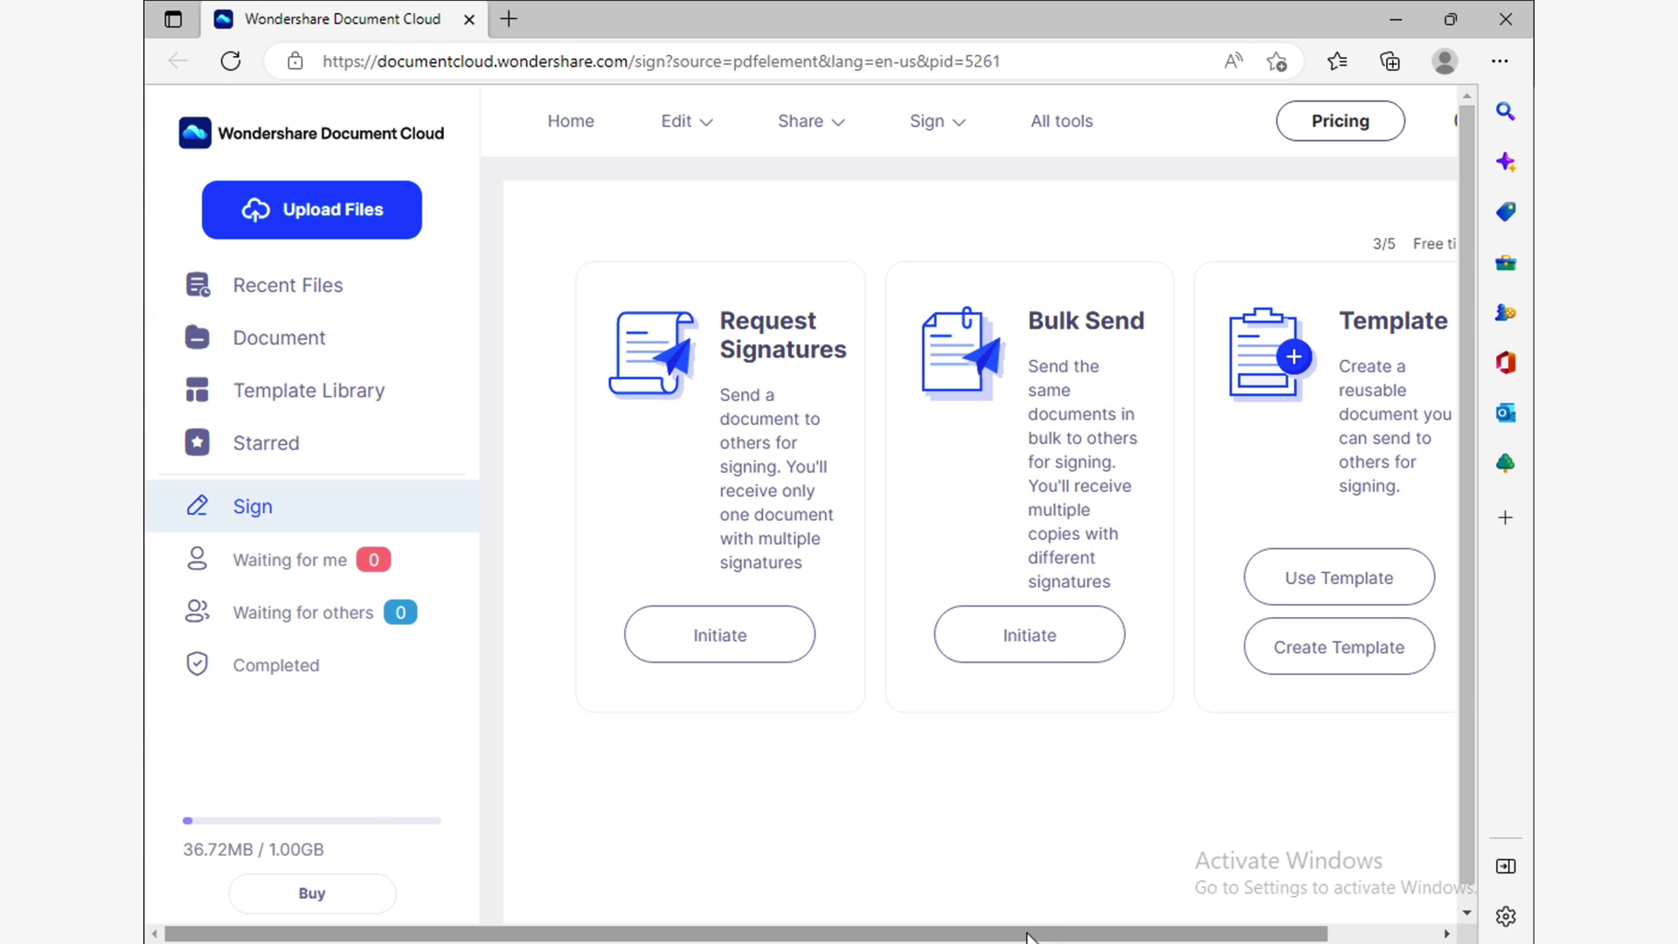
pyautogui.moveTo(1026, 937); pyautogui.dragTo(1138, 937)
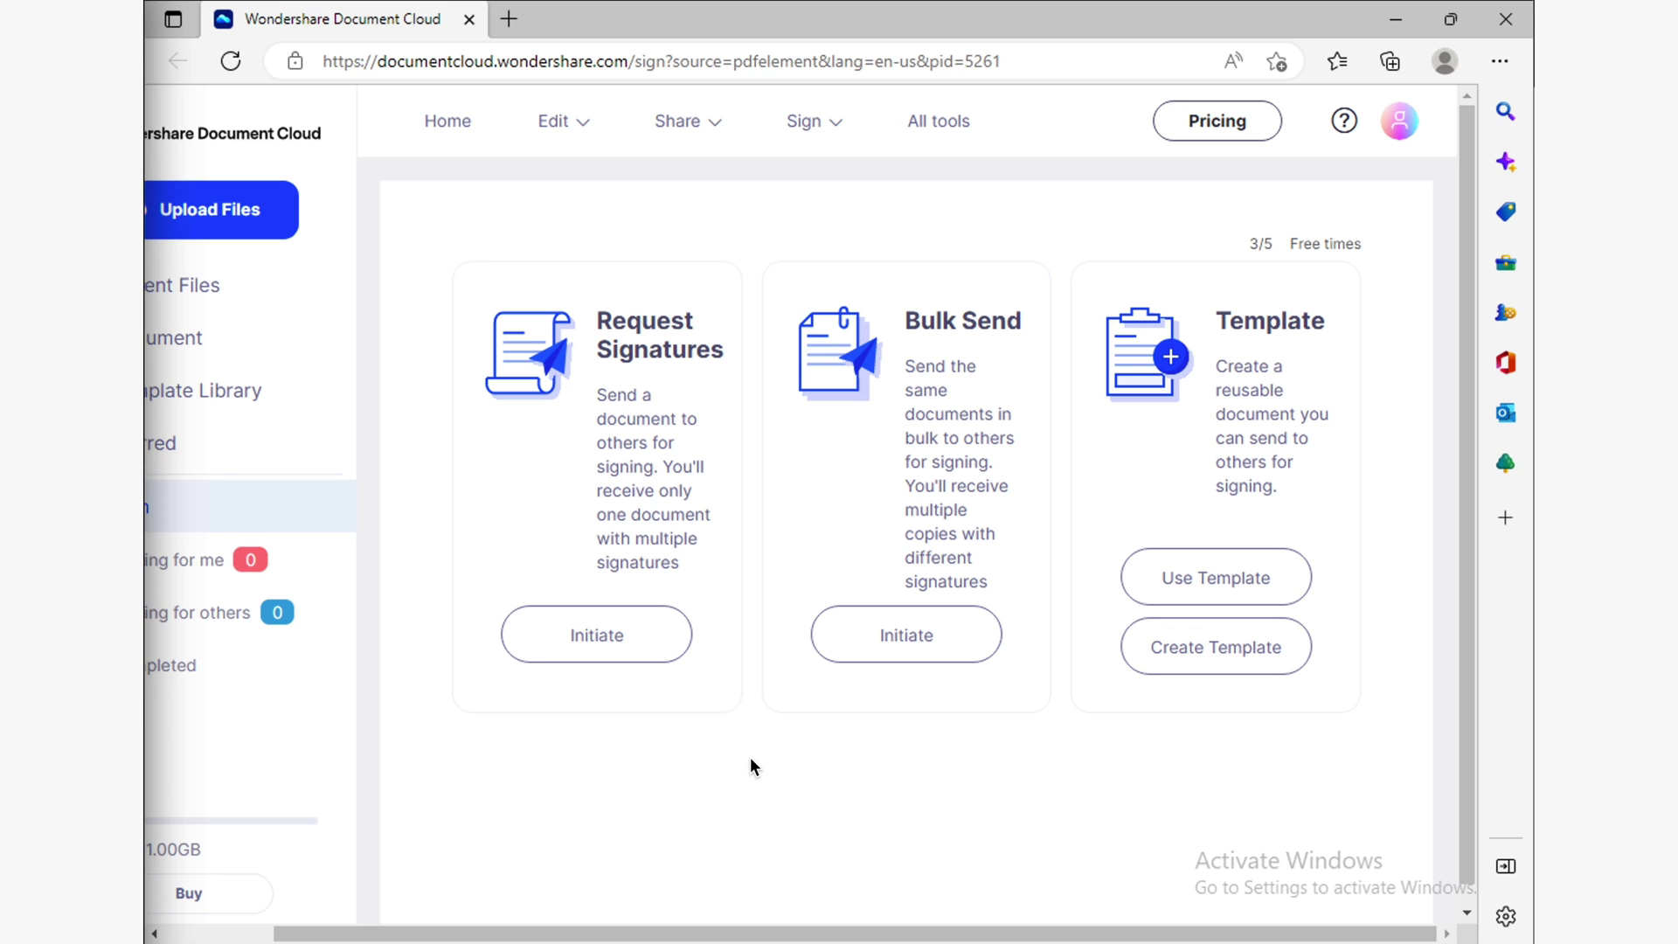
# Start a signature request and upload Sample Form-scholarship.pdf from PDF 04 Demo Materials.
pyautogui.click(635, 650)
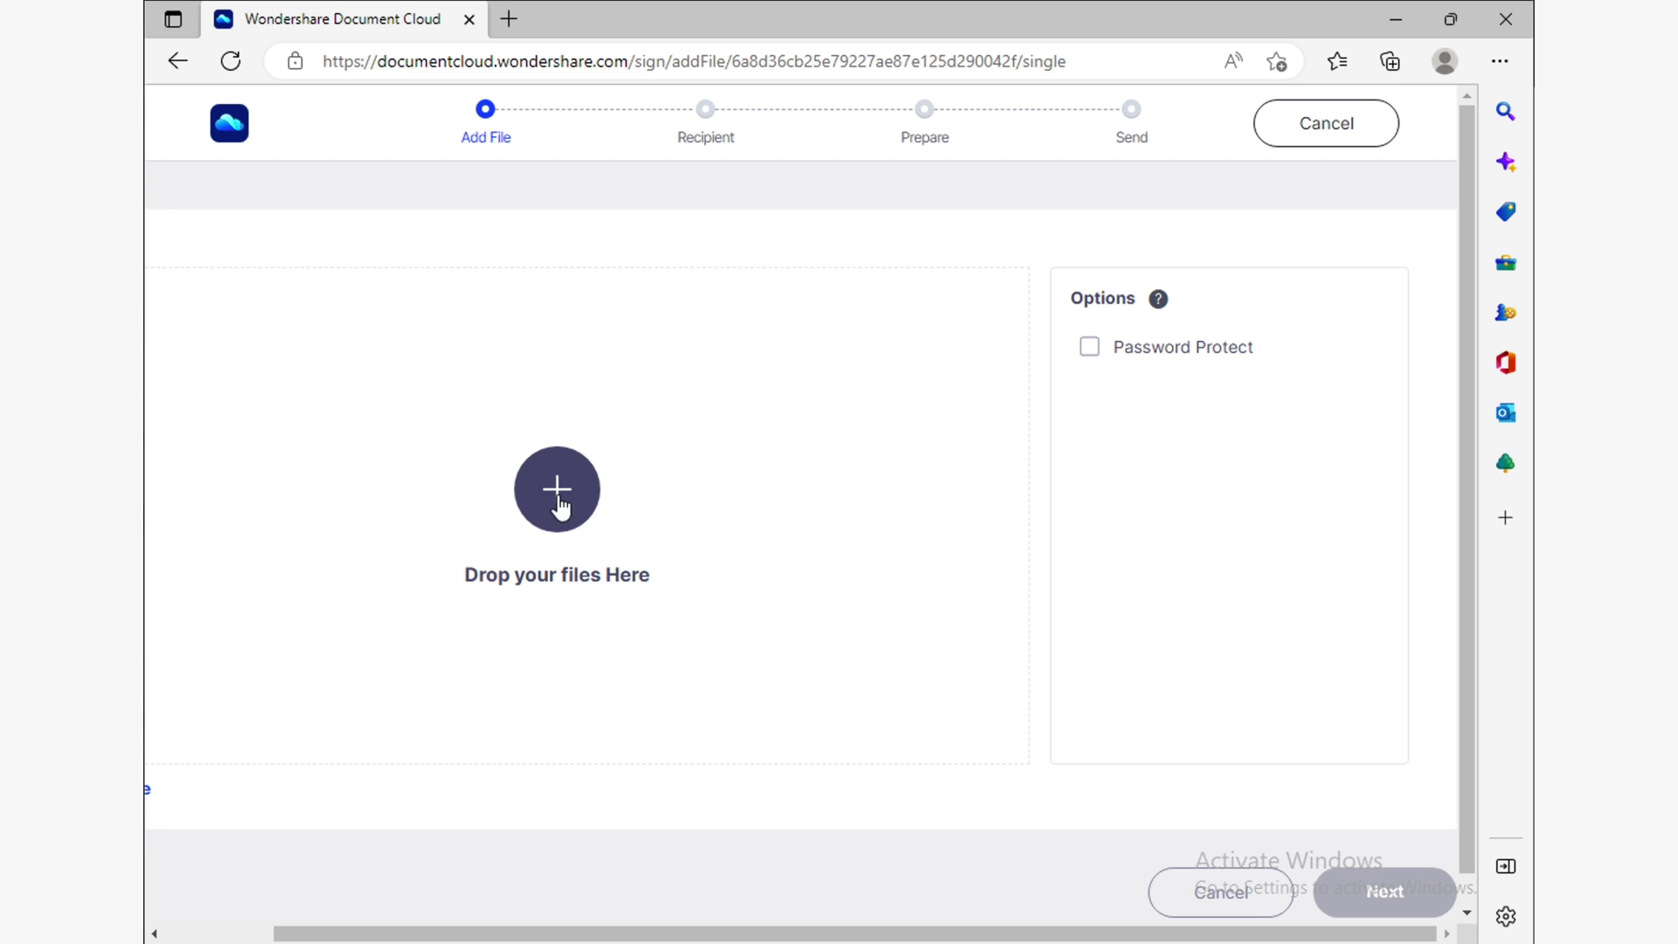
pyautogui.click(574, 511)
pyautogui.doubleClick(463, 302)
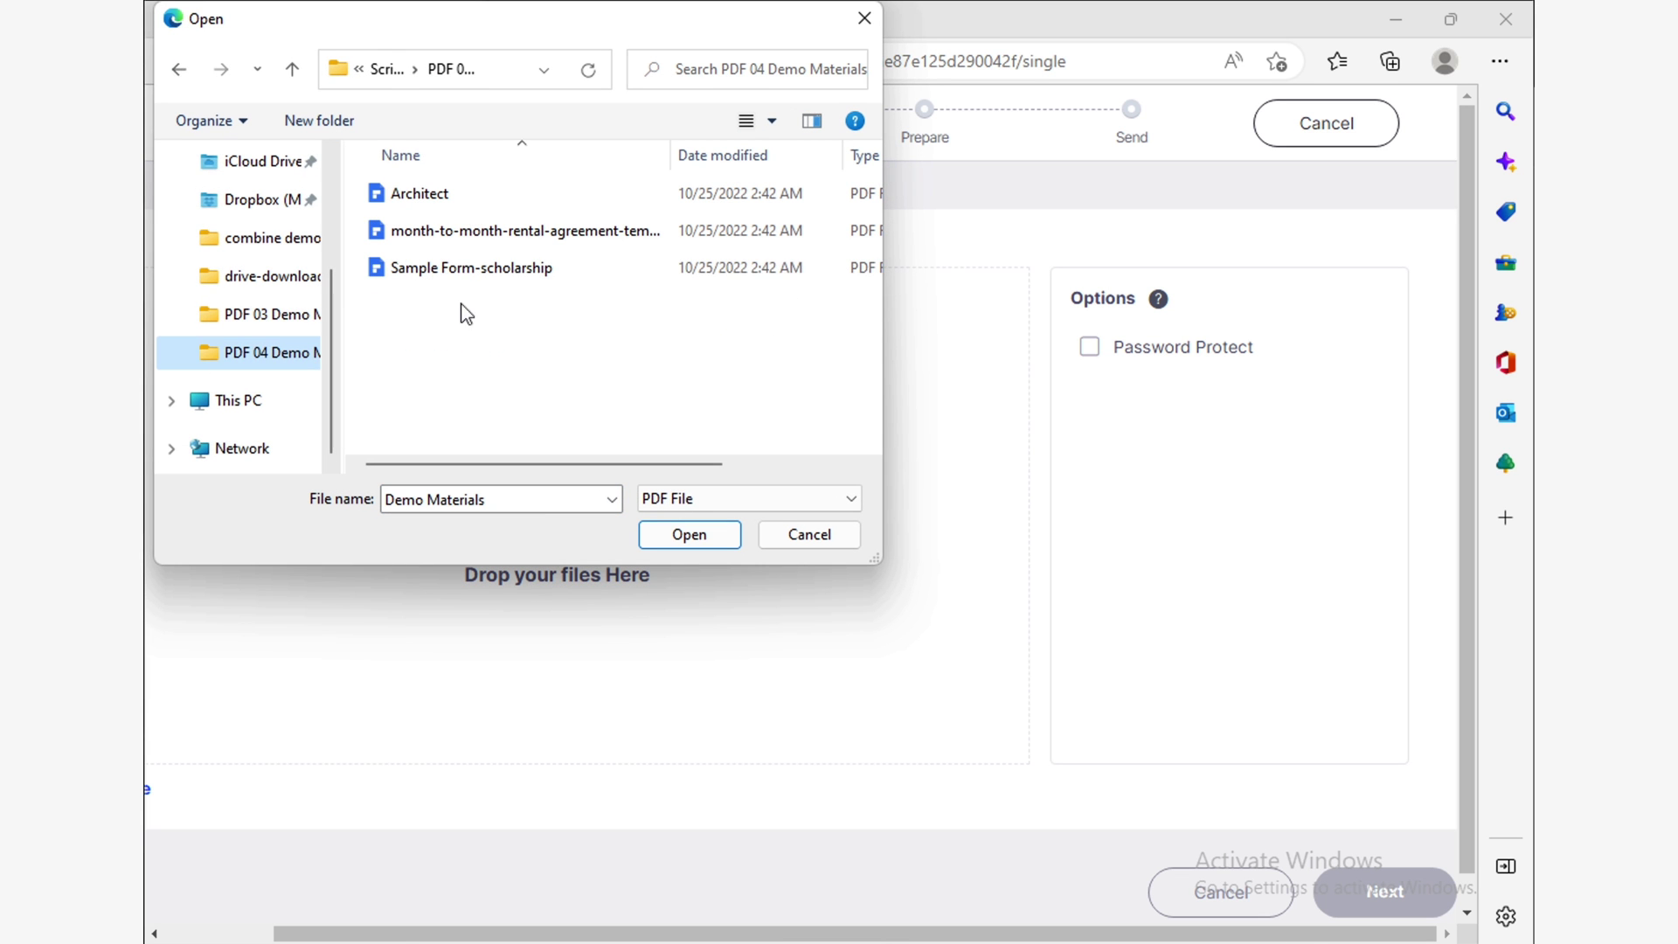
pyautogui.click(479, 275)
pyautogui.click(690, 535)
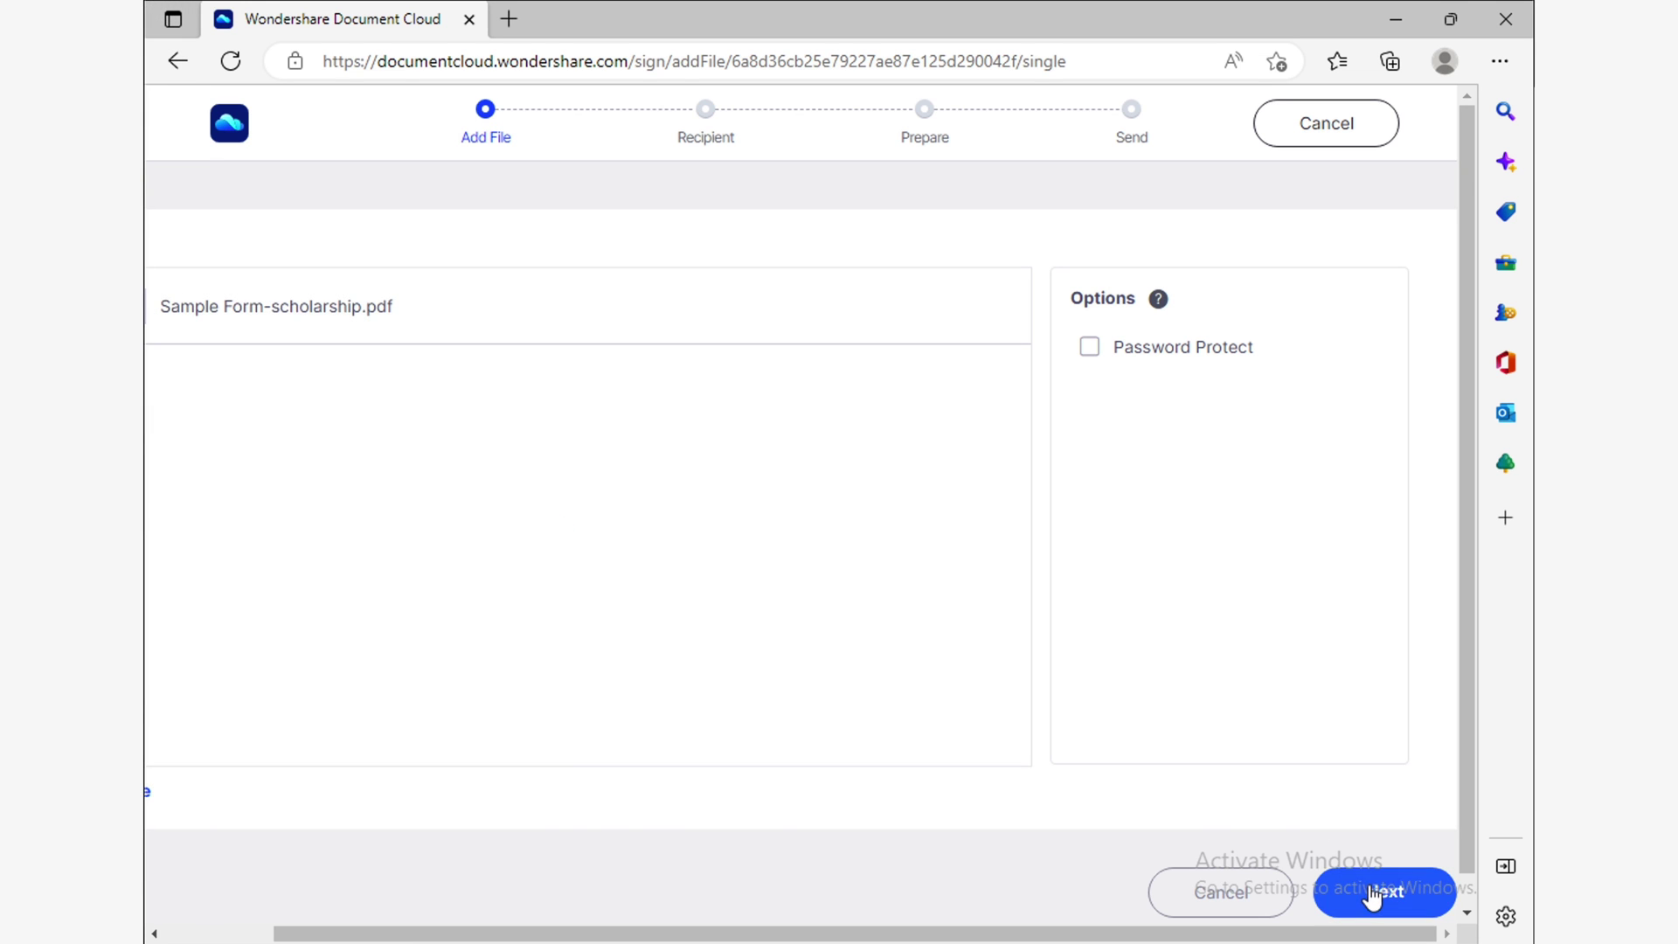
# Add a recipient's name and e-mail address, excluding yourself as a signer.
pyautogui.click(1373, 895)
pyautogui.write('D Gallow')
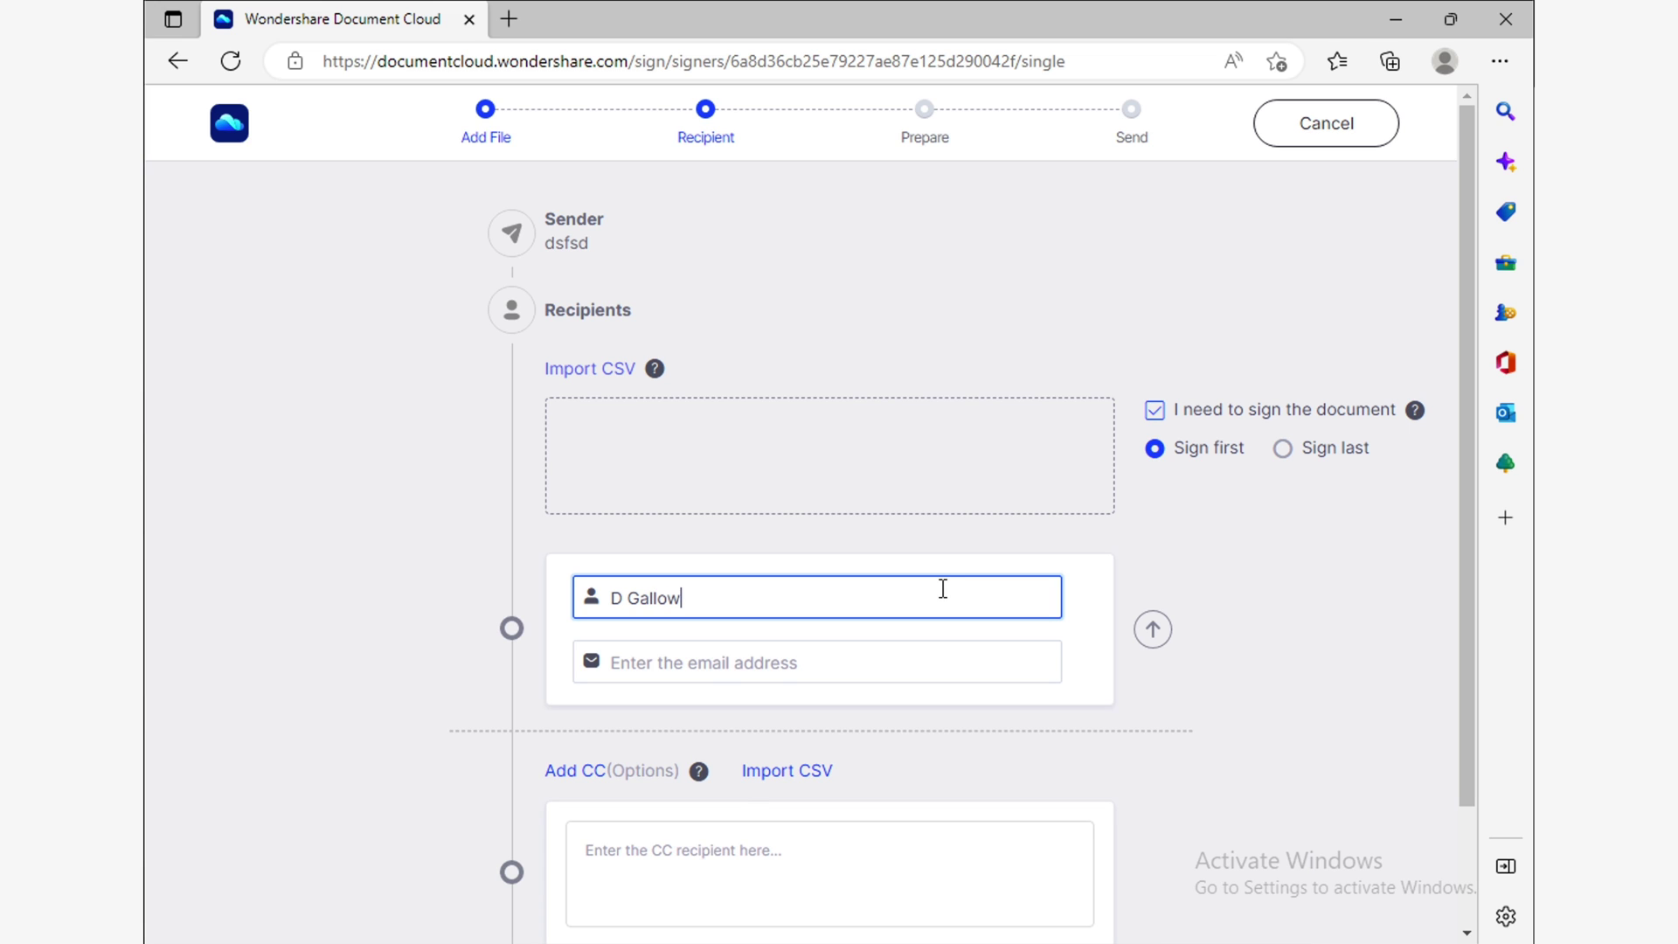
pyautogui.press('Tab')
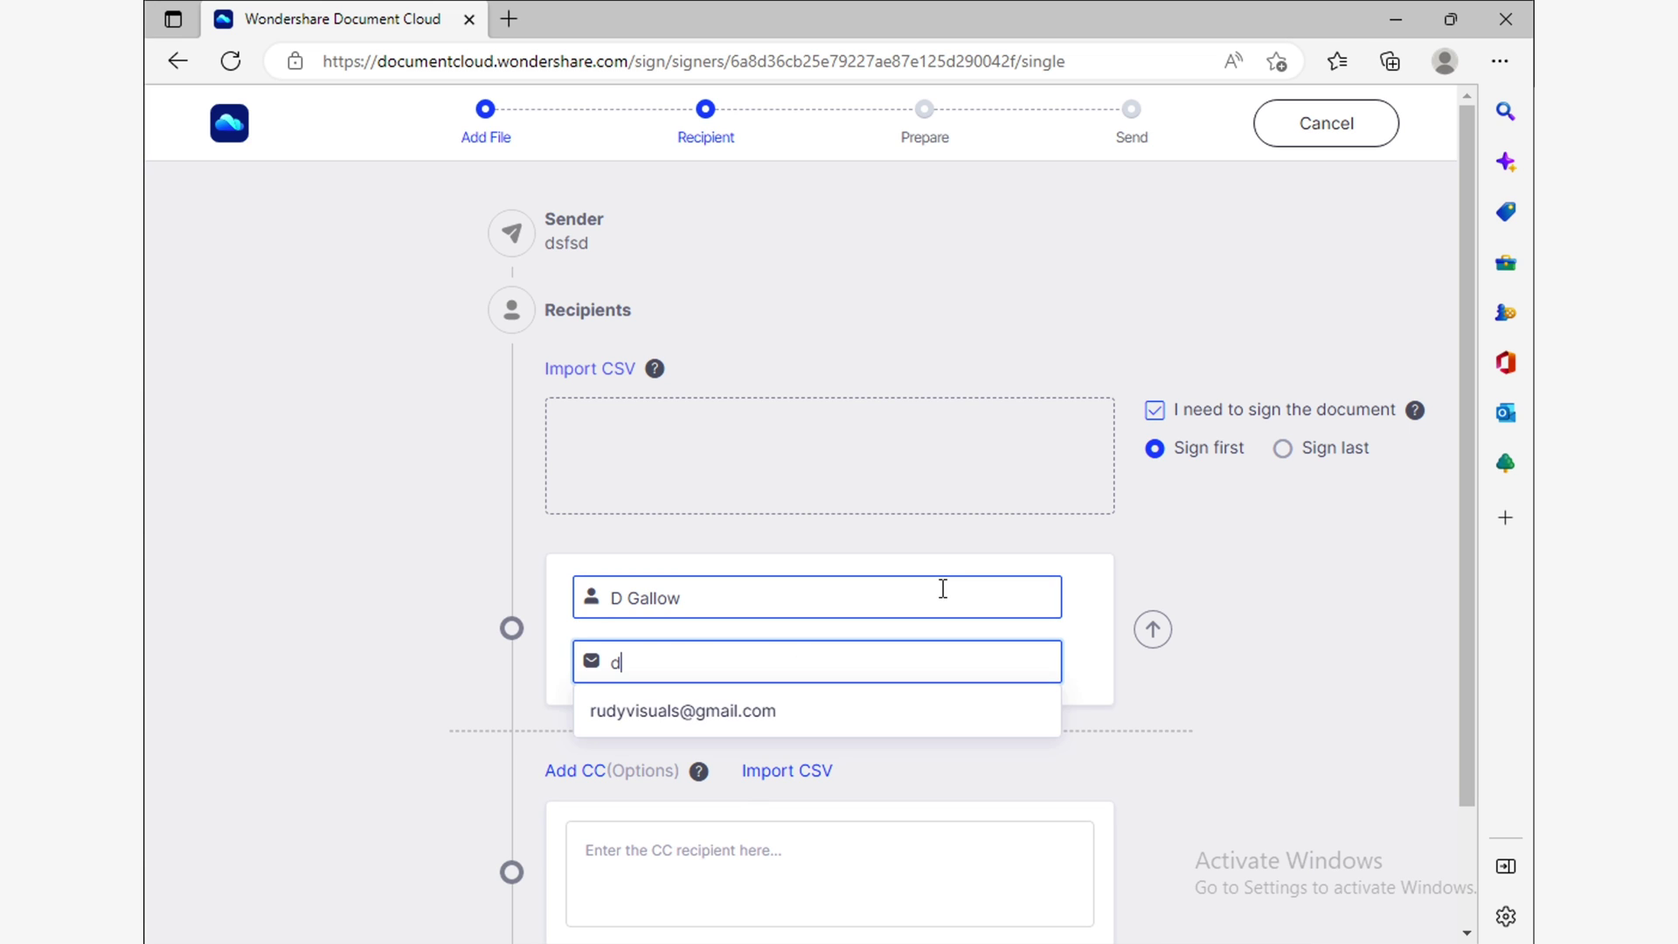
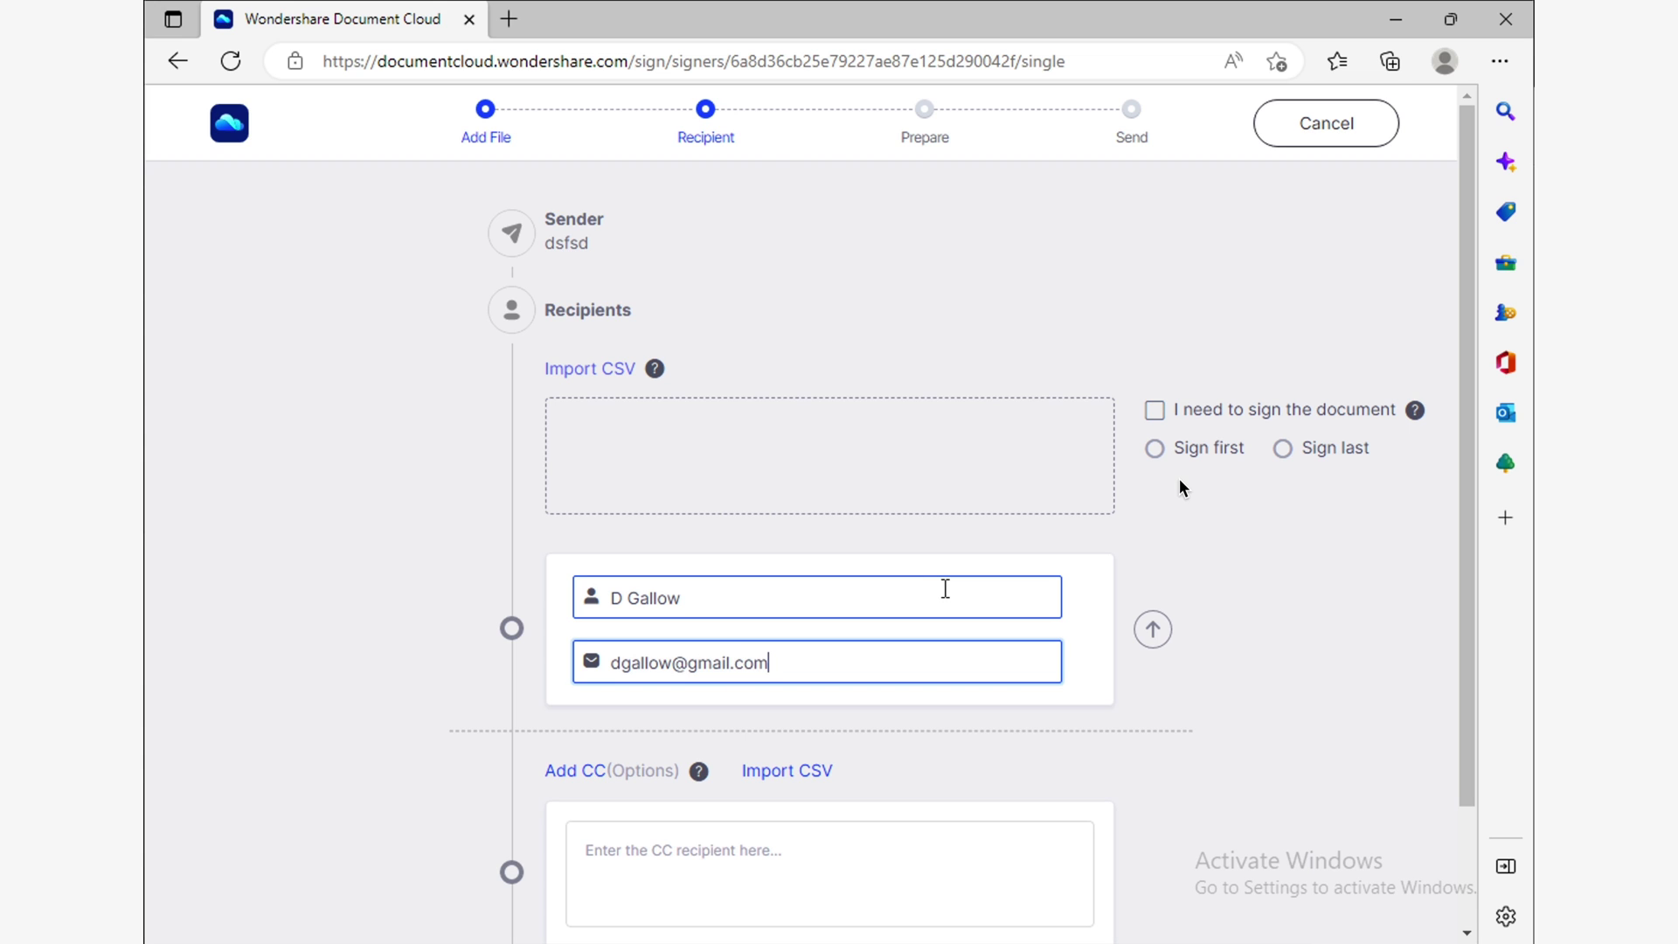
pyautogui.click(1154, 409)
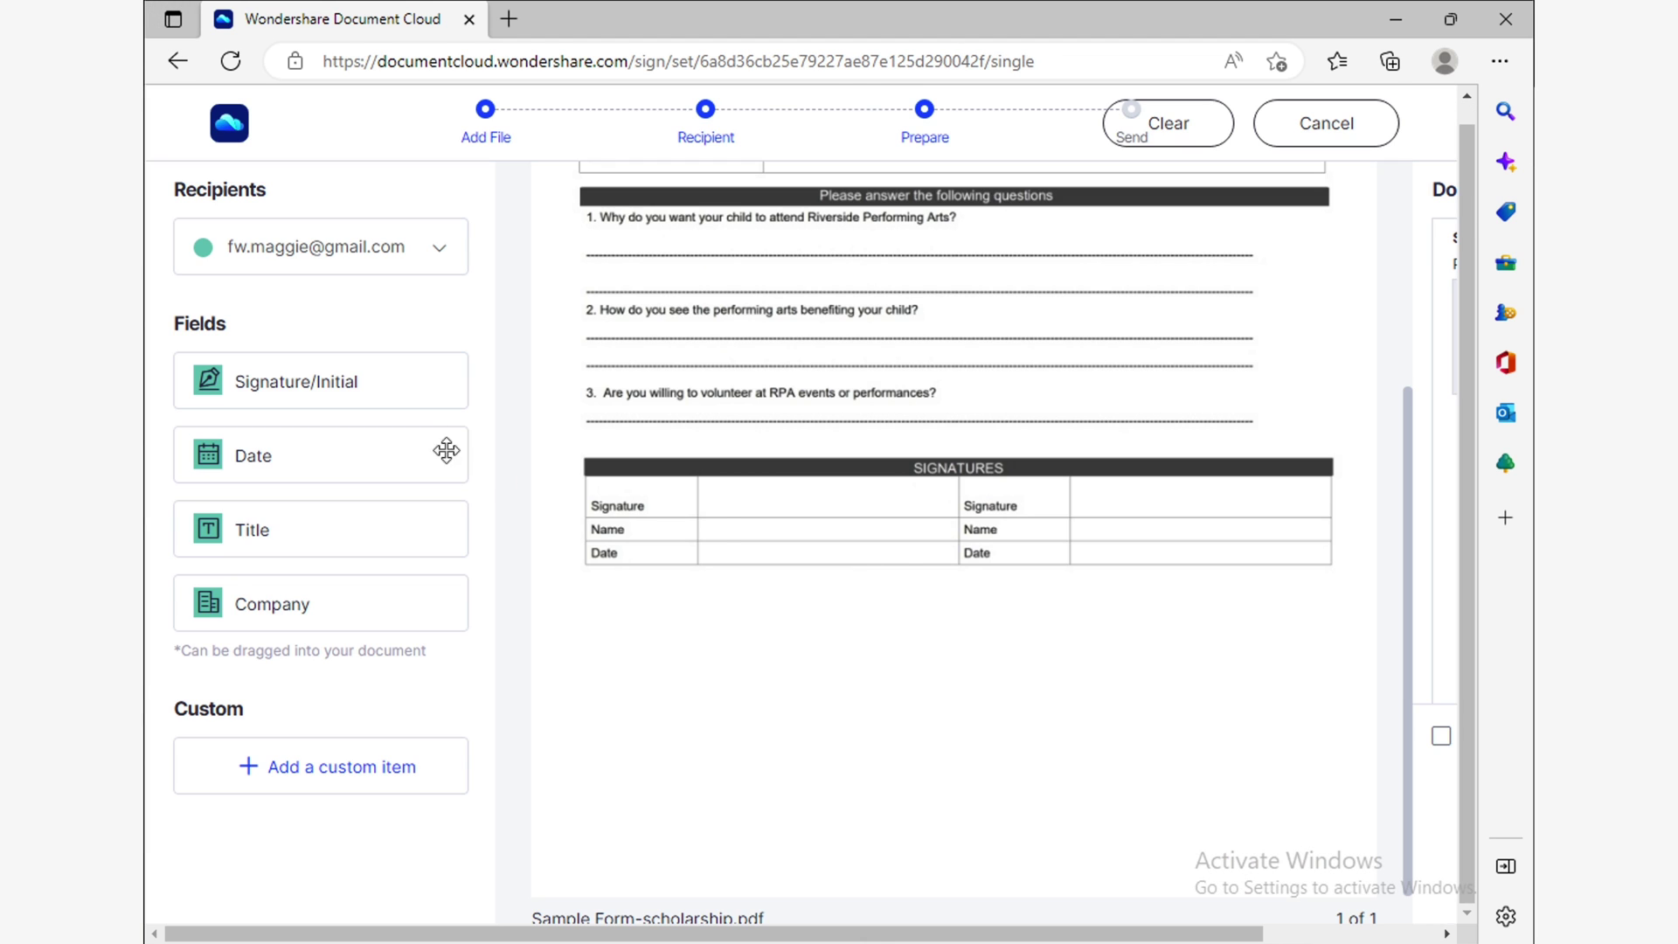
# Place Signature, Title and Date fields in the form's signatures table.
pyautogui.moveTo(378, 401)
pyautogui.mouseDown()
pyautogui.moveTo(624, 395)
pyautogui.moveTo(805, 523)
pyautogui.mouseUp()
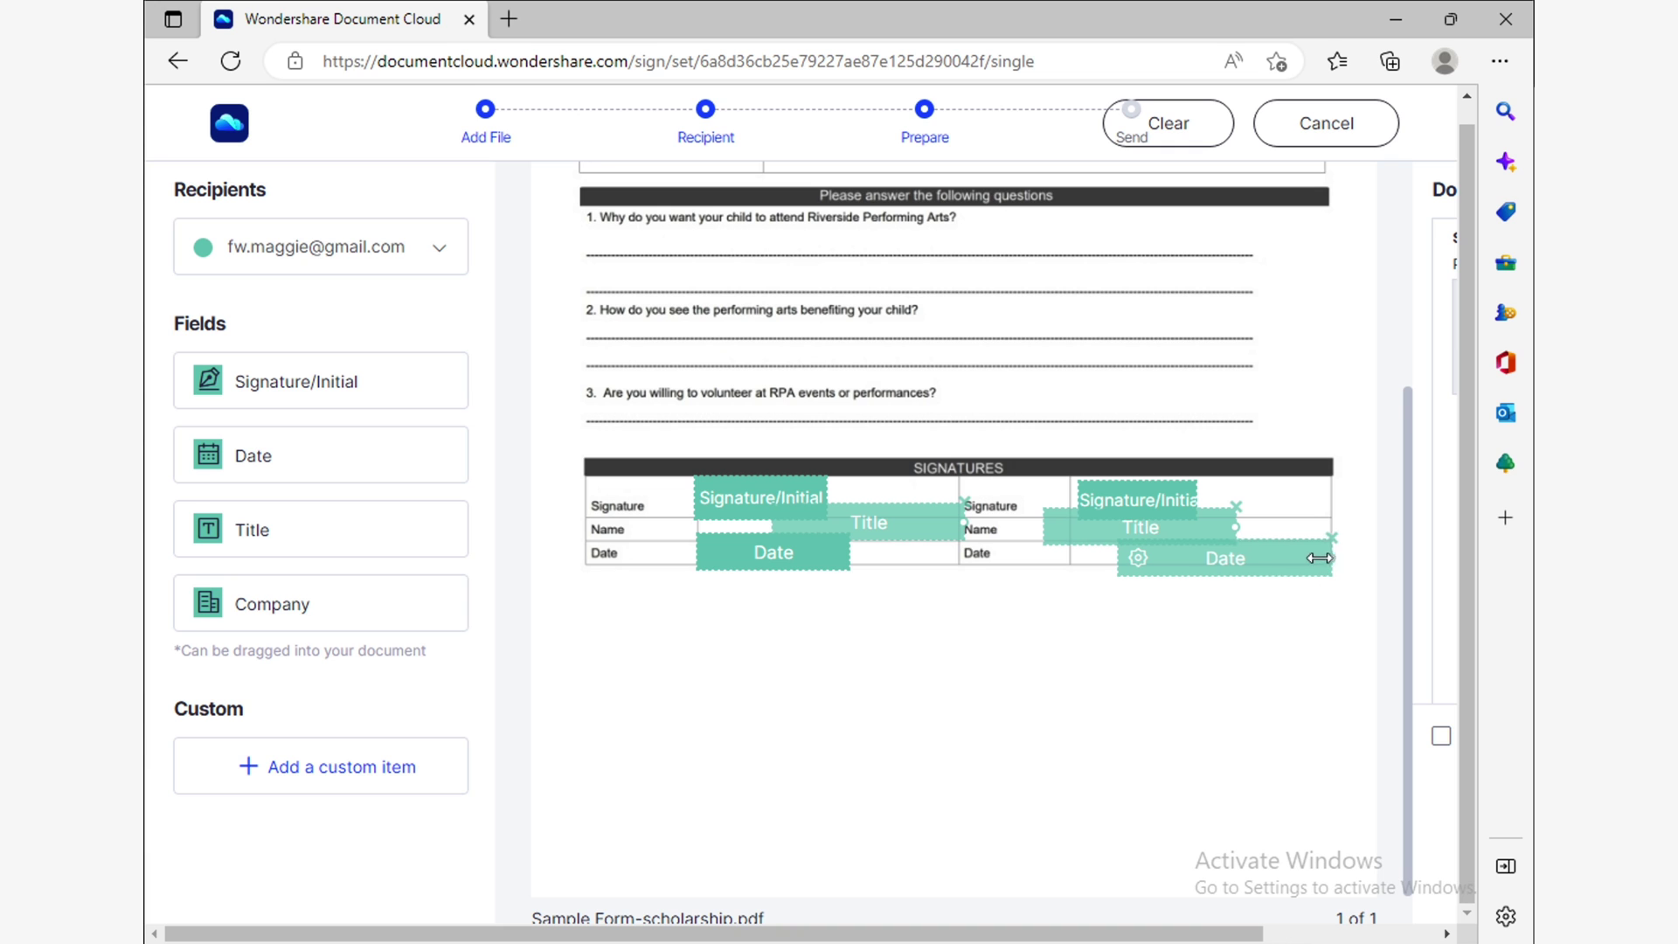
pyautogui.moveTo(1319, 557); pyautogui.dragTo(1298, 558)
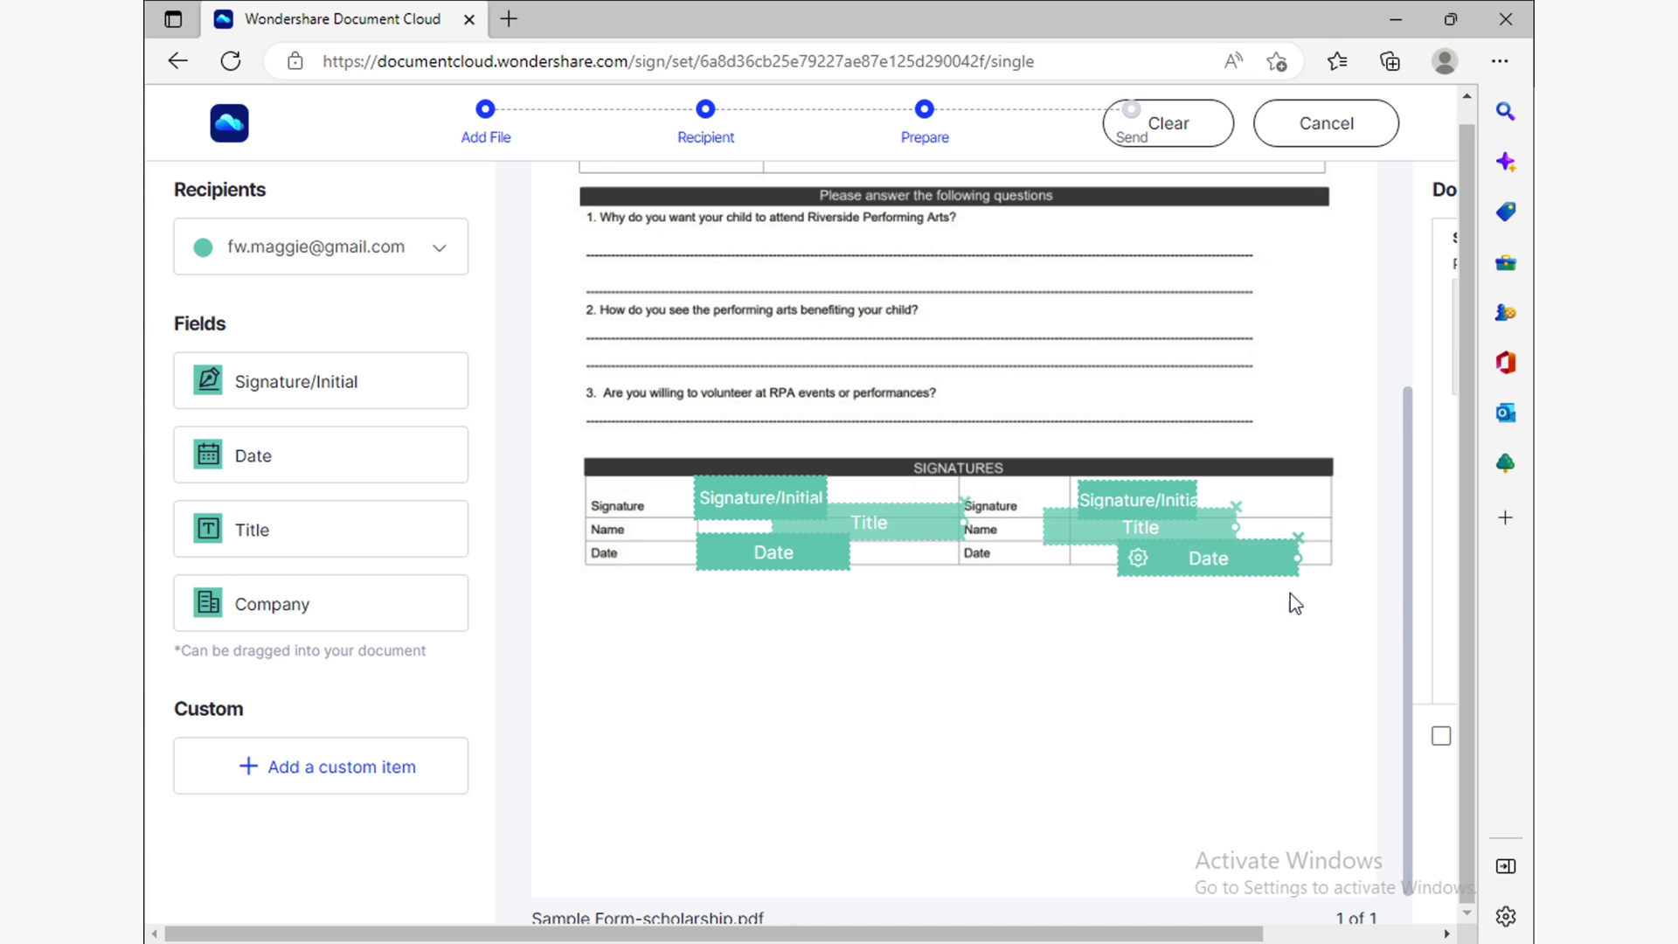
pyautogui.hscroll(3, 1404, 616)
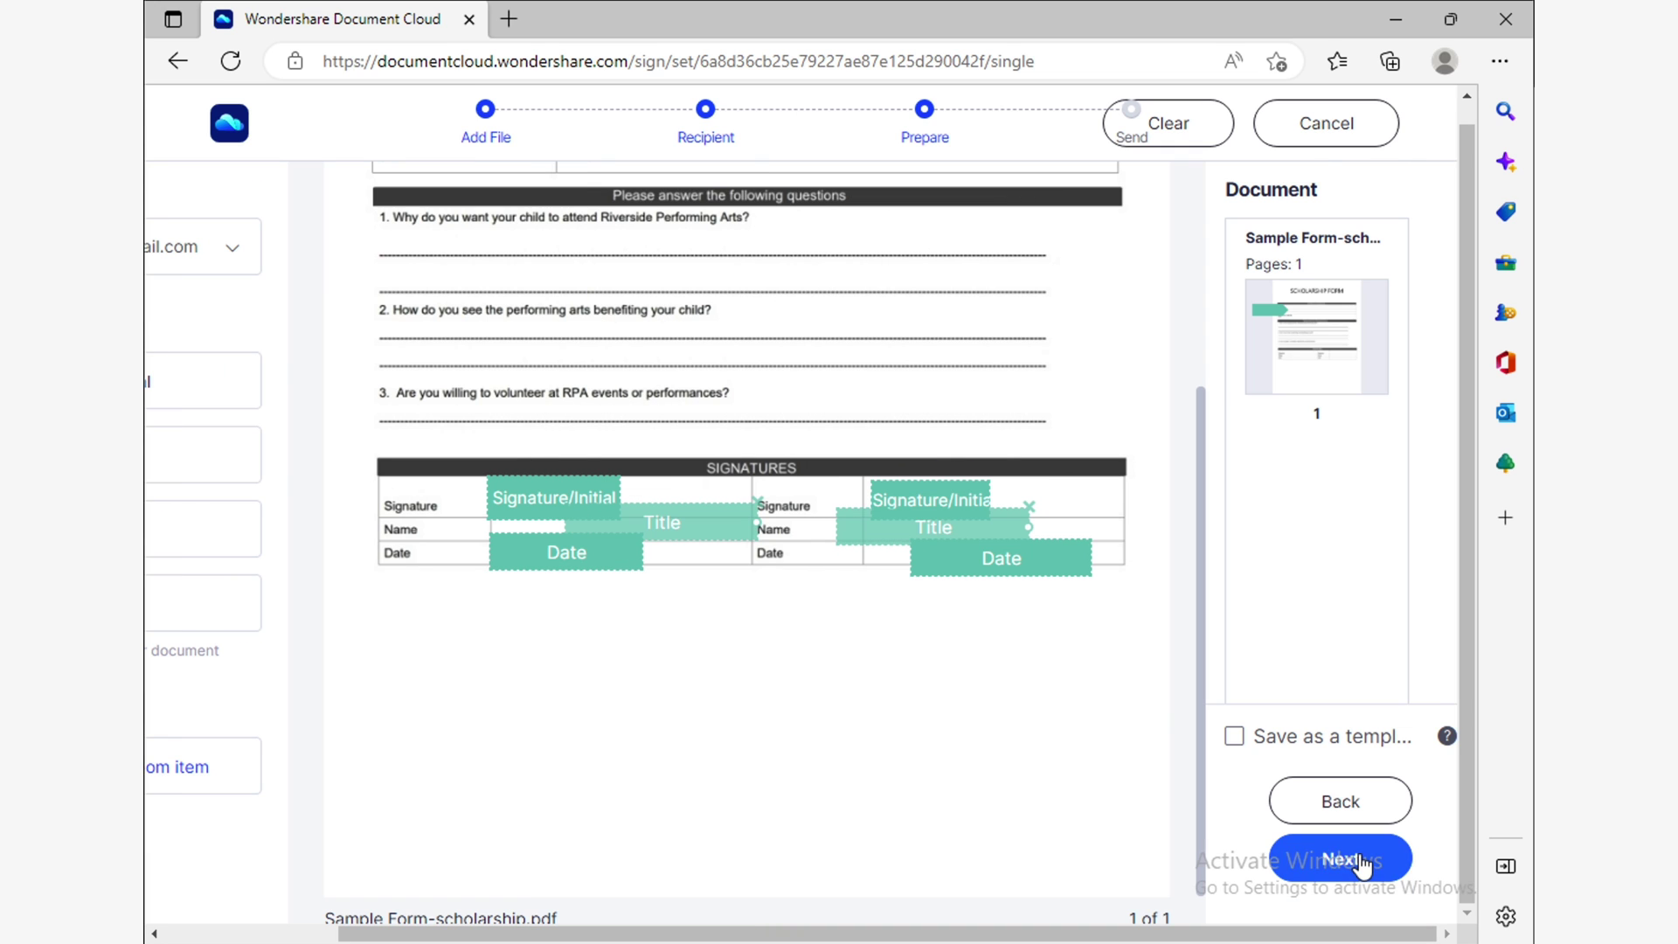
pyautogui.click(1359, 861)
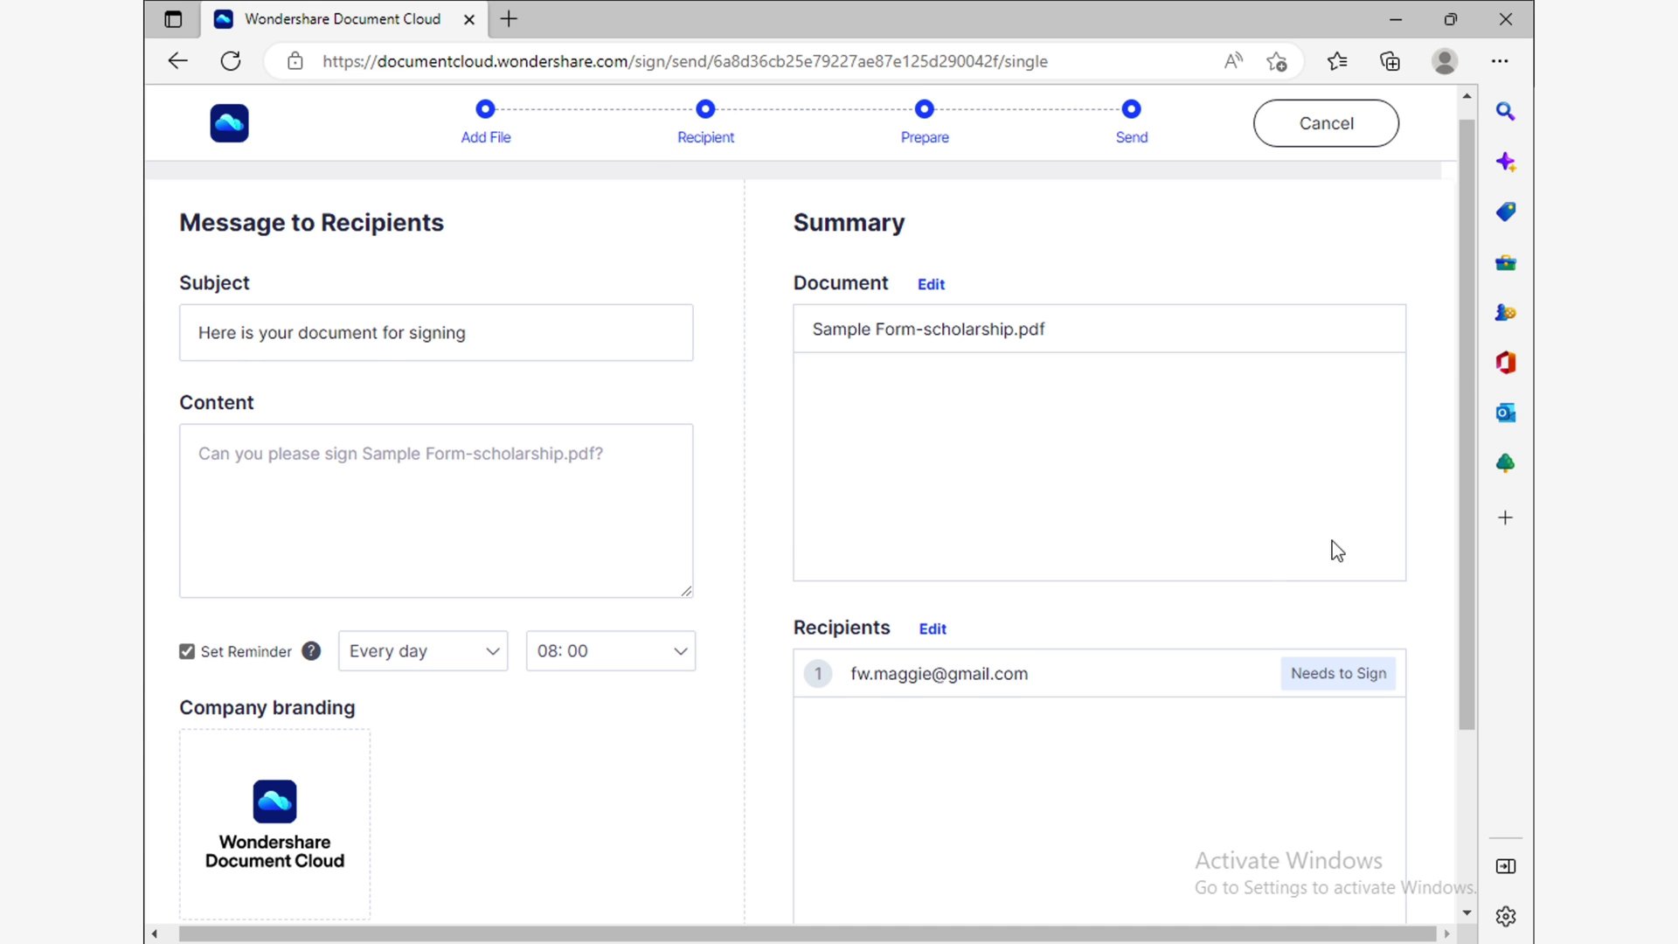
# Send the request with a daily 08:00 reminder and acknowledge the success message.
pyautogui.moveTo(1466, 402); pyautogui.dragTo(1491, 632)
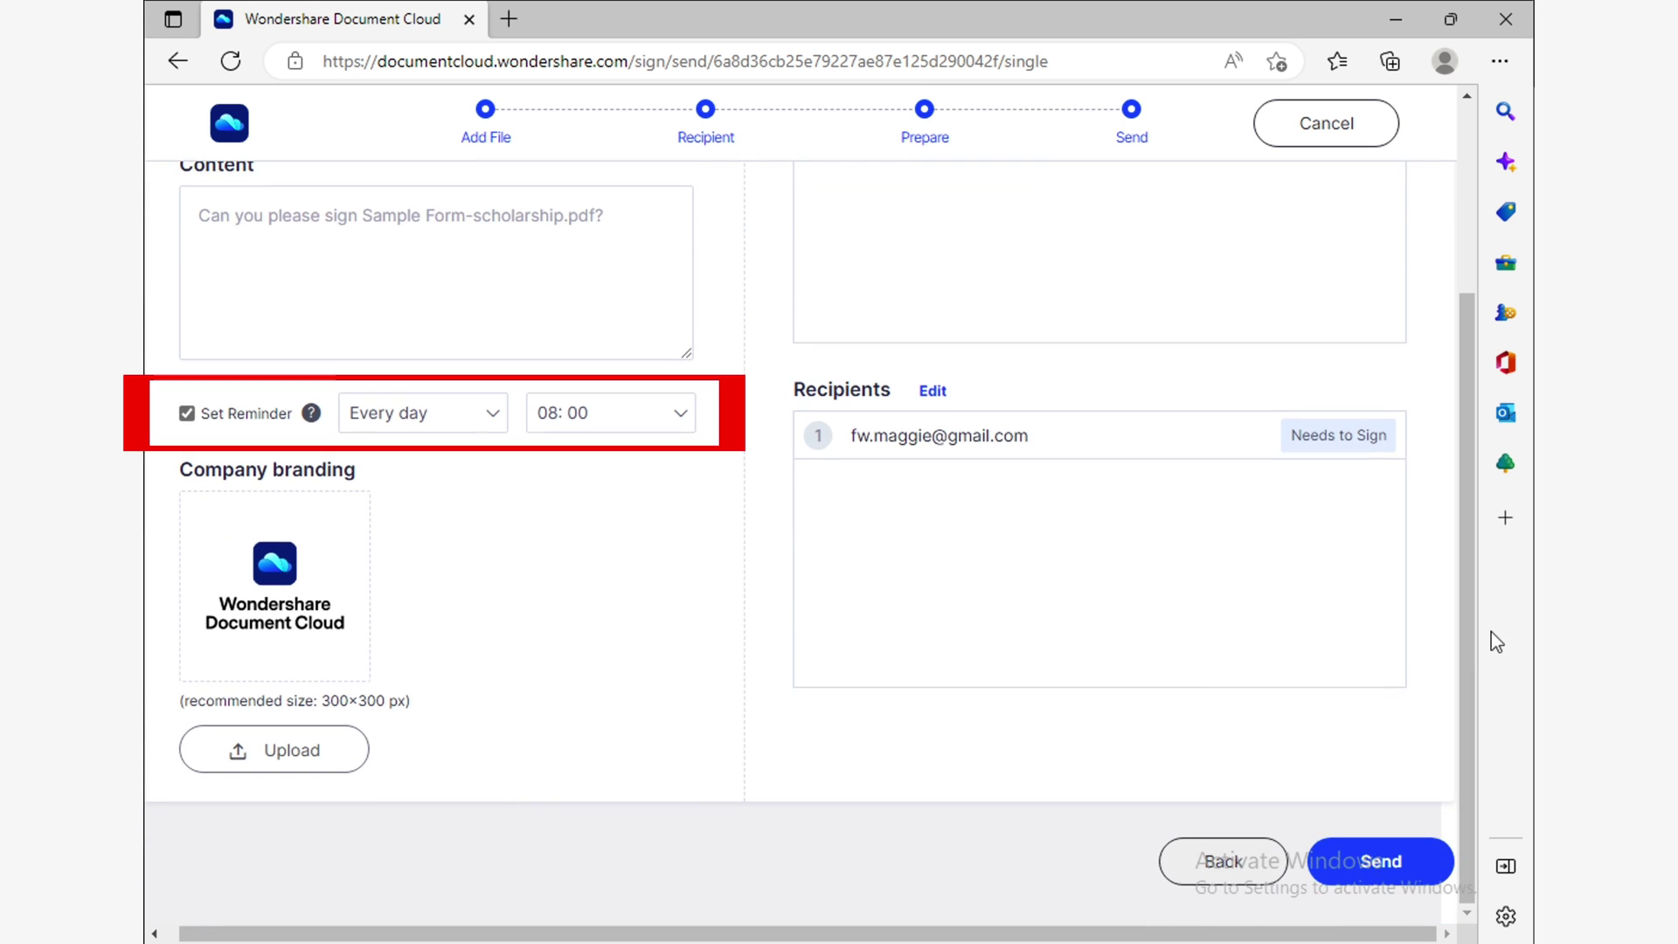
pyautogui.click(1410, 865)
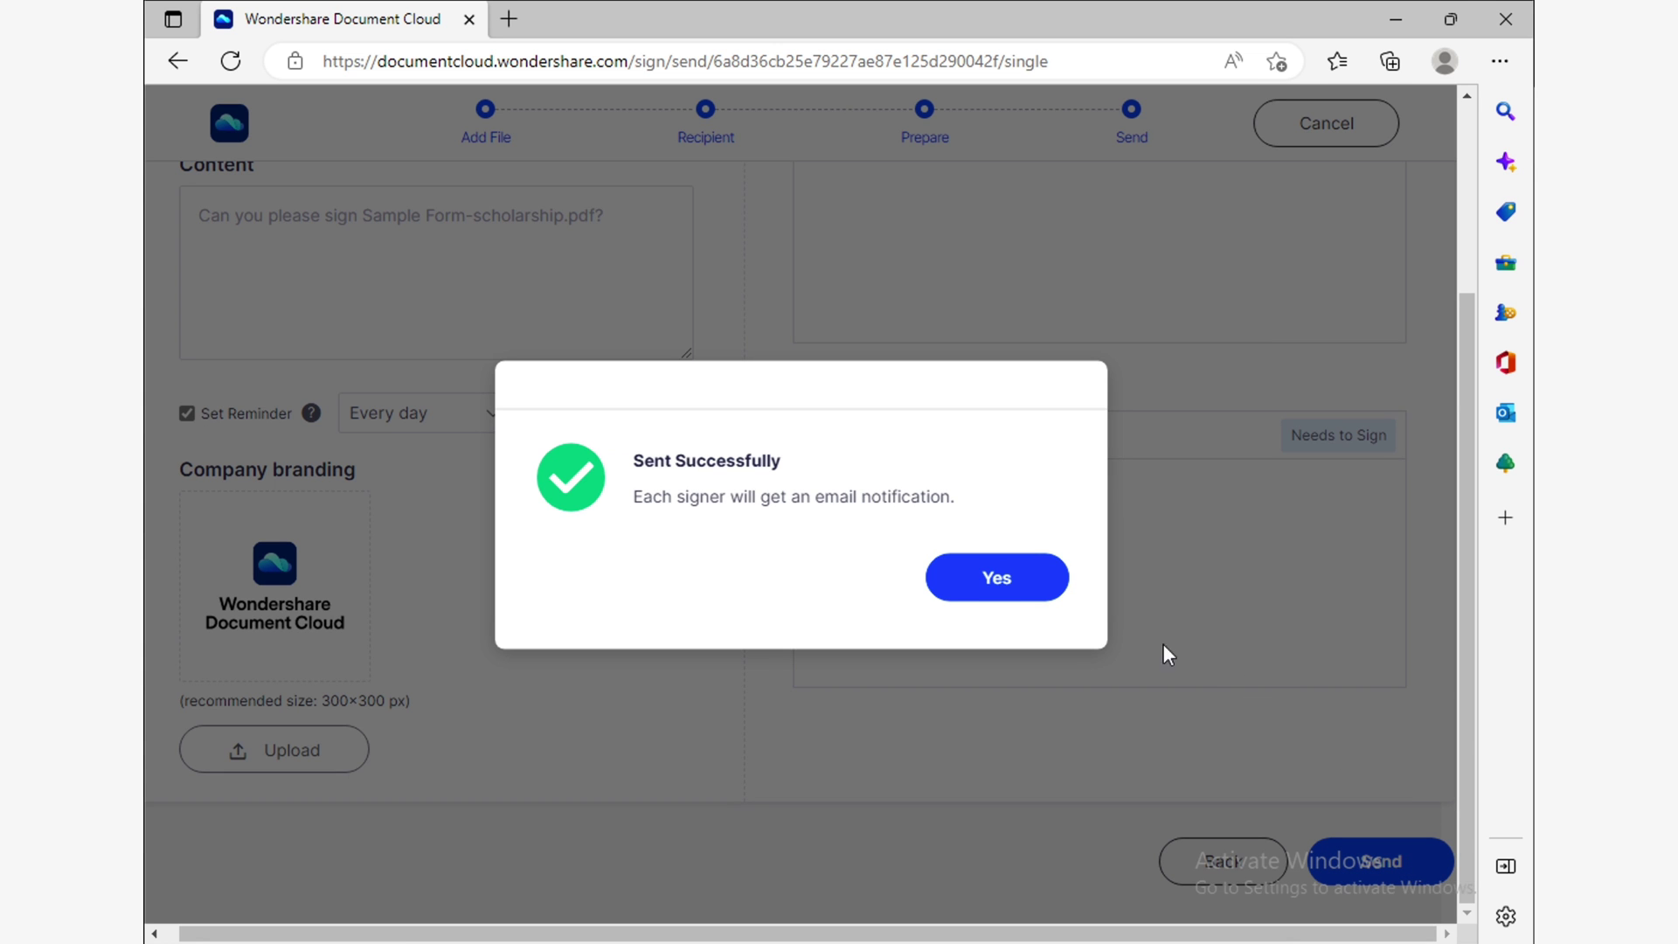
pyautogui.click(1037, 593)
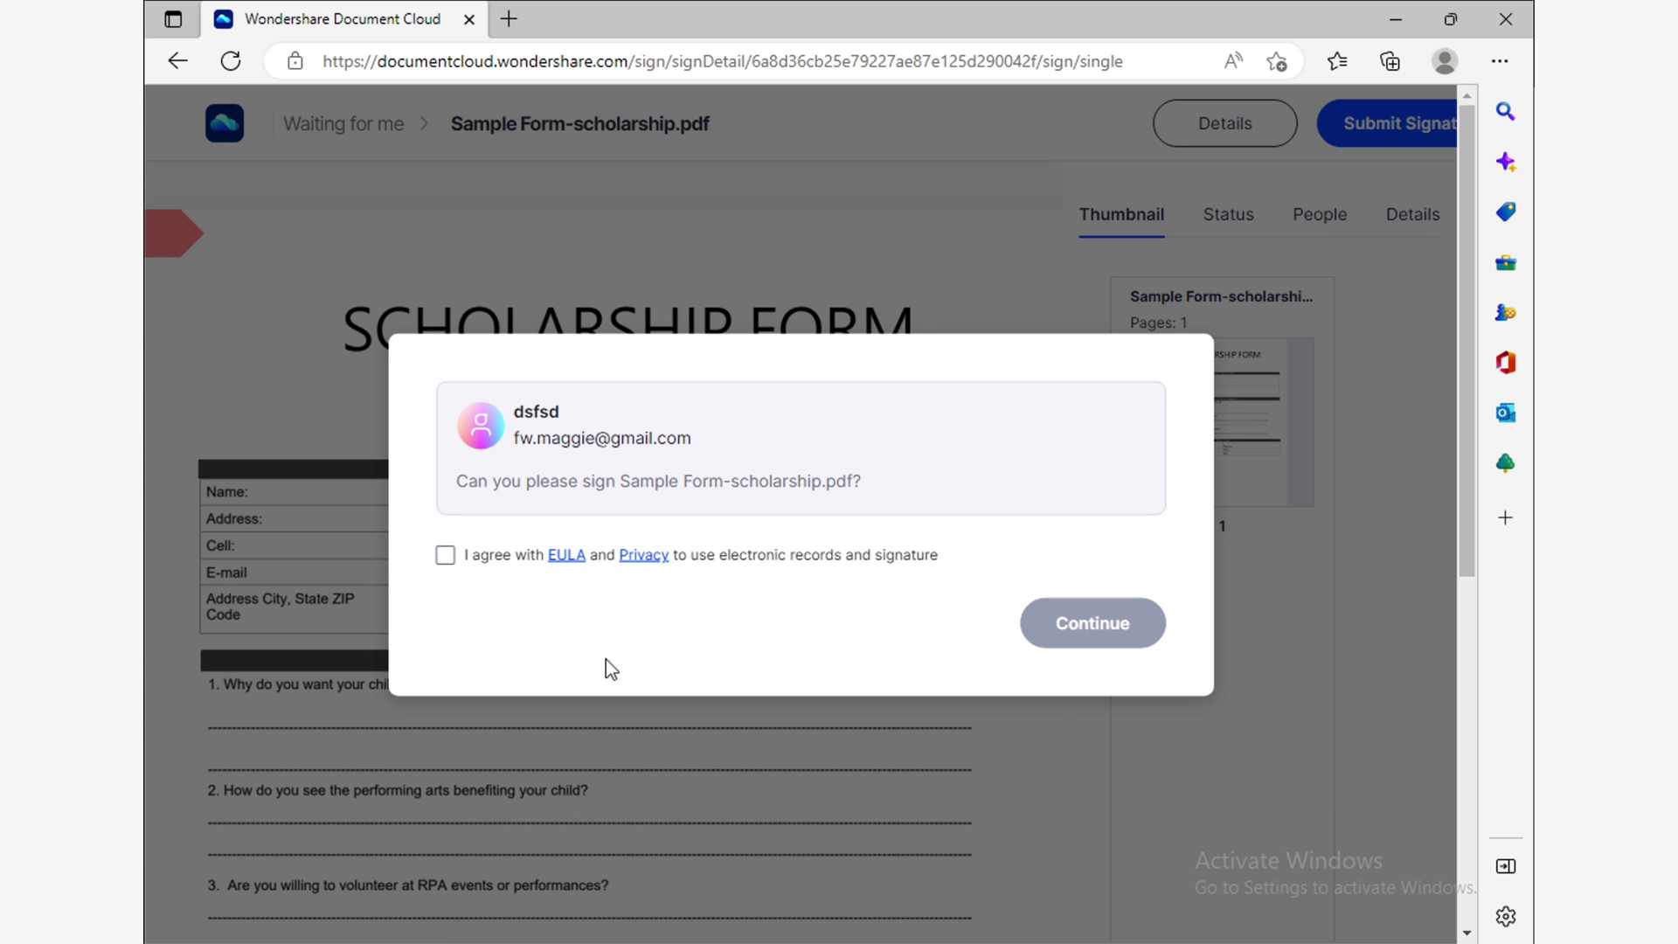
# Accept the electronic records consent and proceed to the scholarship form.
pyautogui.click(445, 556)
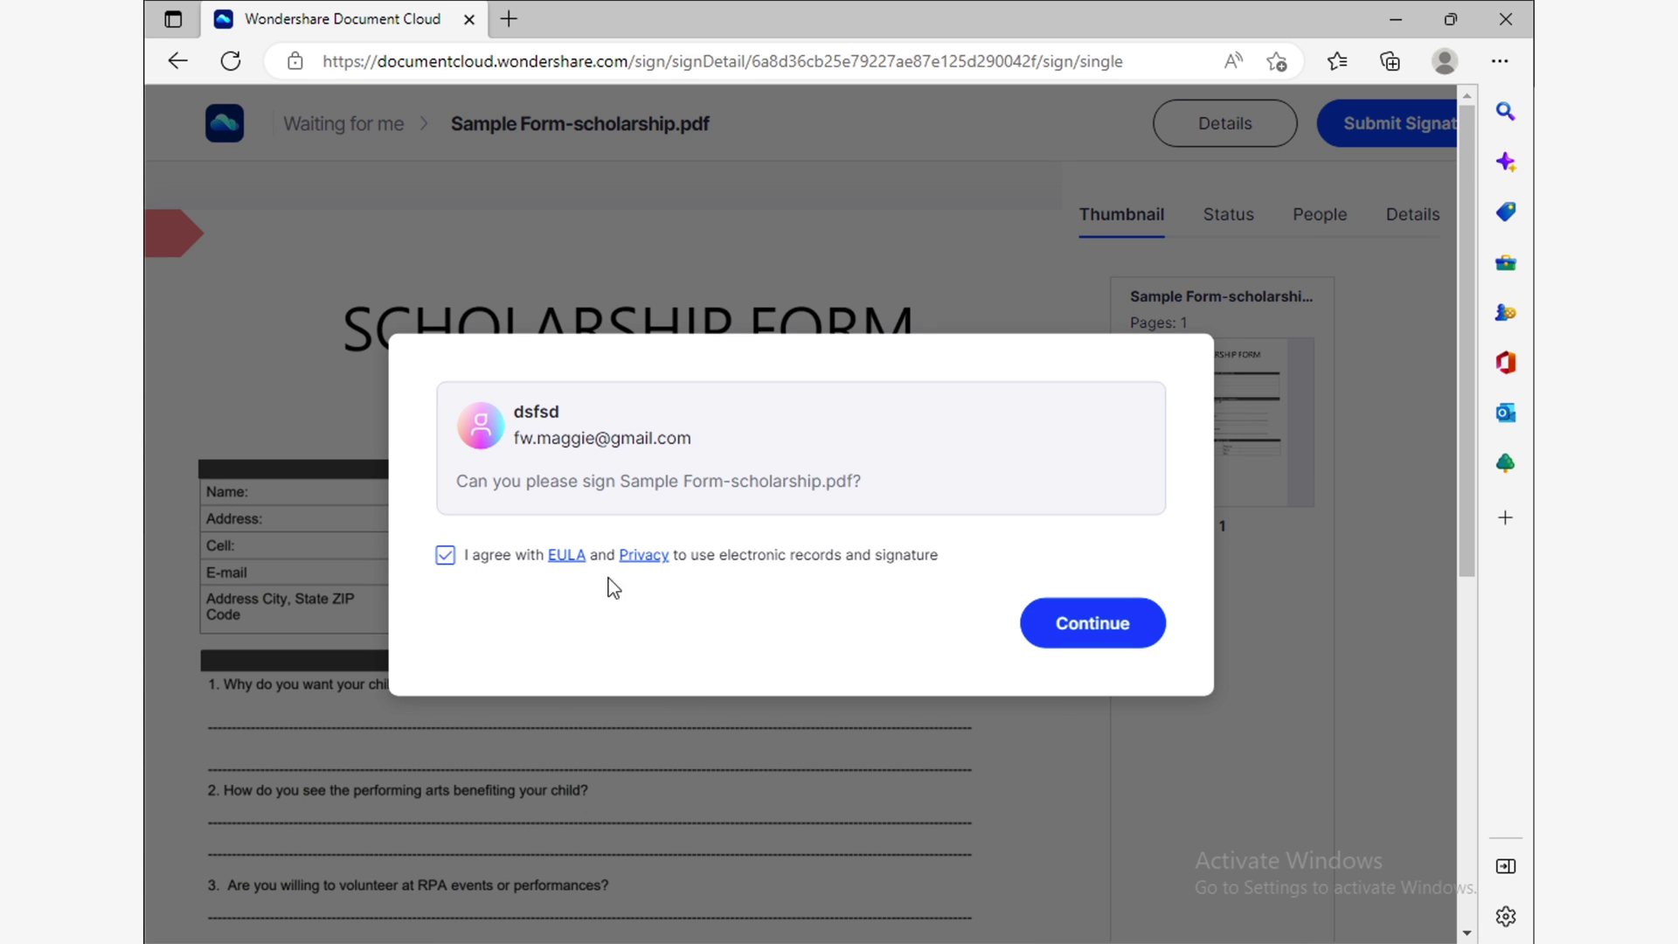
pyautogui.click(1094, 625)
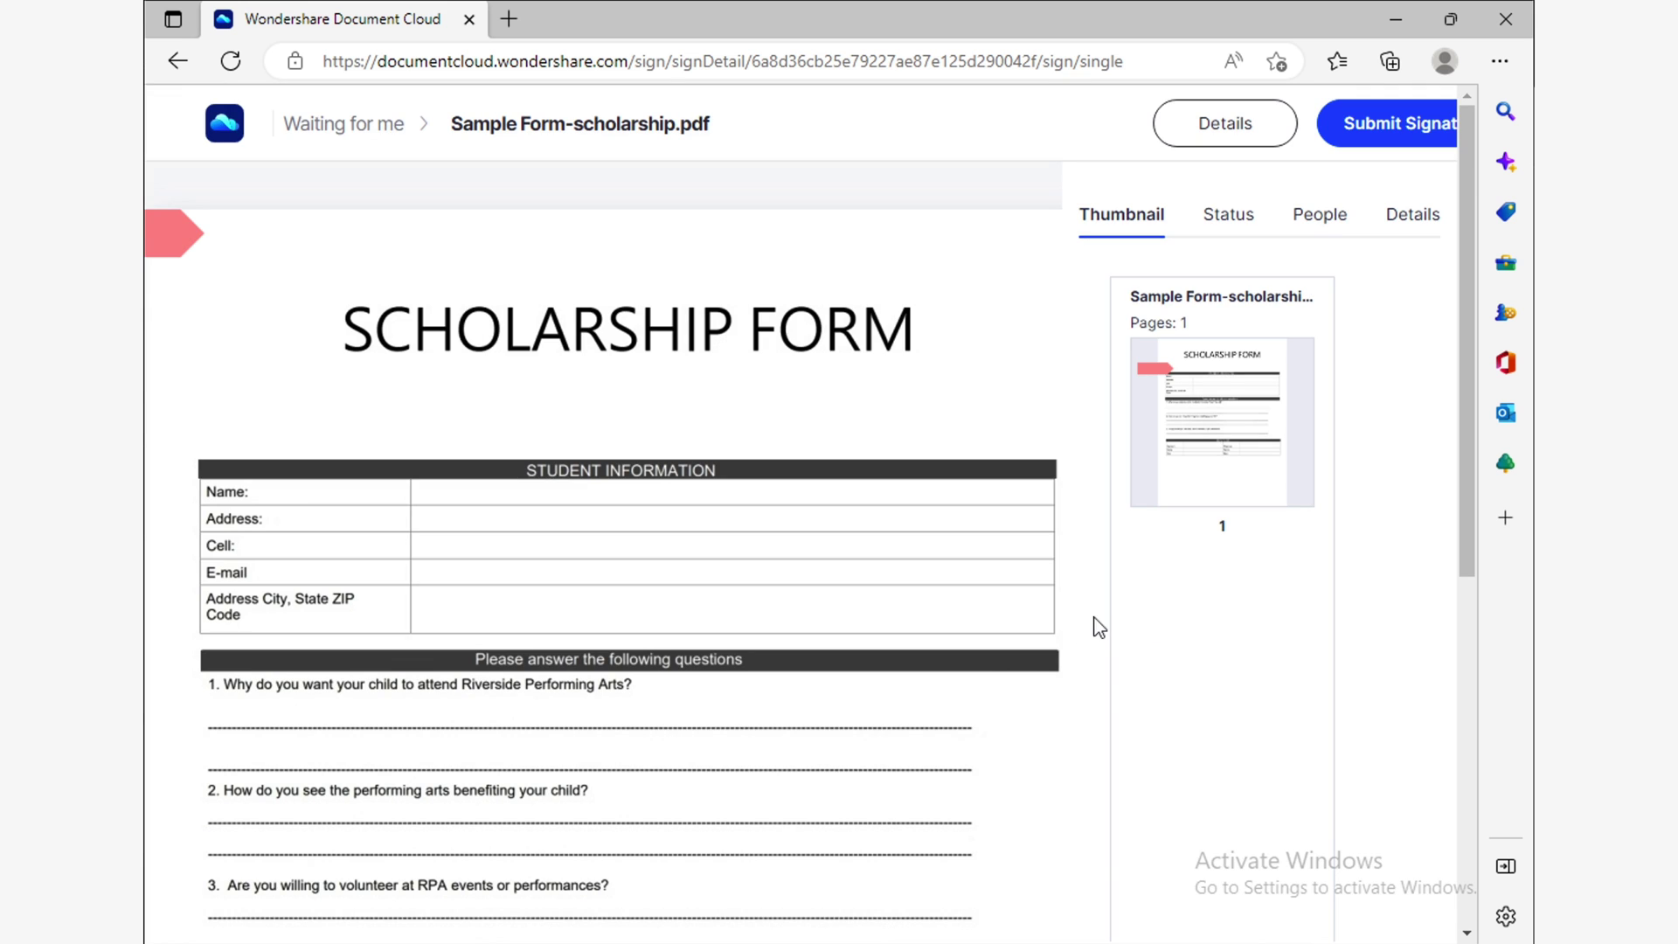
pyautogui.scroll(-5, 780, 620)
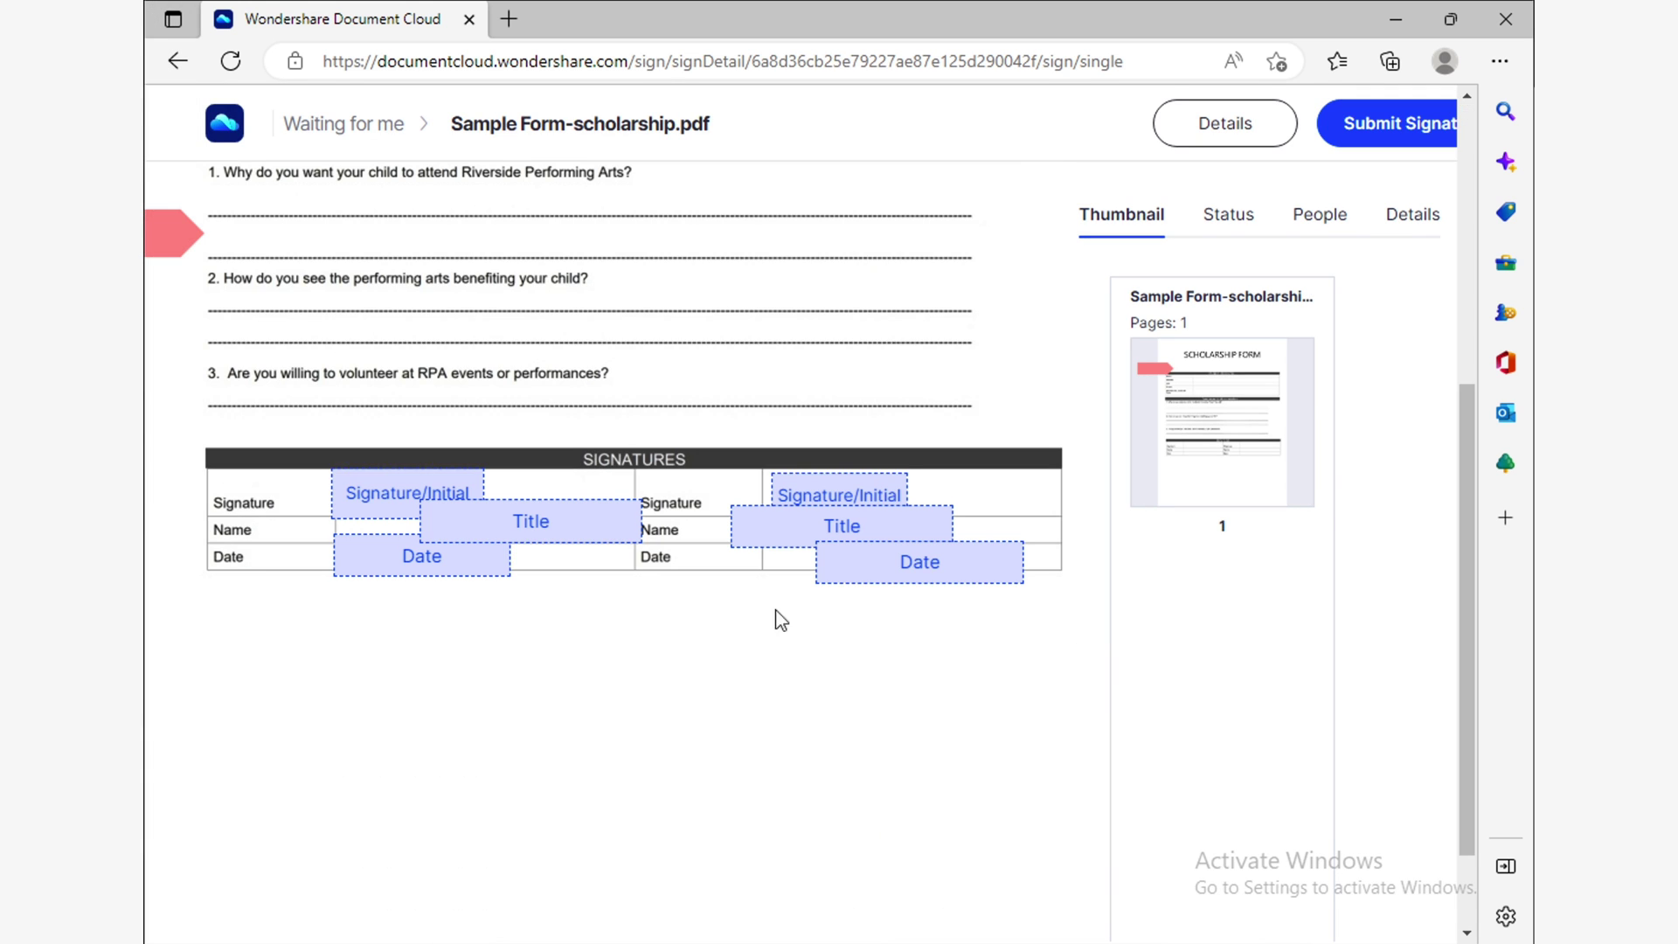
# Upload and save a signature image for the form's Signature field.
pyautogui.click(348, 482)
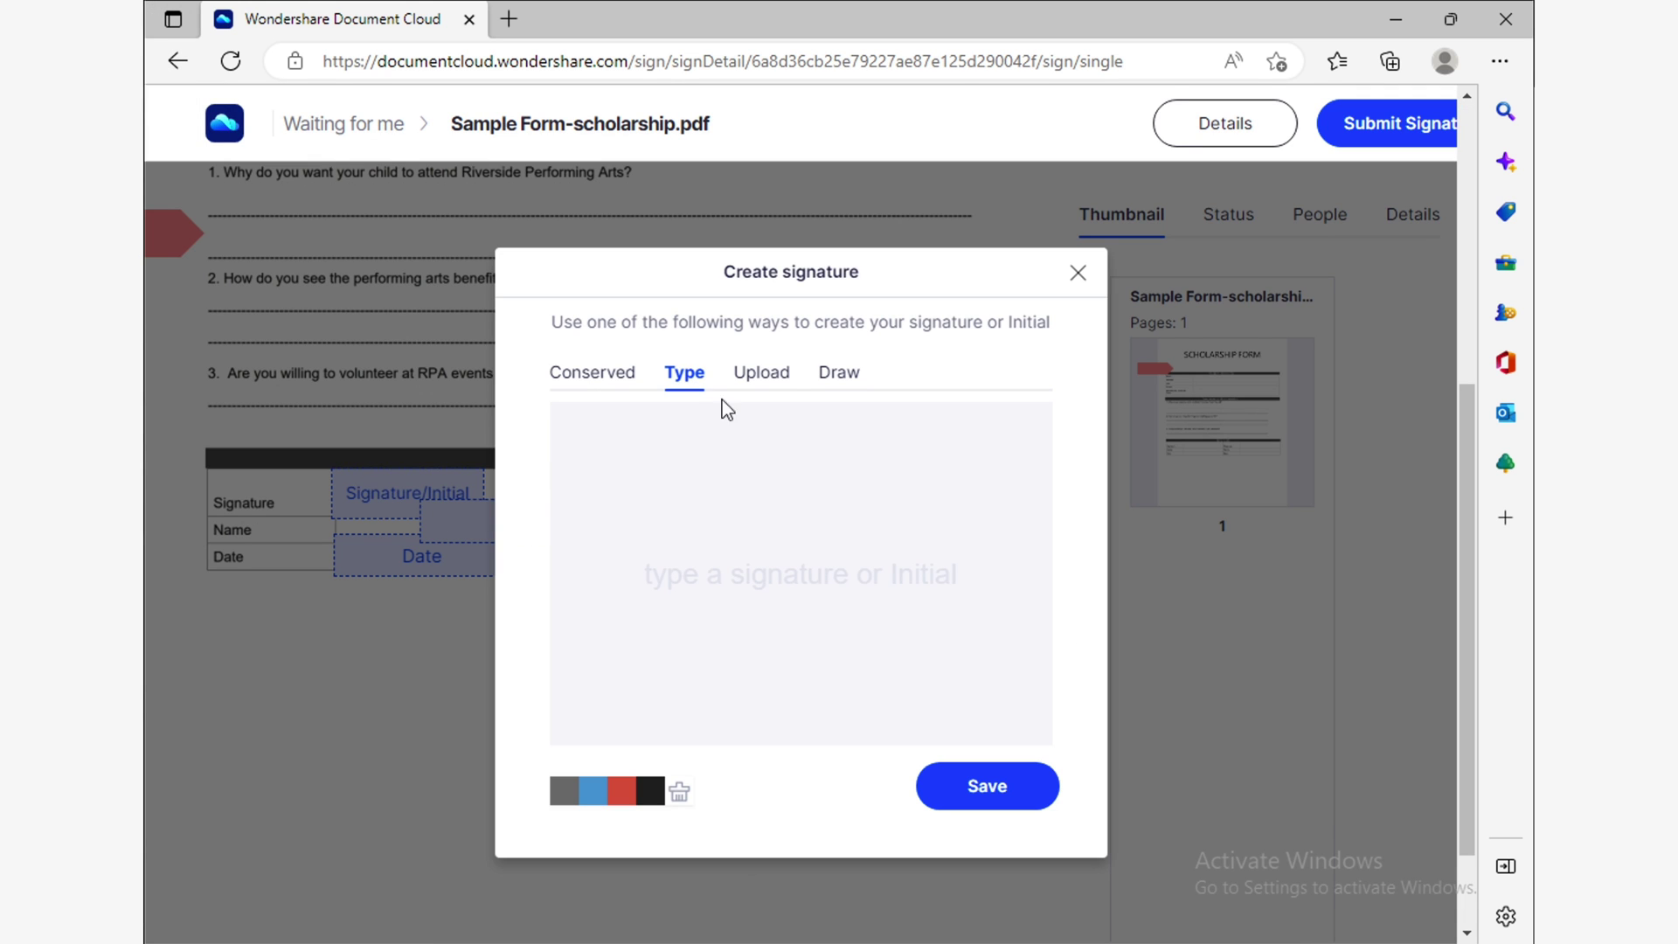
pyautogui.click(774, 377)
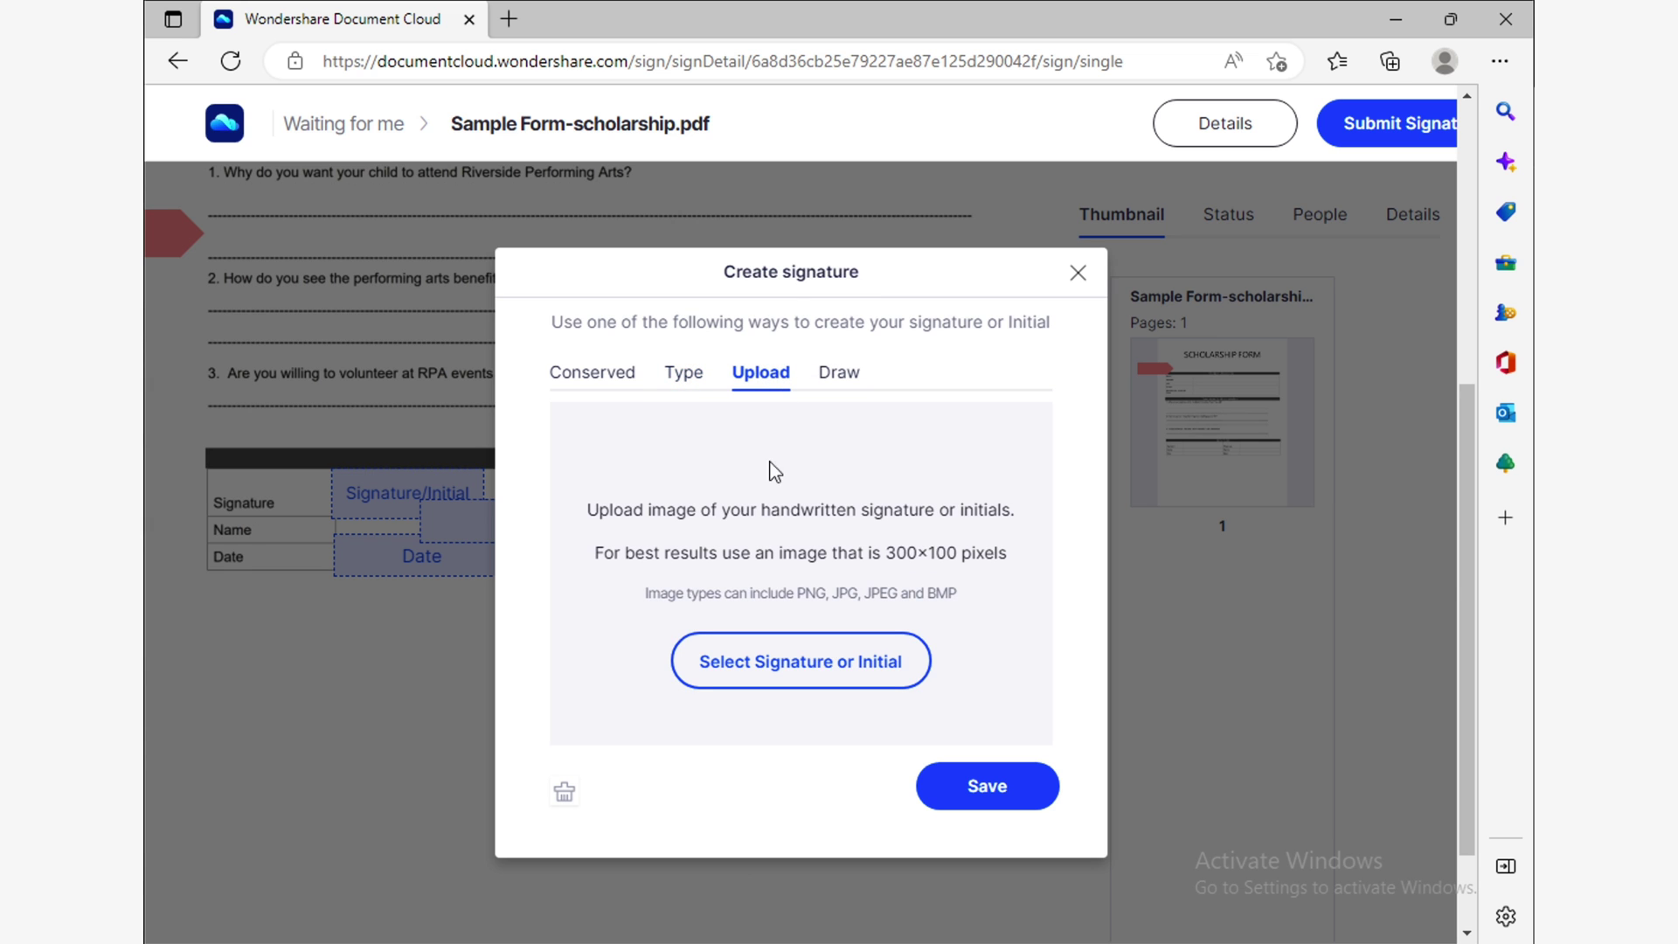
pyautogui.click(822, 673)
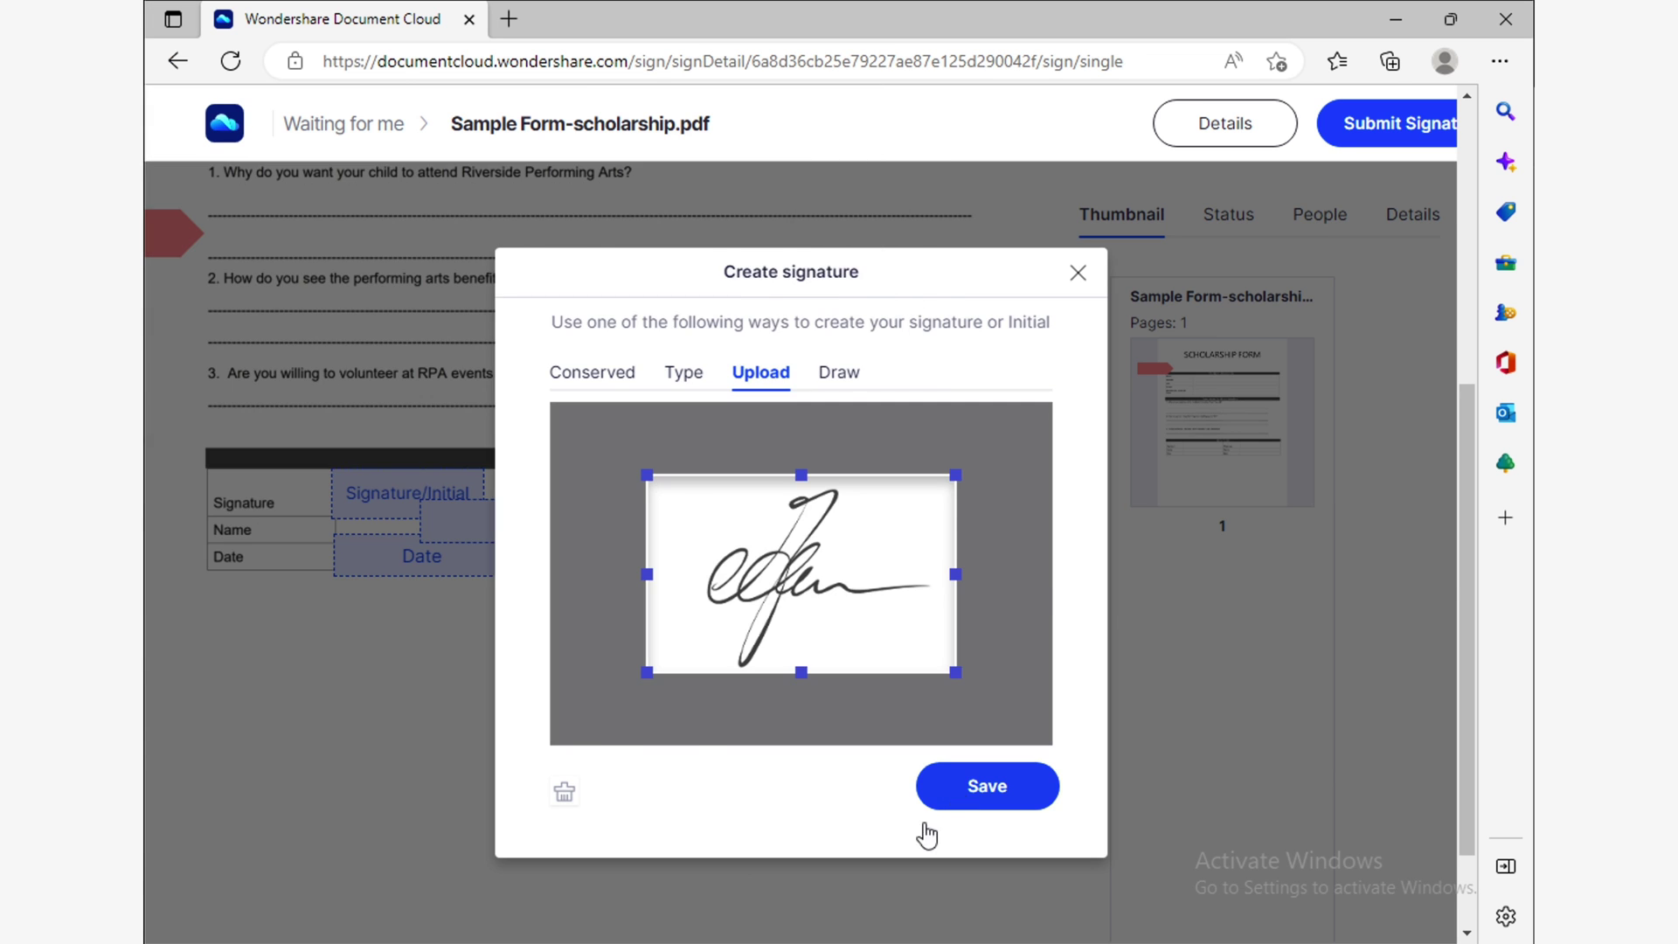
pyautogui.click(957, 791)
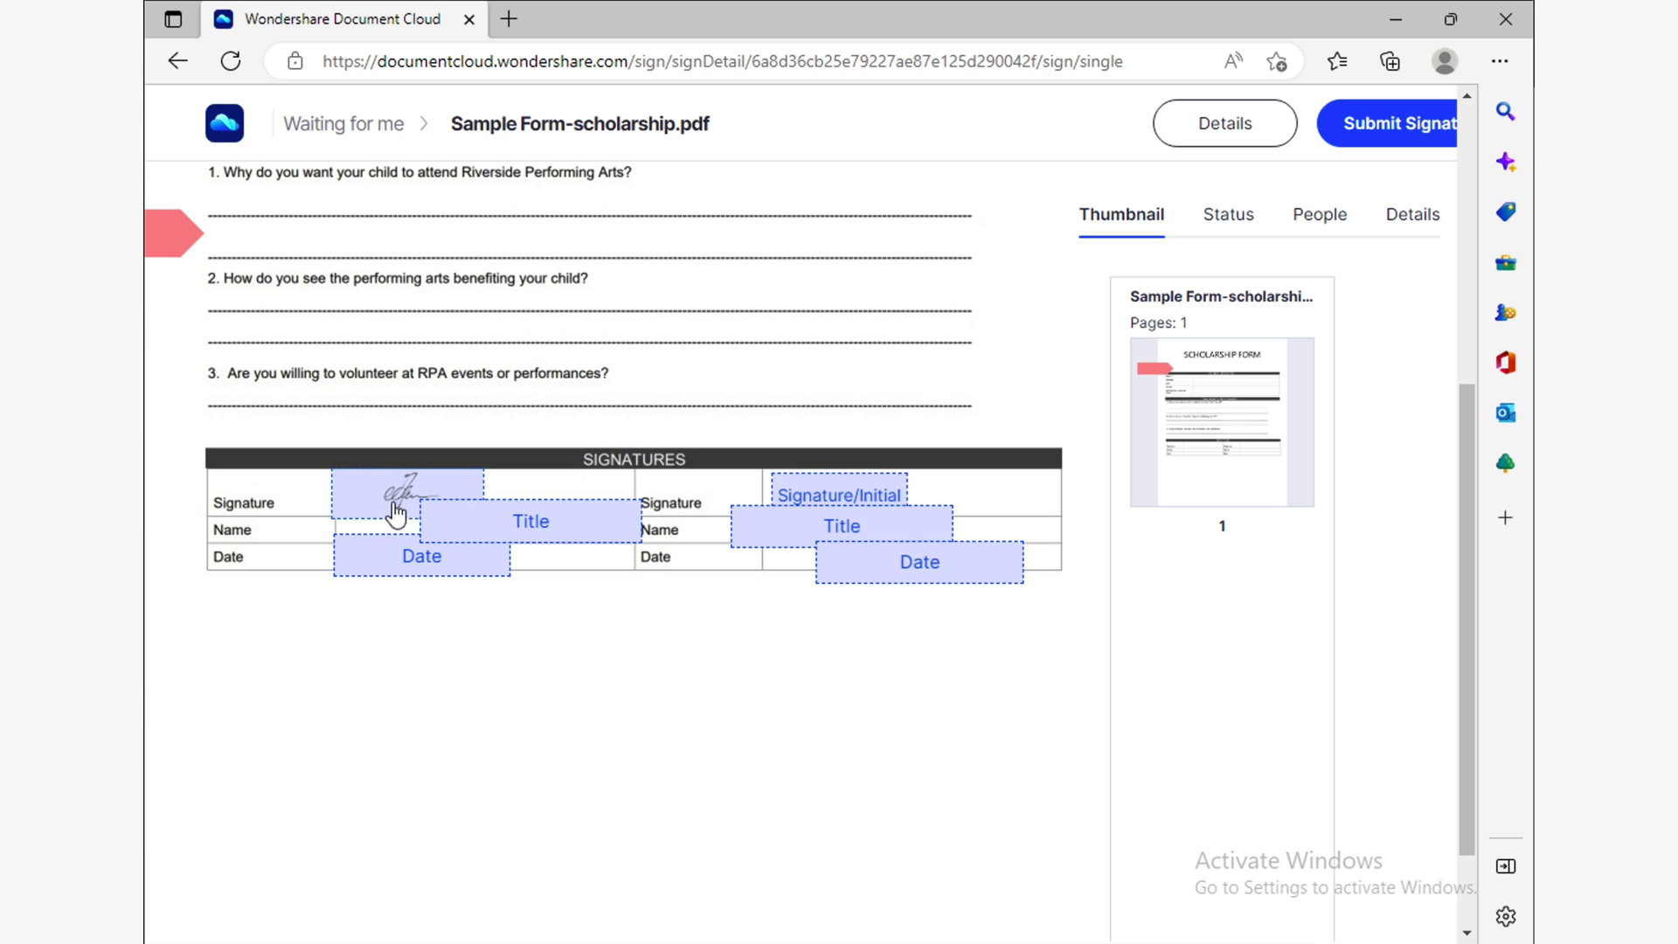
pyautogui.click(395, 513)
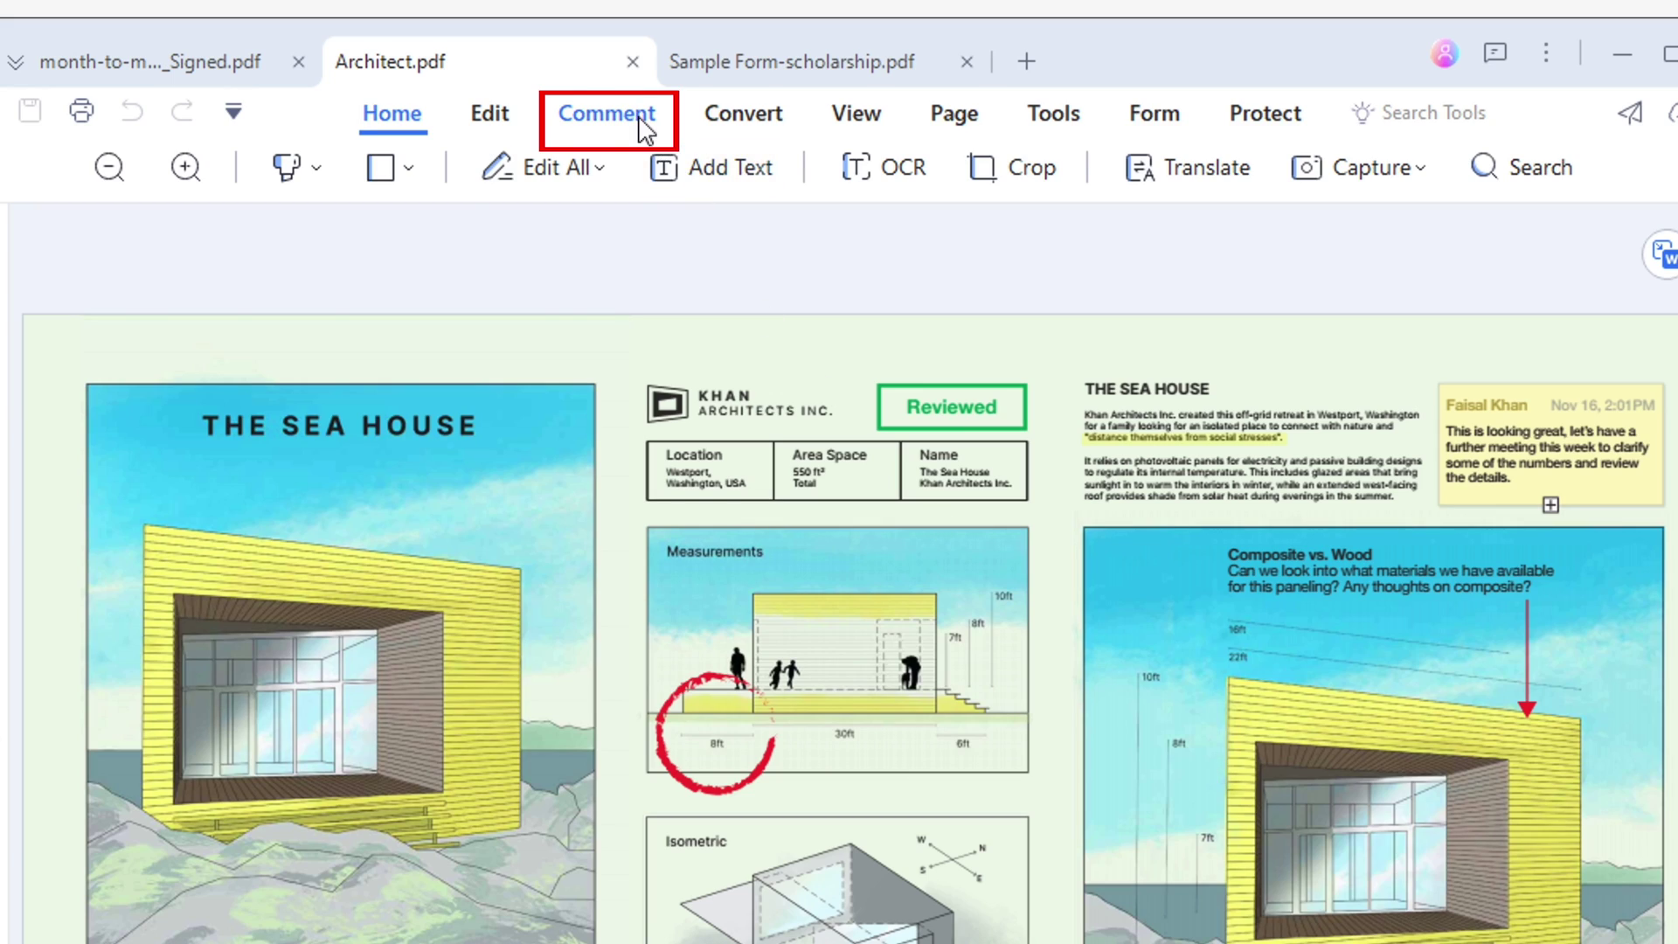
# Place the Standard Business DRAFT stamp on the right-hand house image, enlarged and moved lower.
pyautogui.click(644, 126)
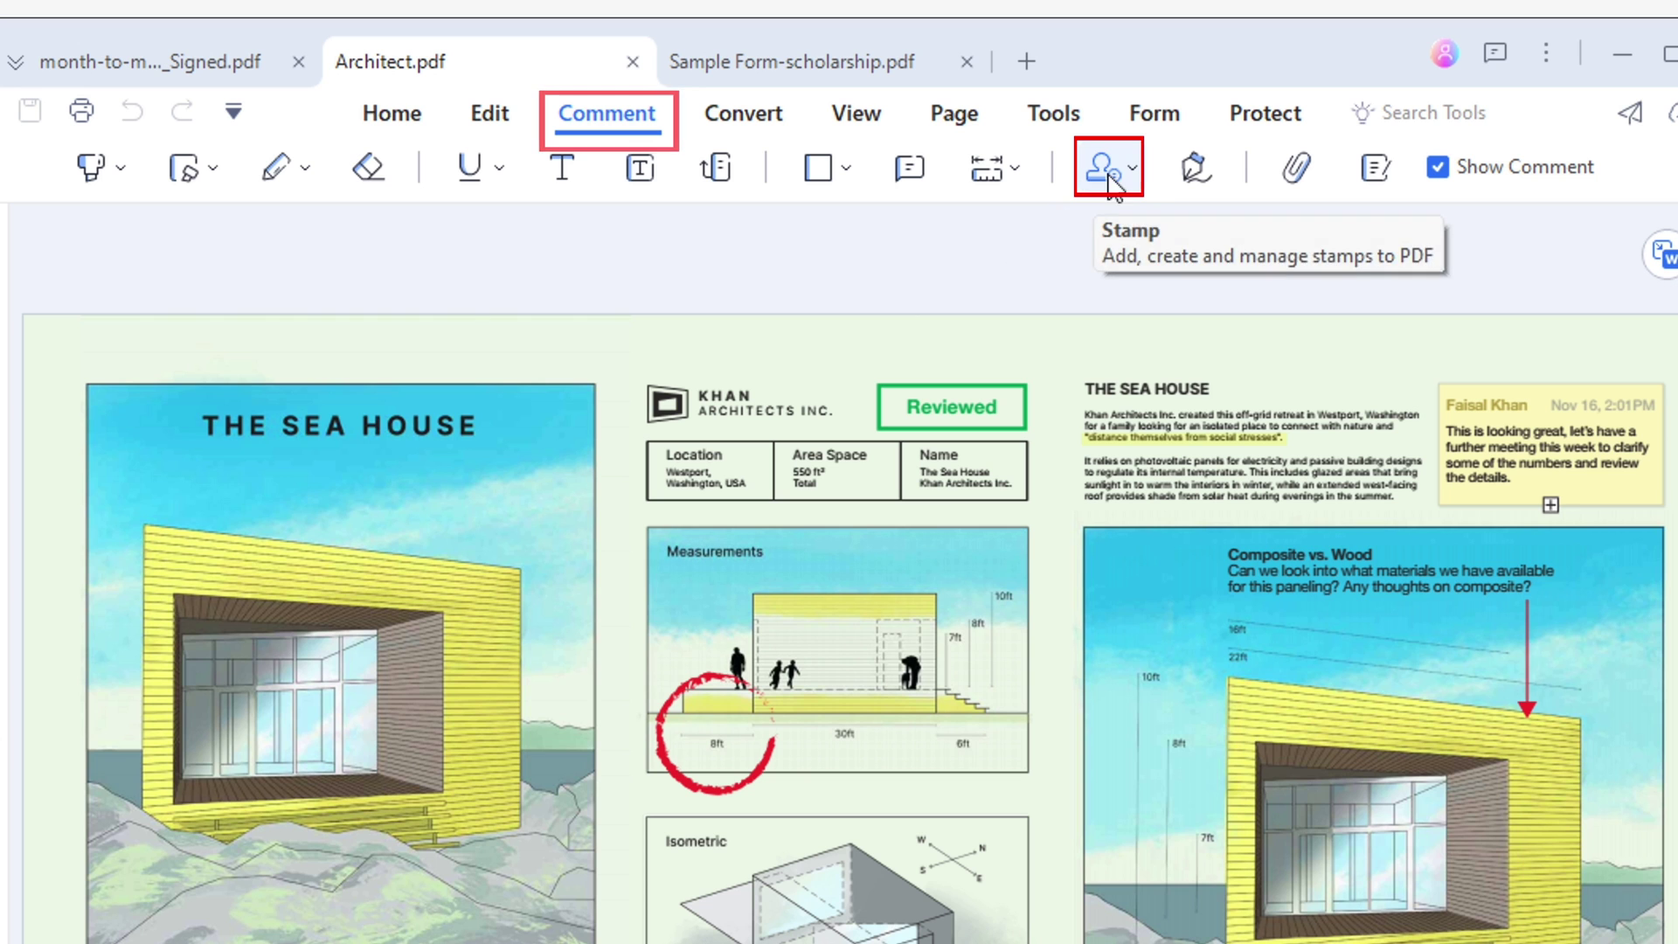
pyautogui.click(1108, 175)
pyautogui.moveTo(1190, 243)
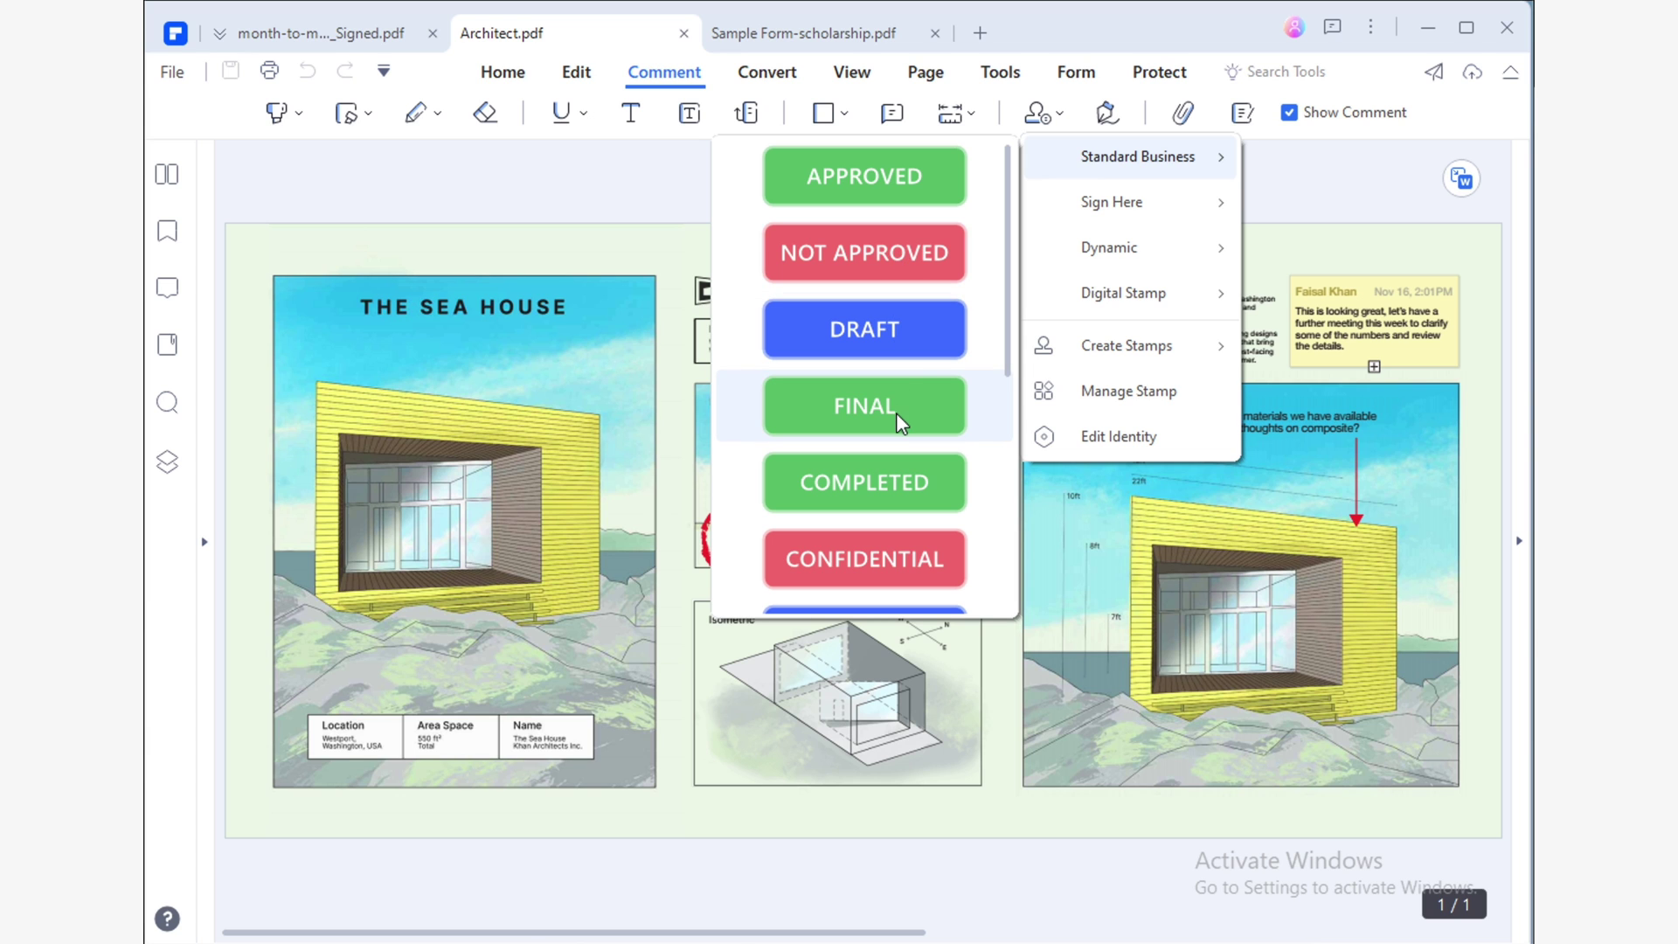
pyautogui.click(896, 336)
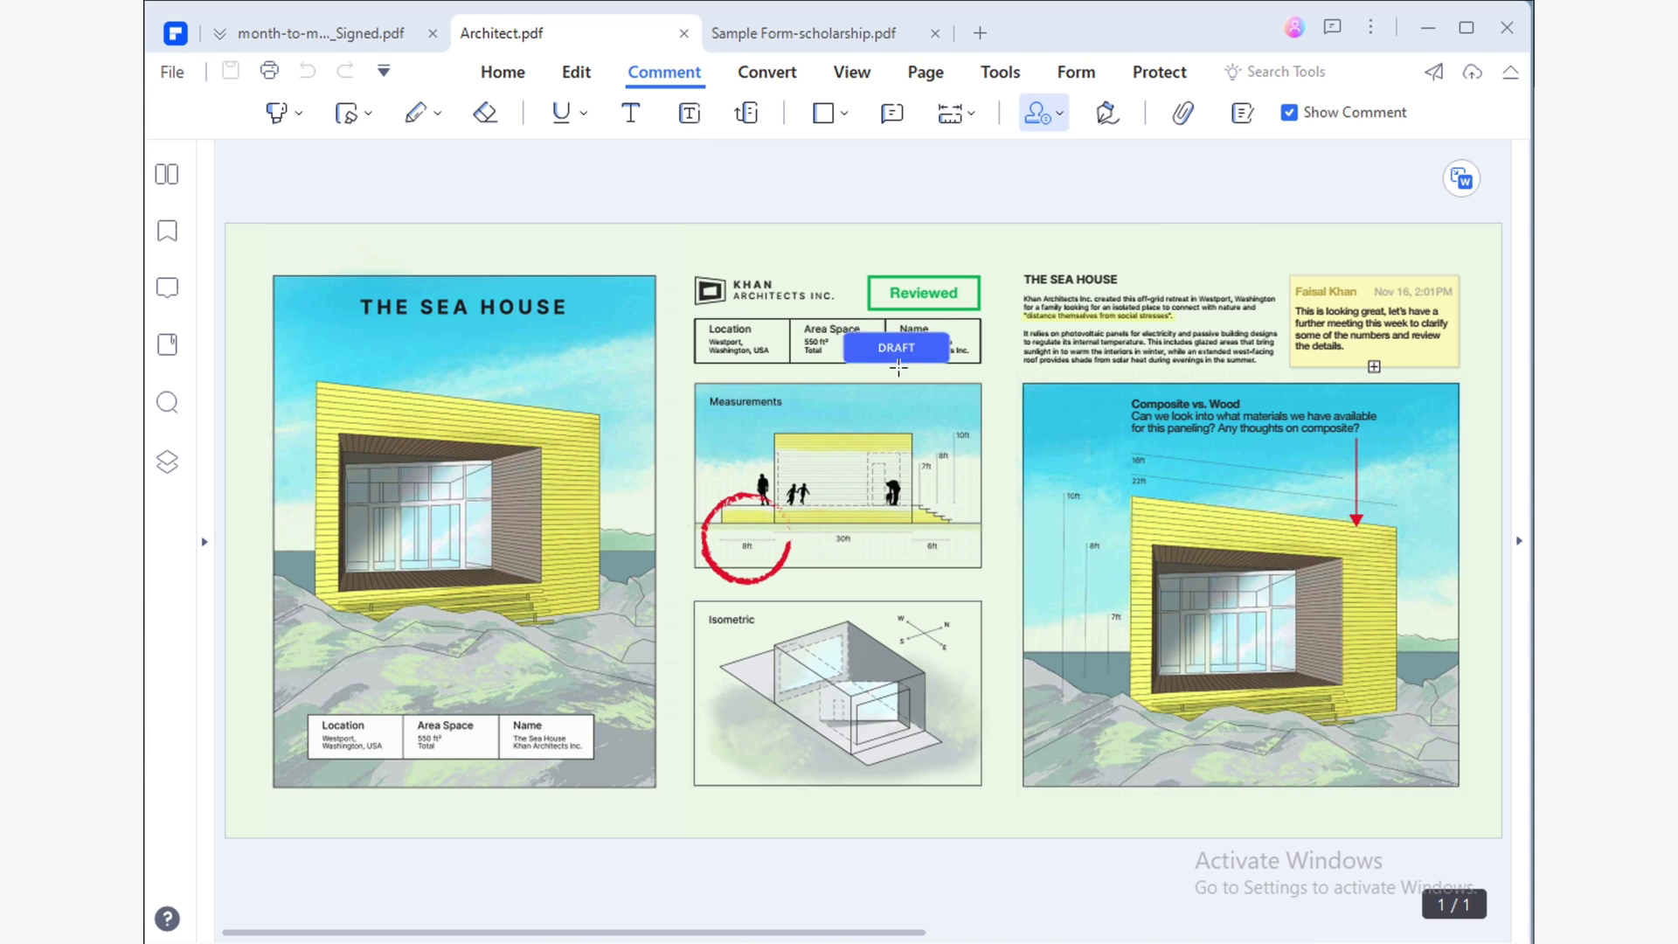
pyautogui.click(1126, 745)
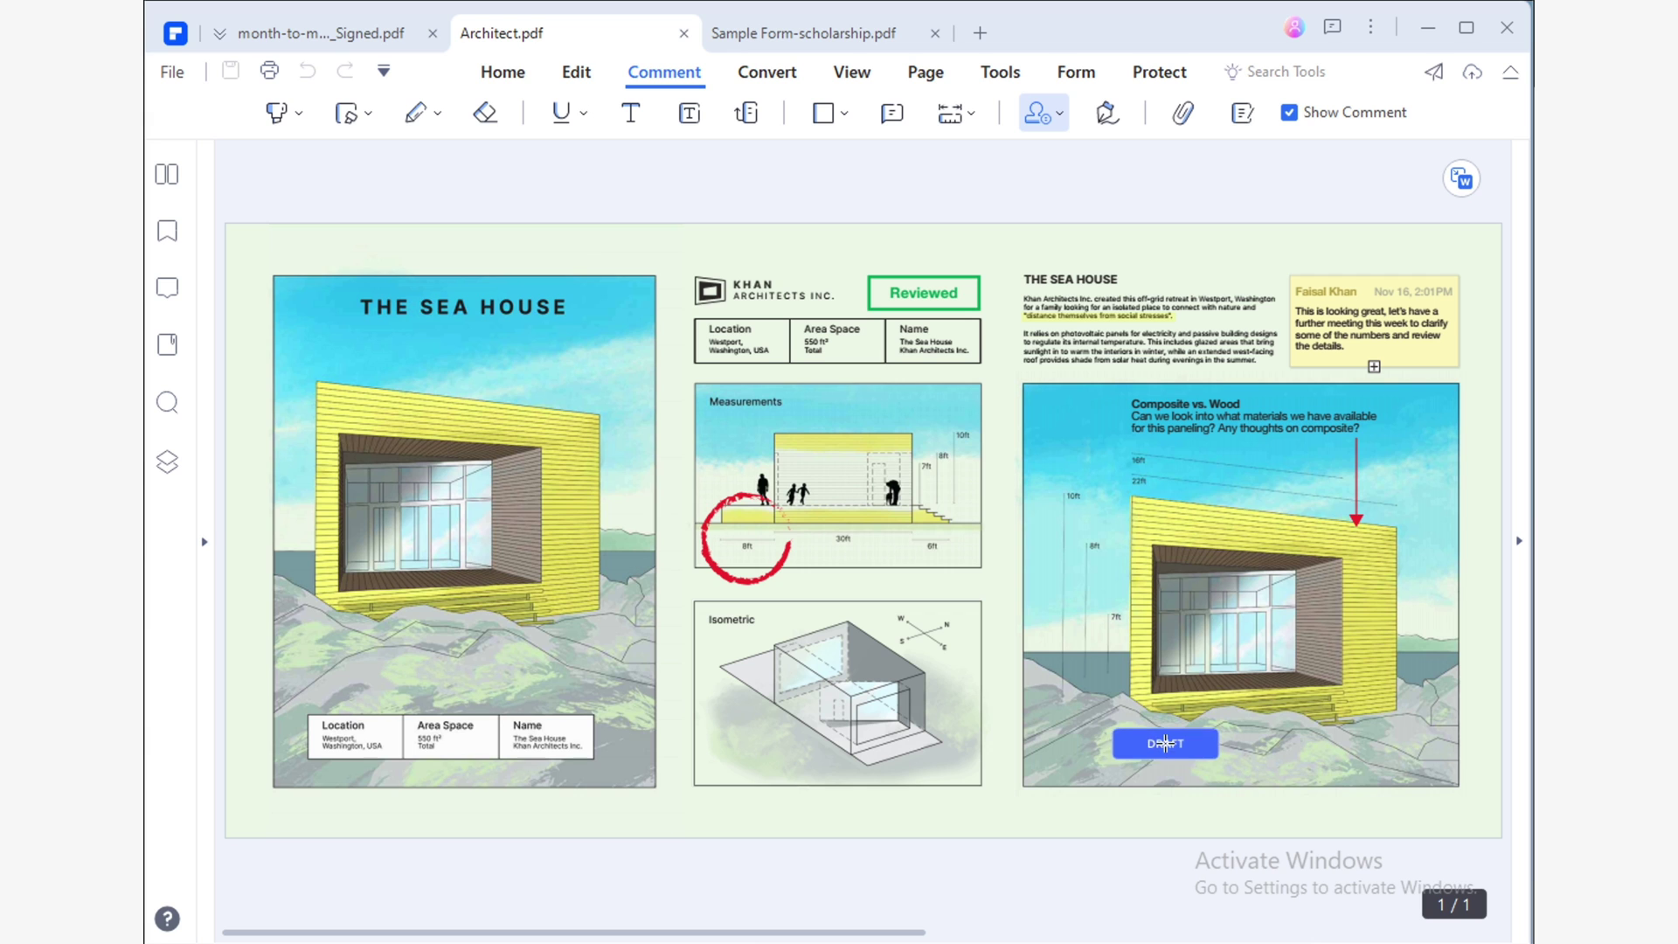
pyautogui.moveTo(1110, 725); pyautogui.dragTo(971, 687)
pyautogui.moveTo(1064, 724); pyautogui.dragTo(1065, 724)
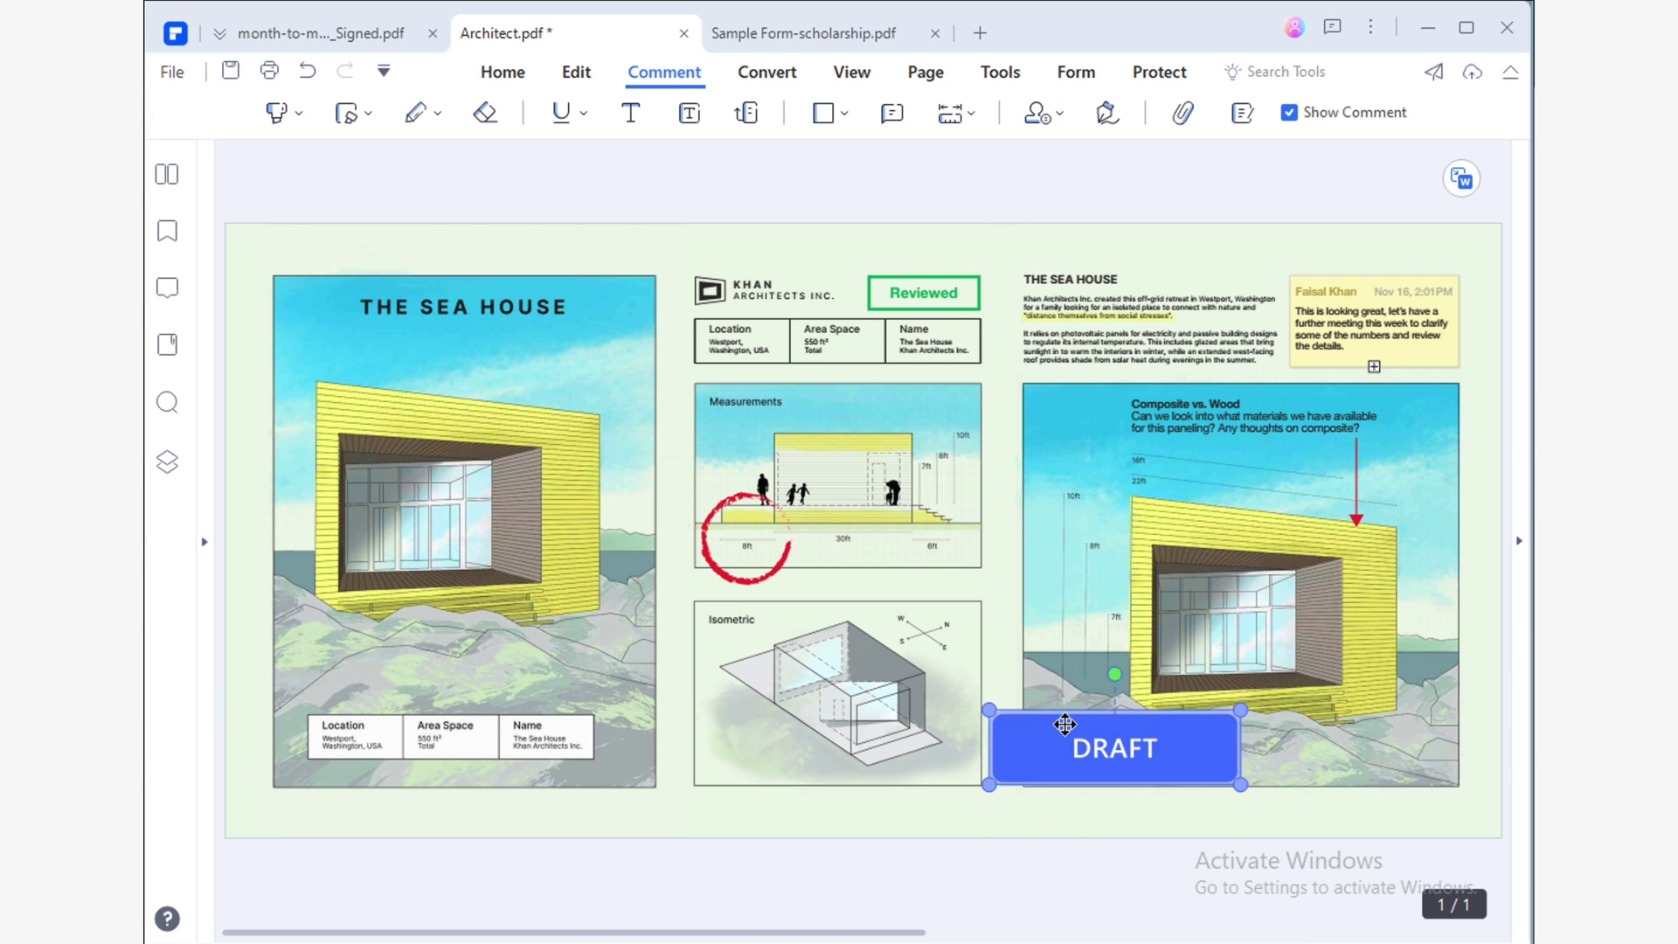
pyautogui.click(941, 611)
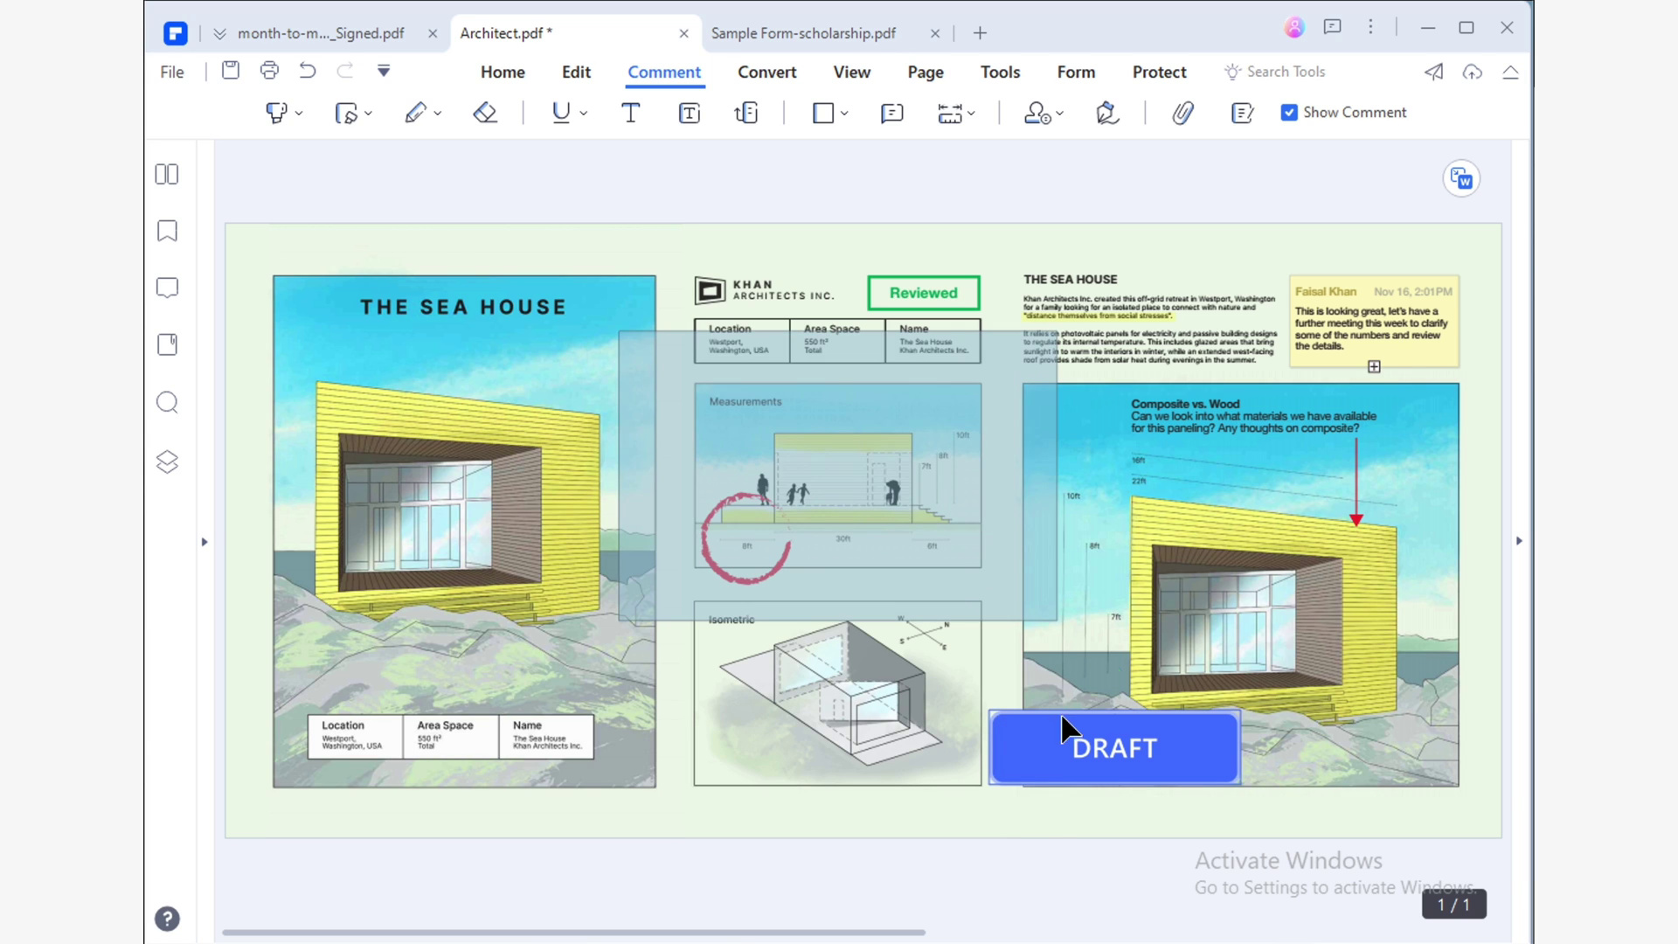
pyautogui.click(1064, 724)
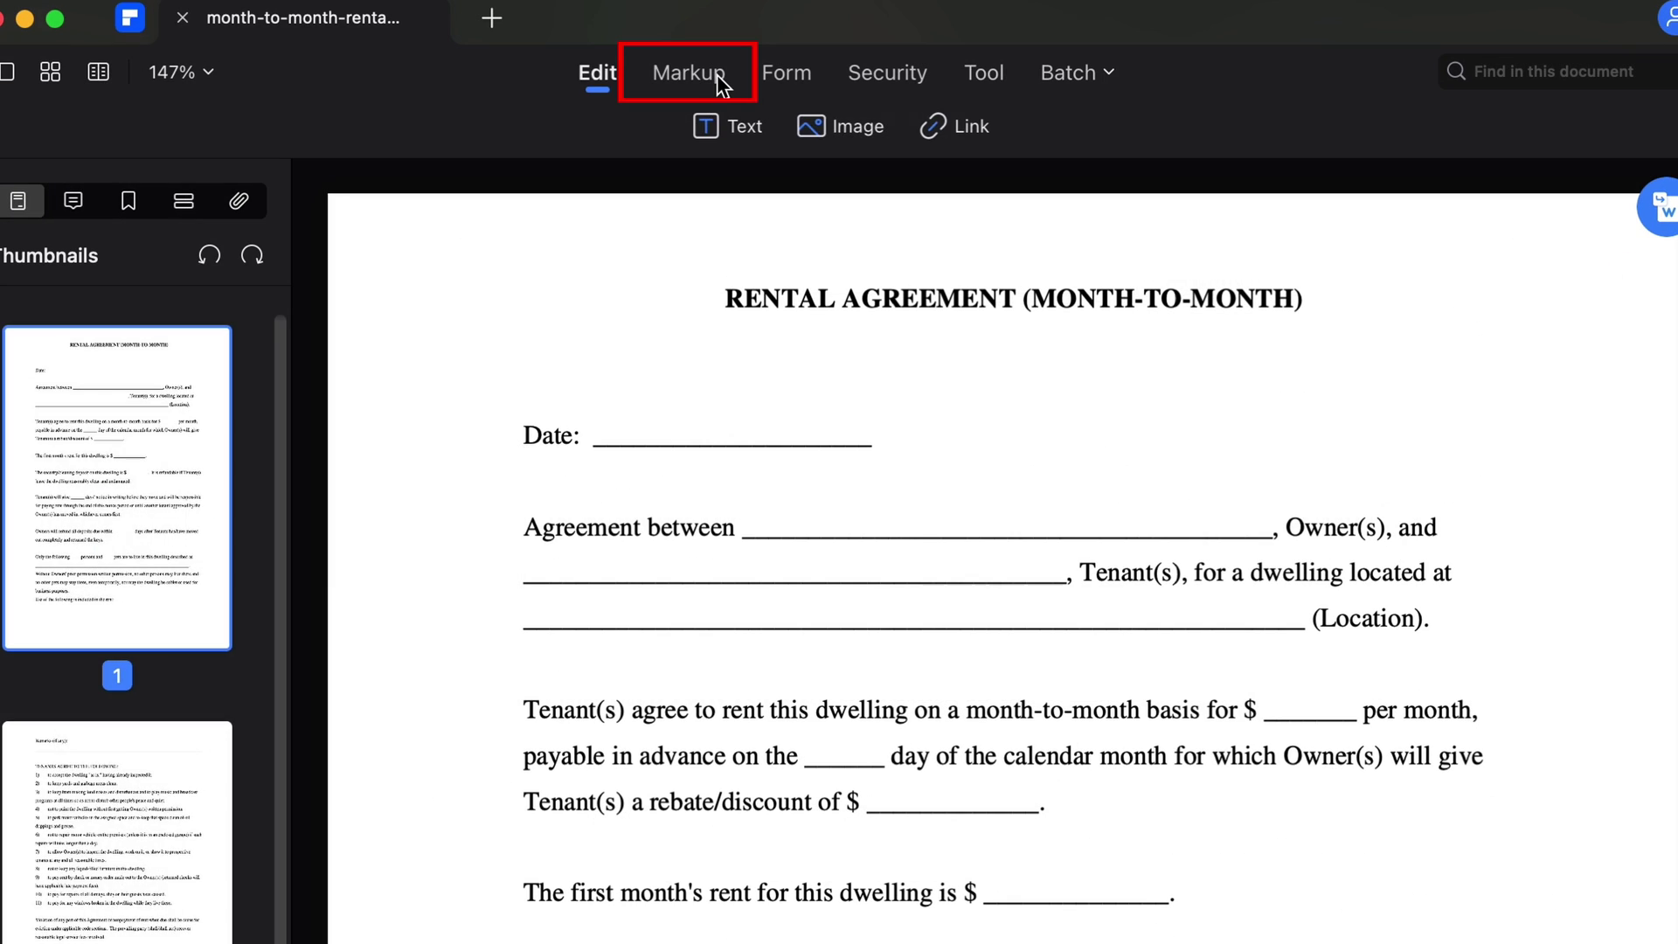
# From Markup > Signature, choose mouse drawing and draw the signature's first stroke.
pyautogui.click(717, 75)
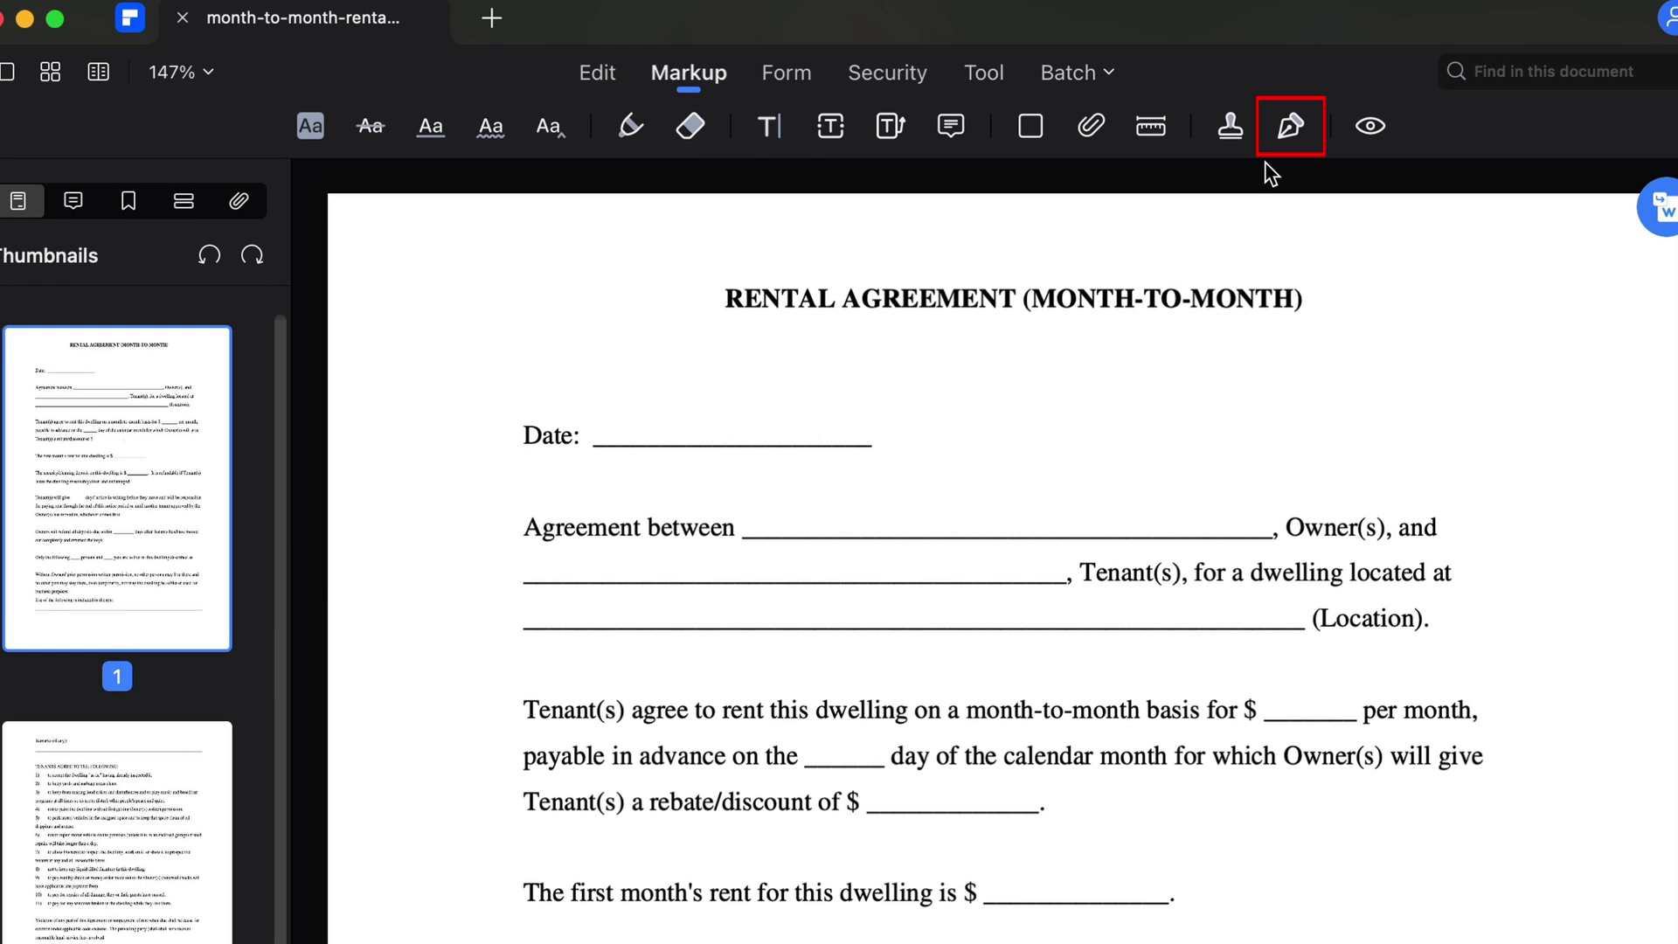
pyautogui.click(1298, 142)
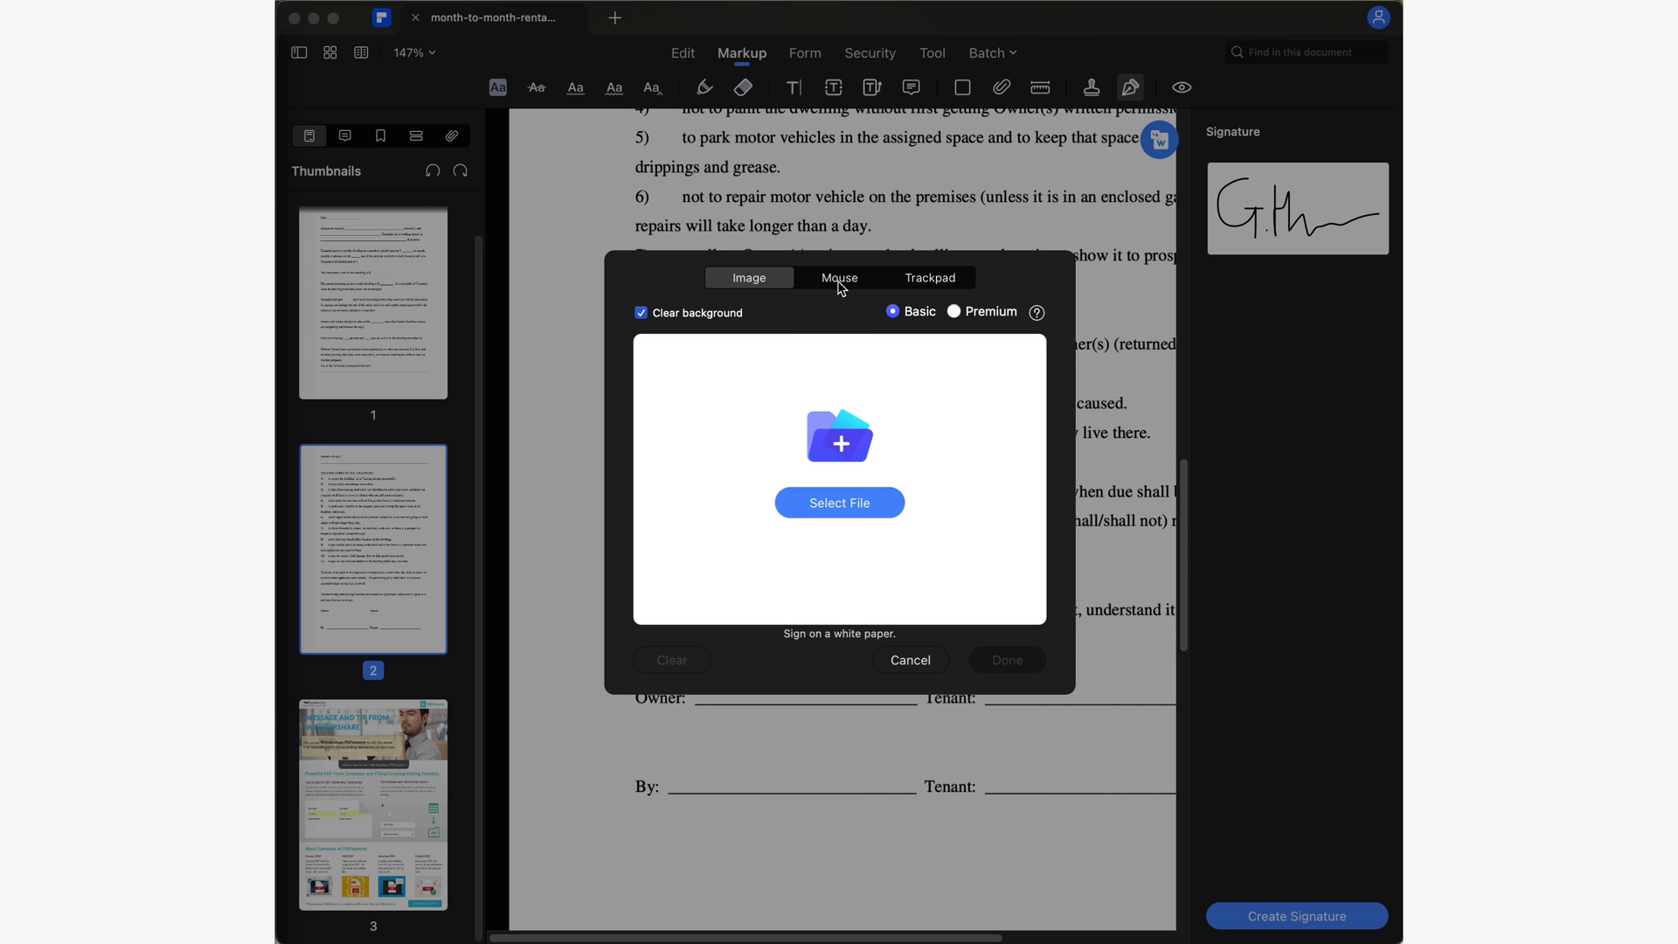
pyautogui.click(838, 278)
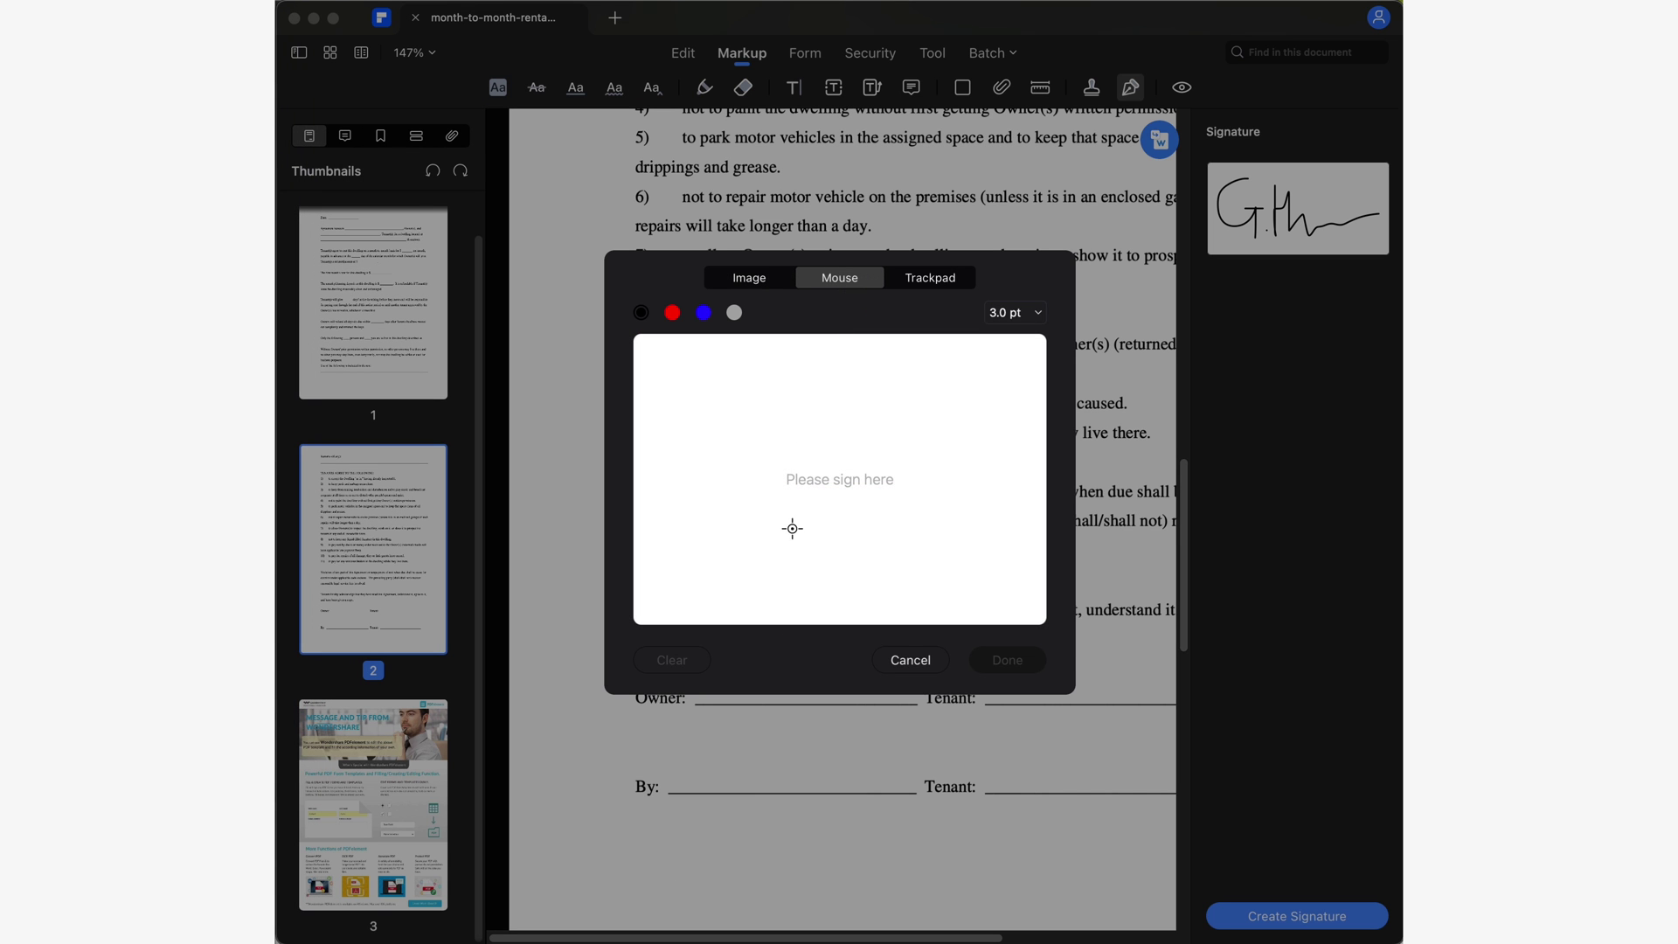
pyautogui.moveTo(679, 442); pyautogui.dragTo(710, 486)
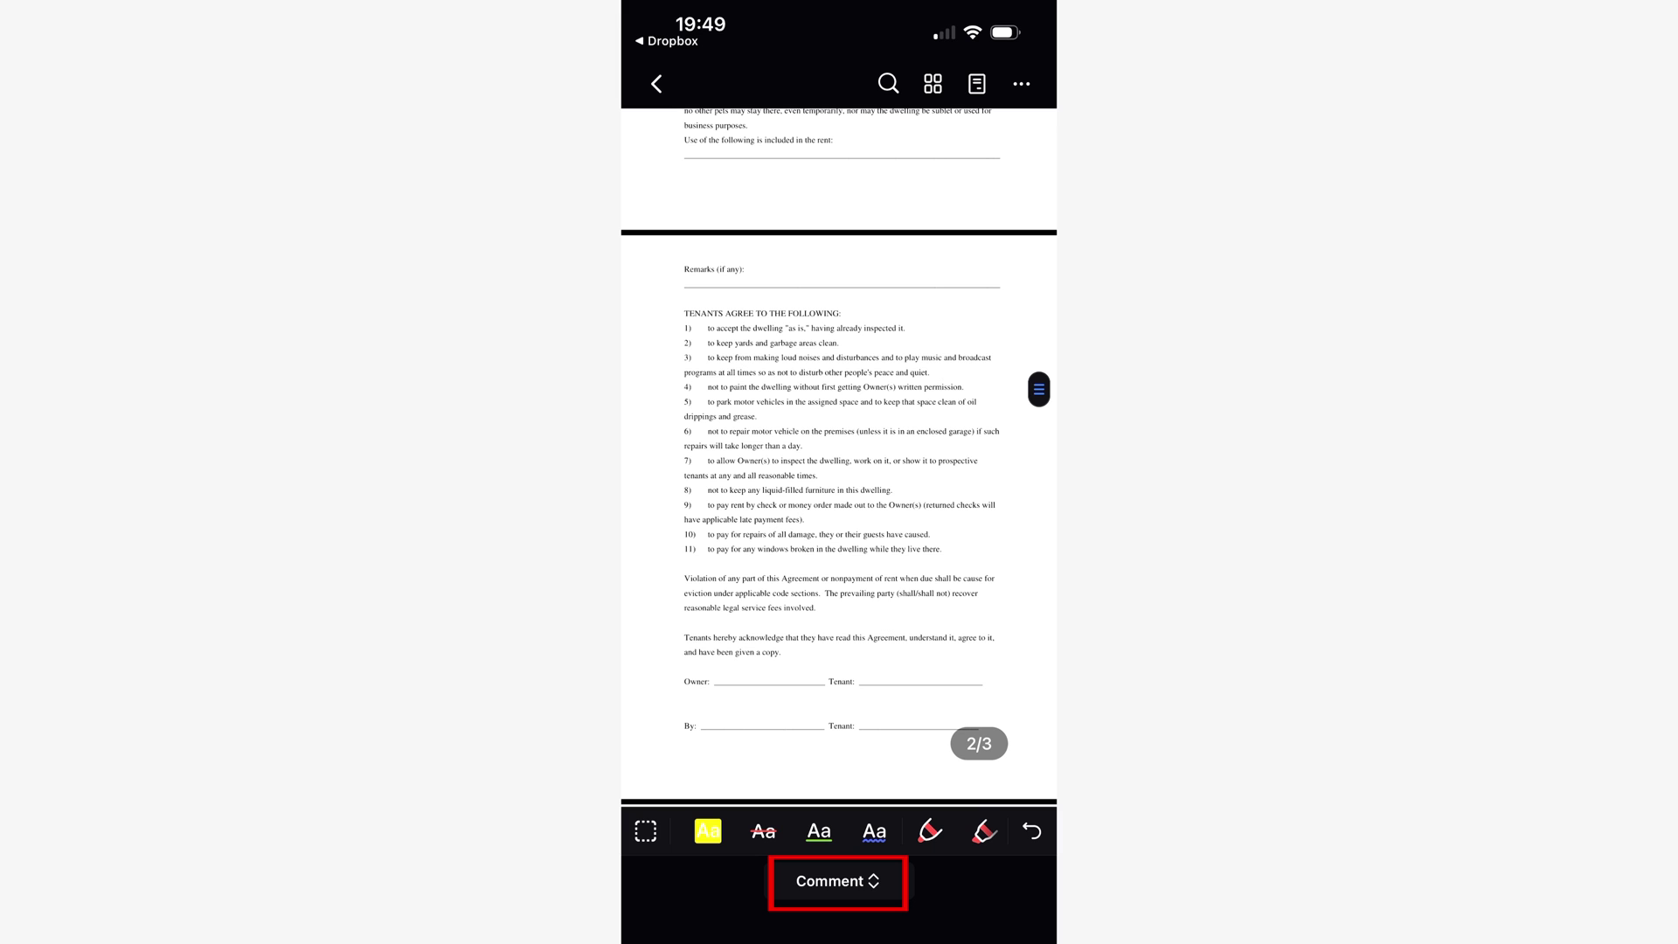
# In Fill & Sign mode, draw a new signature and fit it onto page 2's Owner line.
pyautogui.click(837, 881)
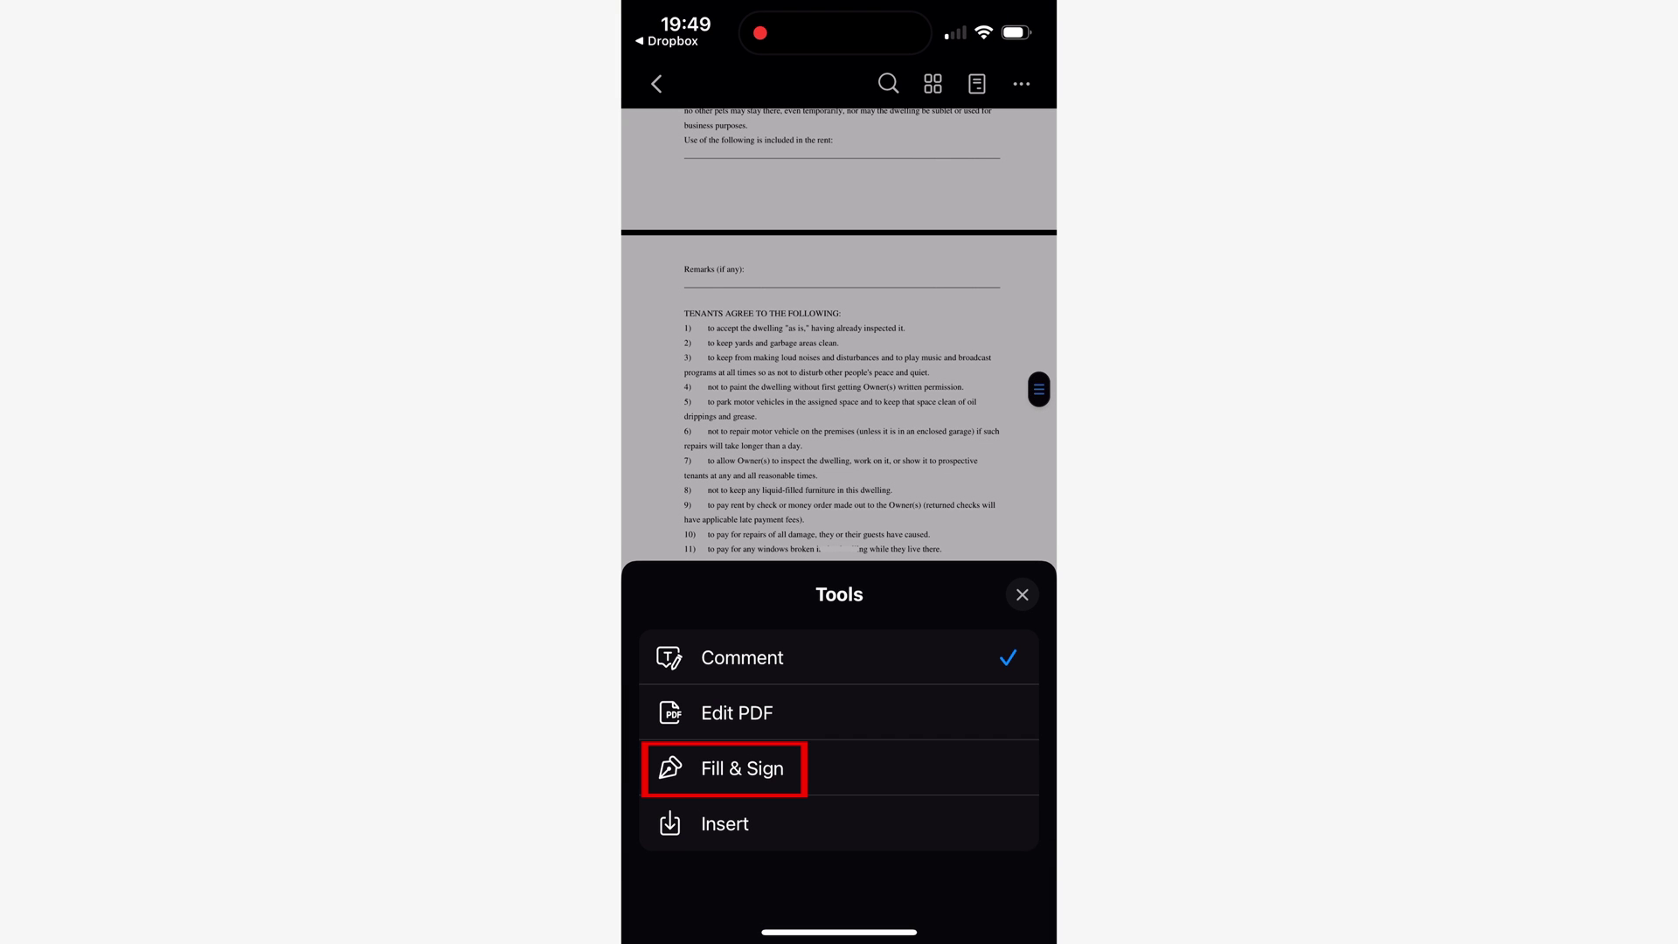
pyautogui.click(742, 768)
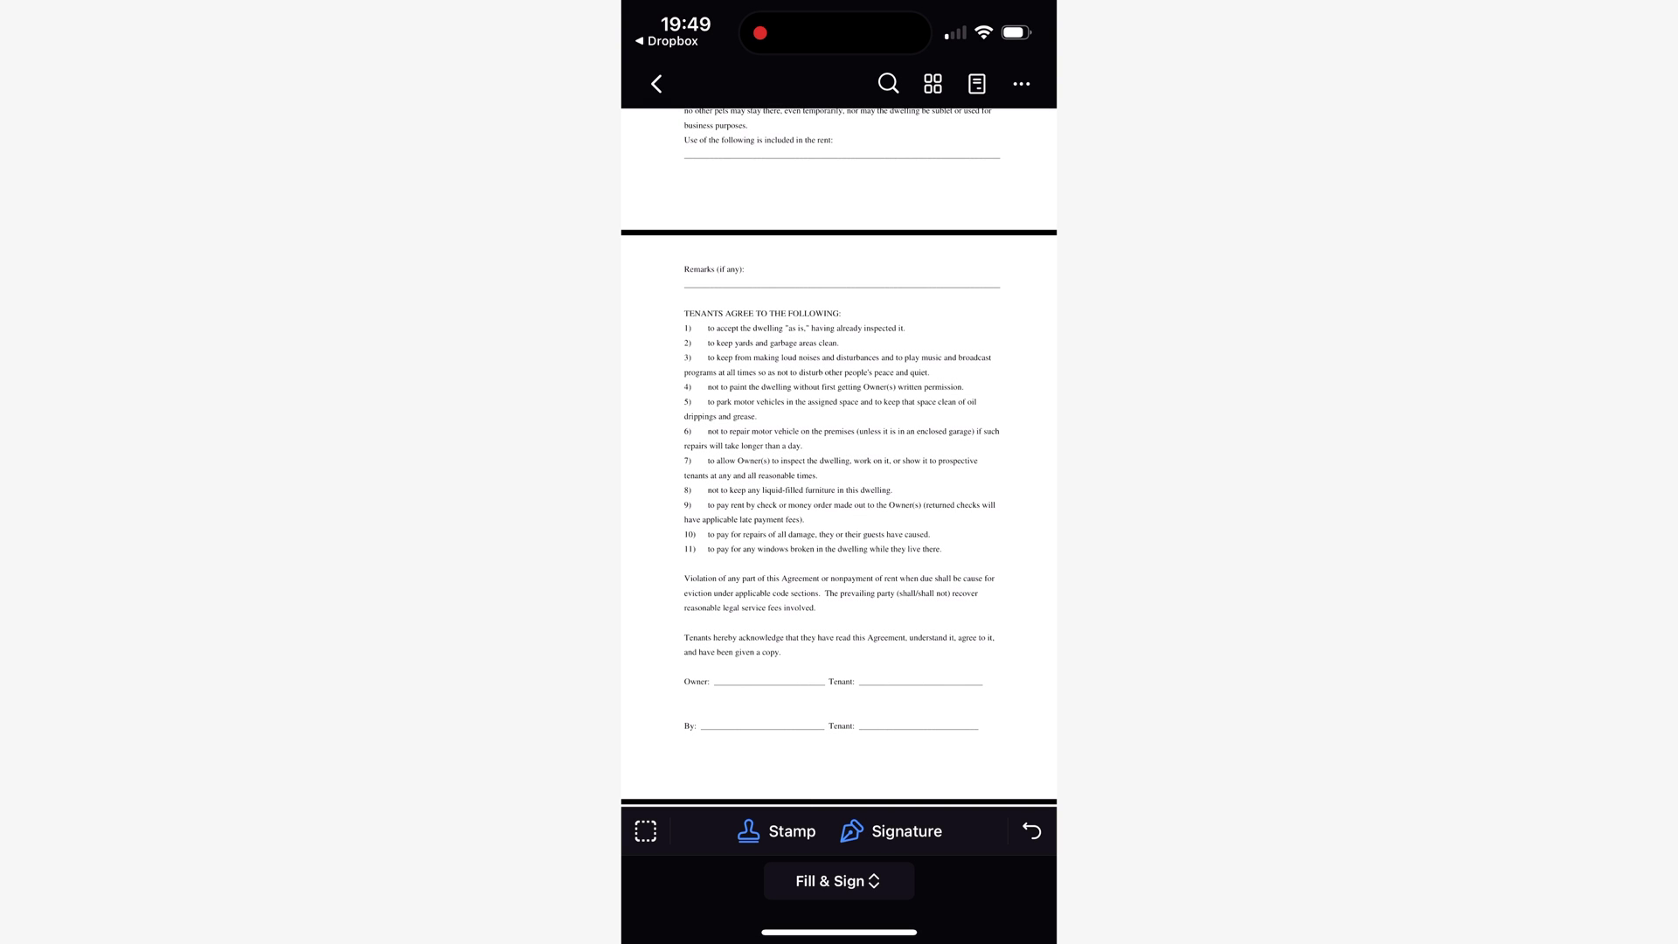
pyautogui.click(891, 831)
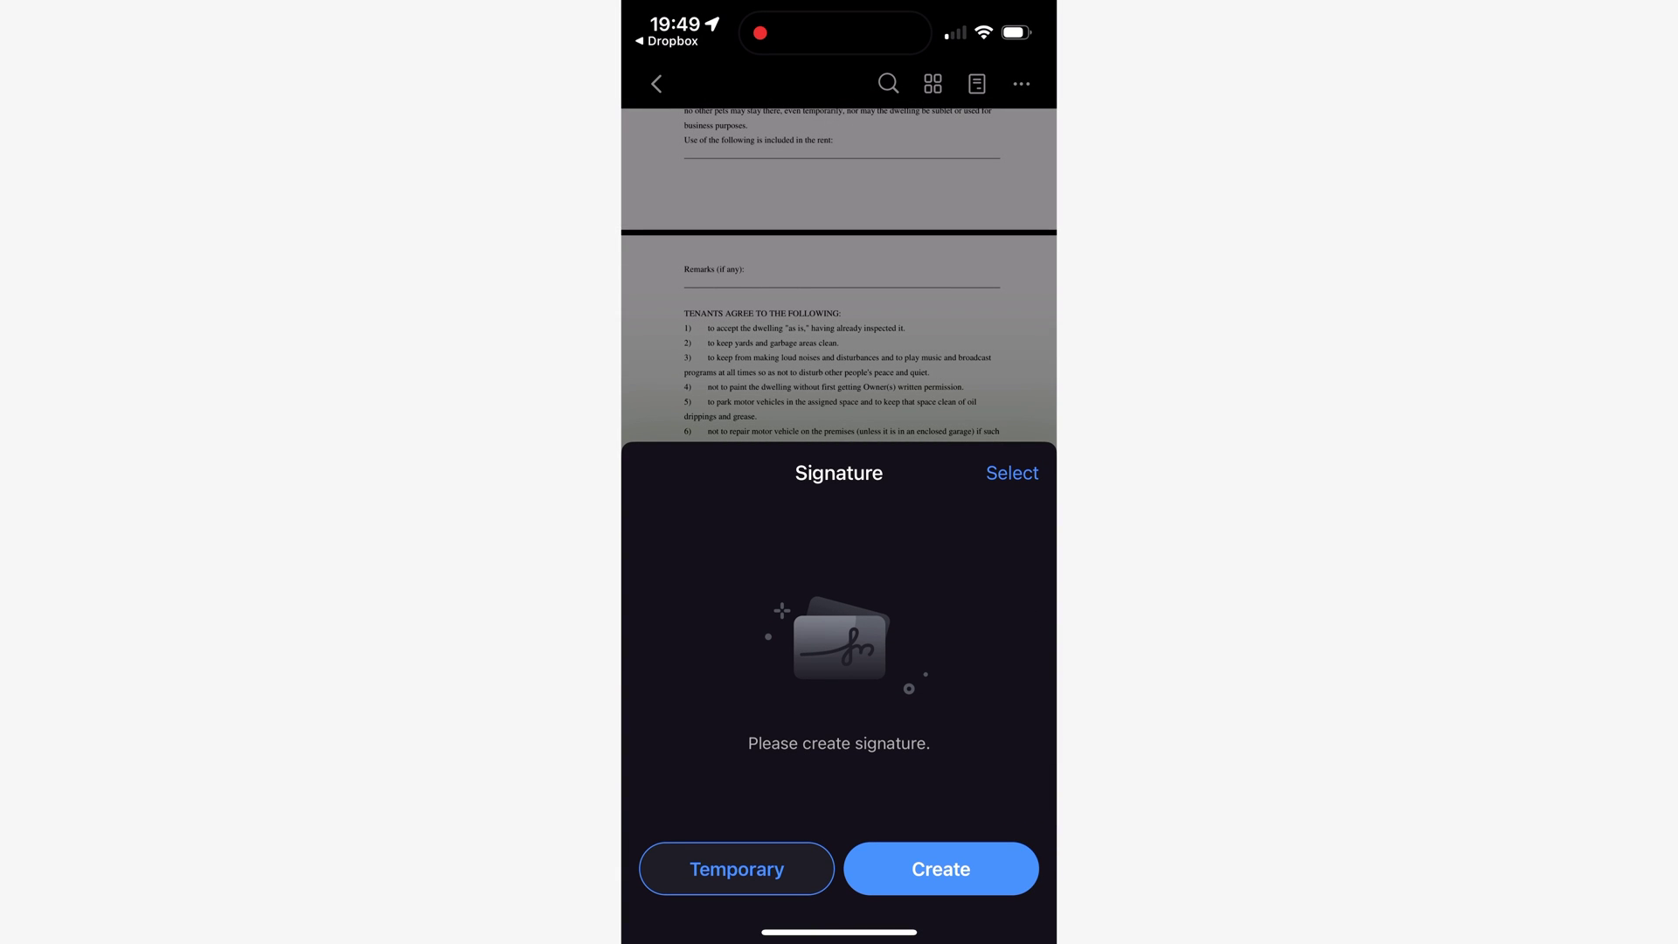
pyautogui.click(941, 869)
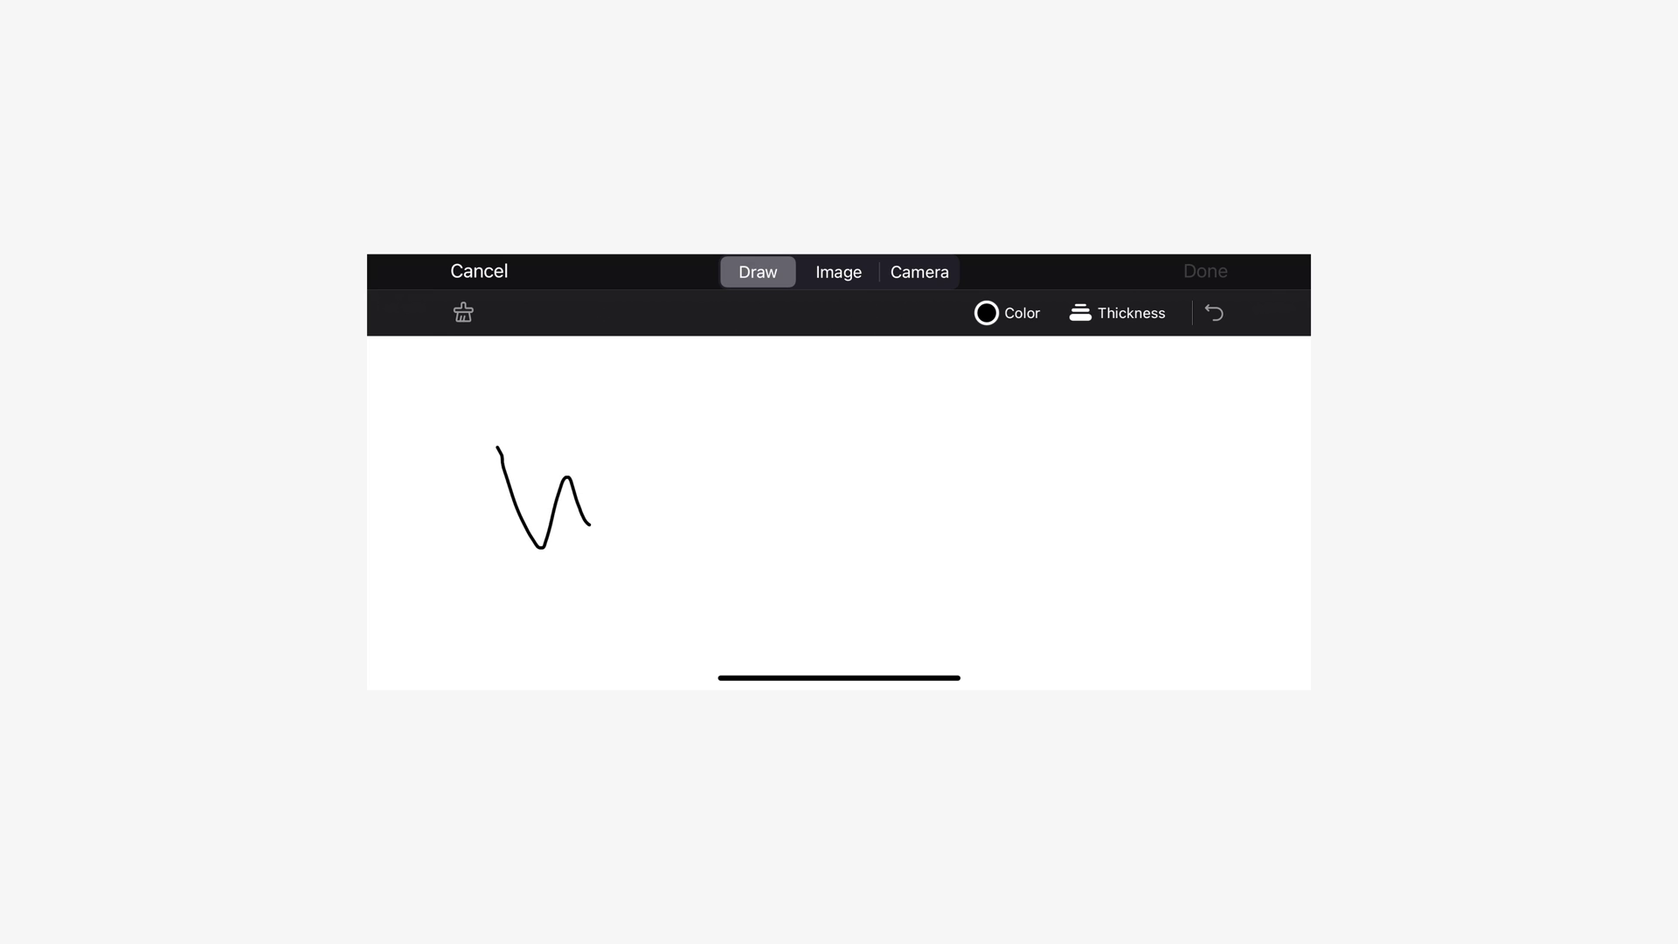
pyautogui.moveTo(591, 523); pyautogui.dragTo(629, 444)
pyautogui.click(647, 514)
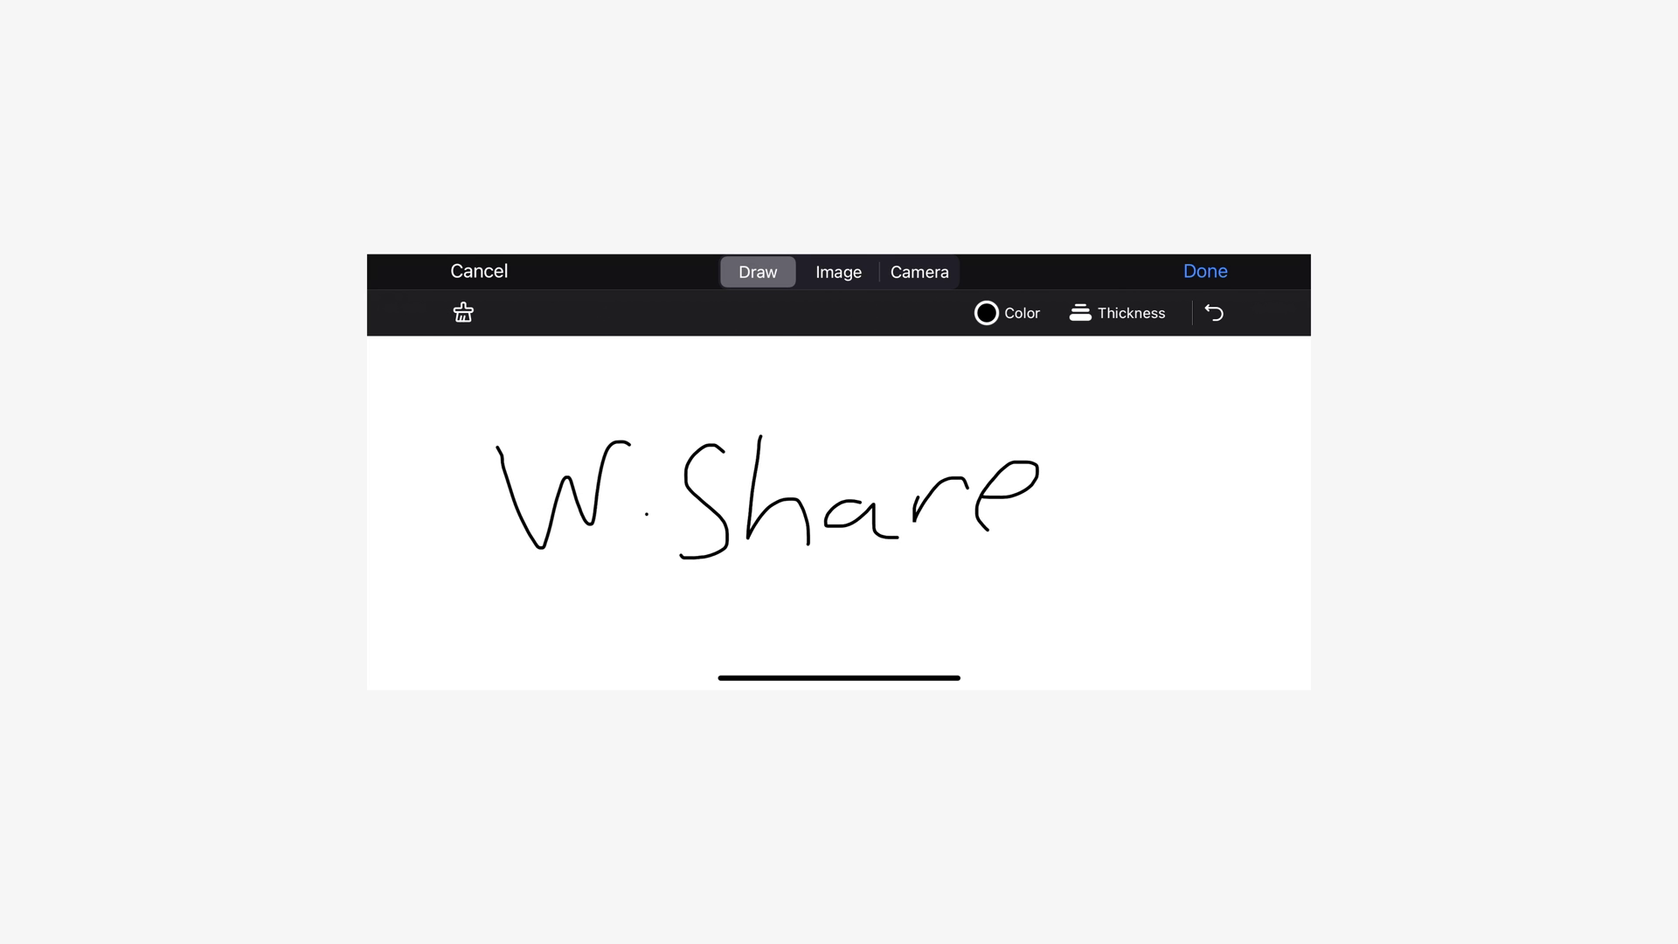
pyautogui.click(1207, 272)
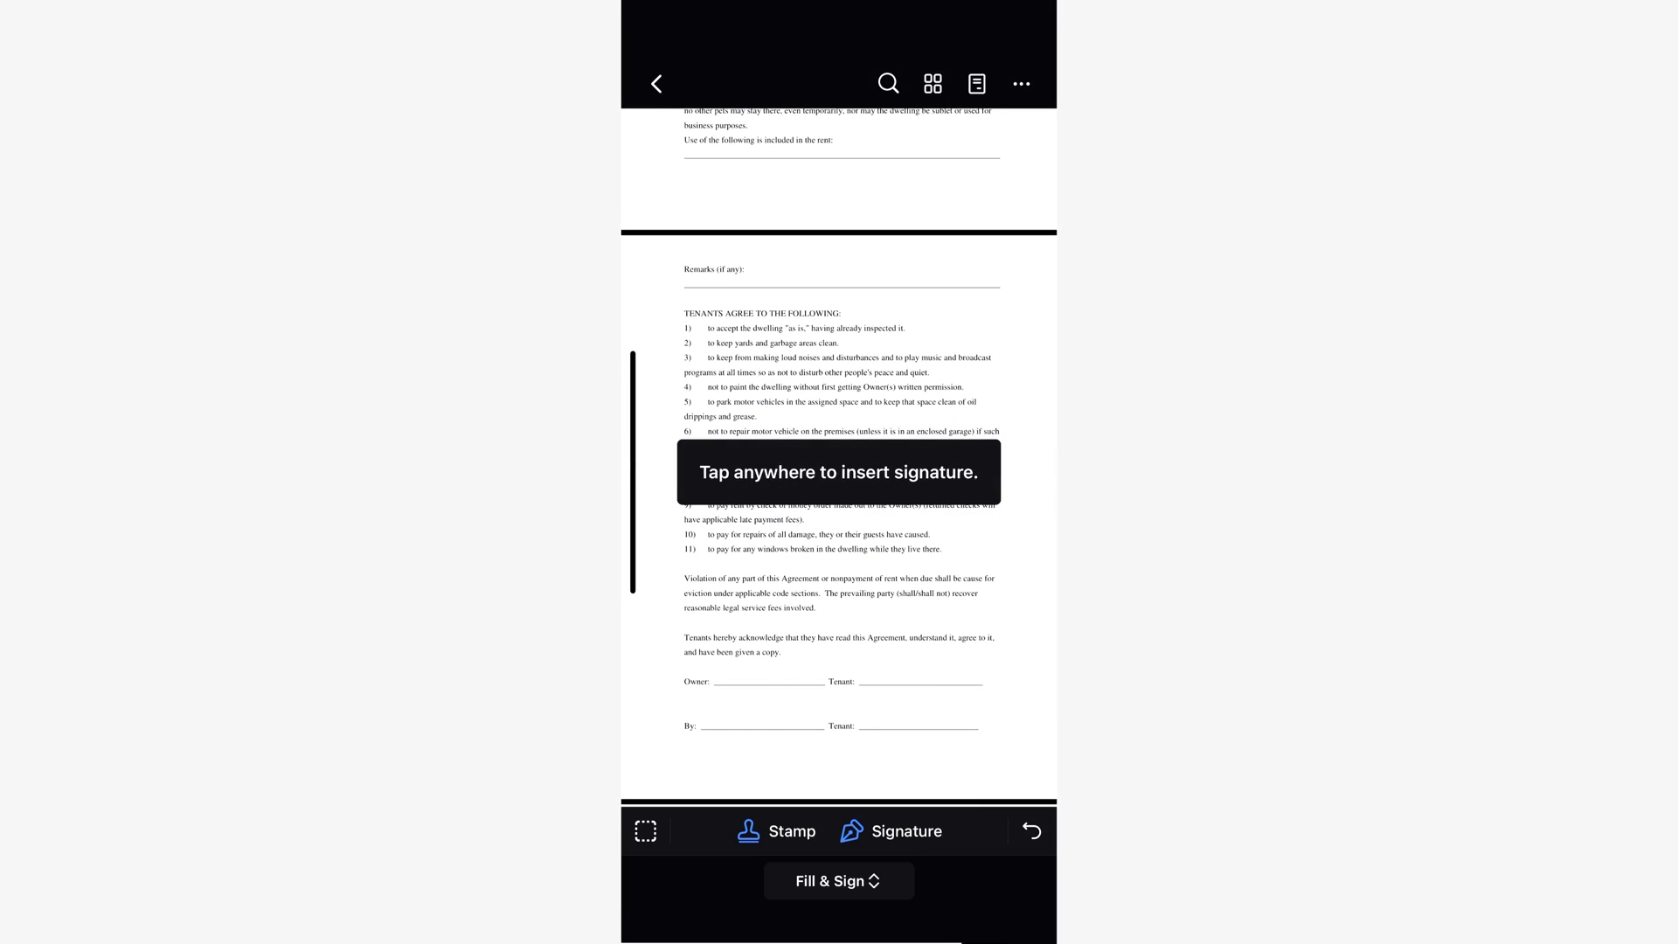
pyautogui.click(729, 682)
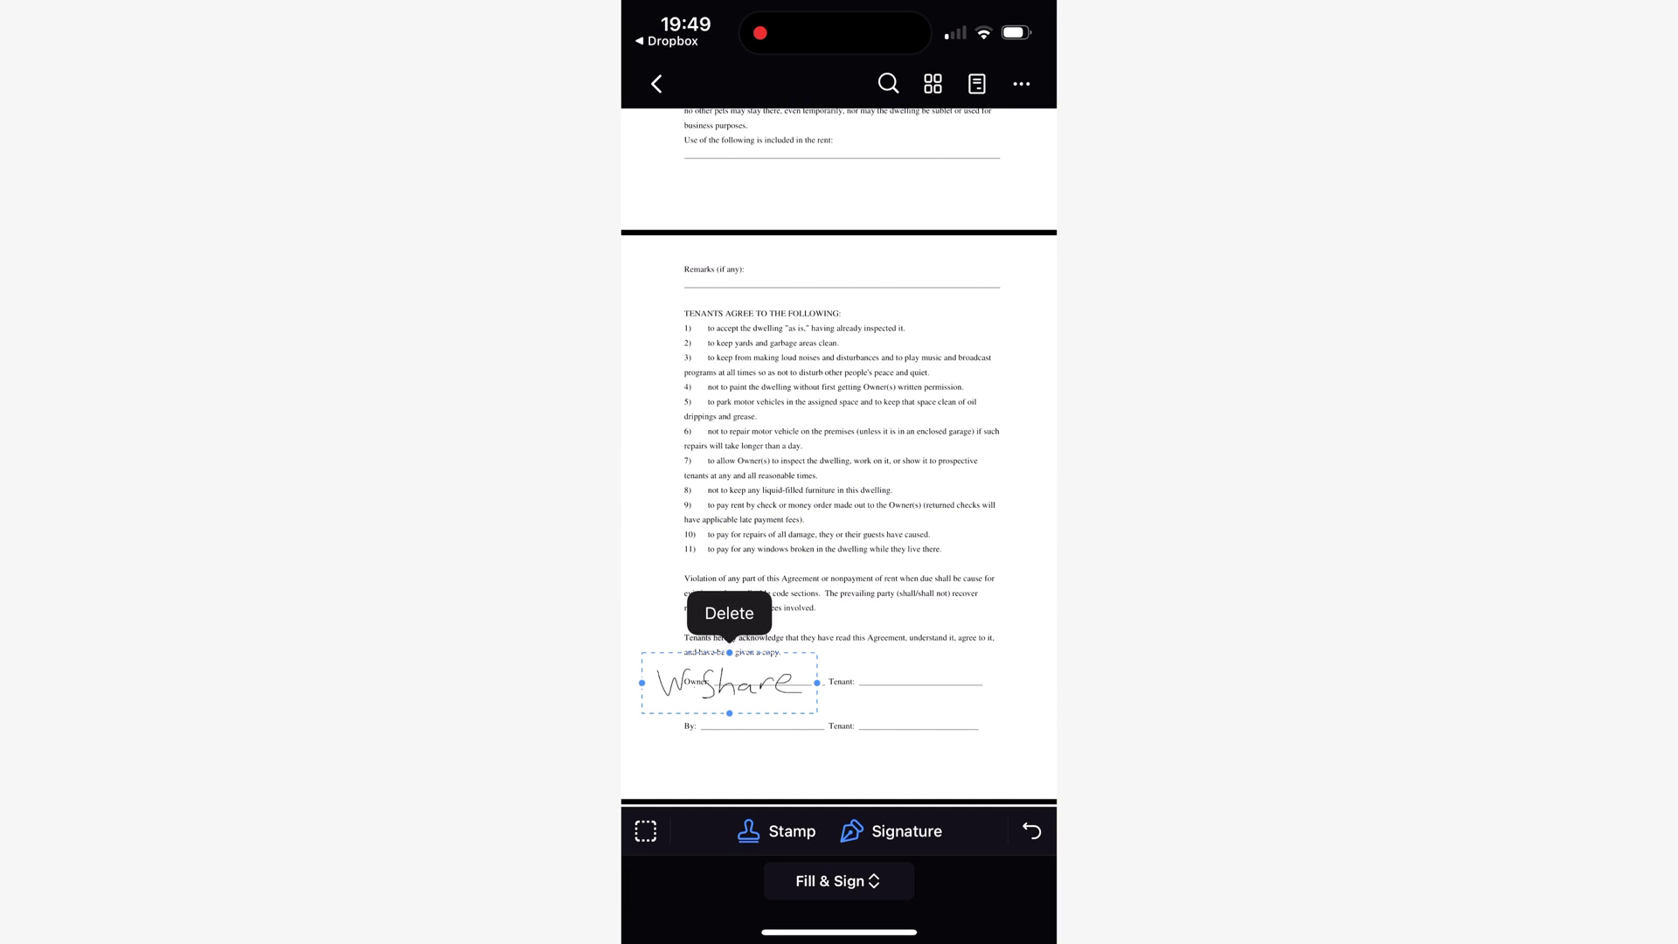
pyautogui.moveTo(642, 682); pyautogui.dragTo(732, 668)
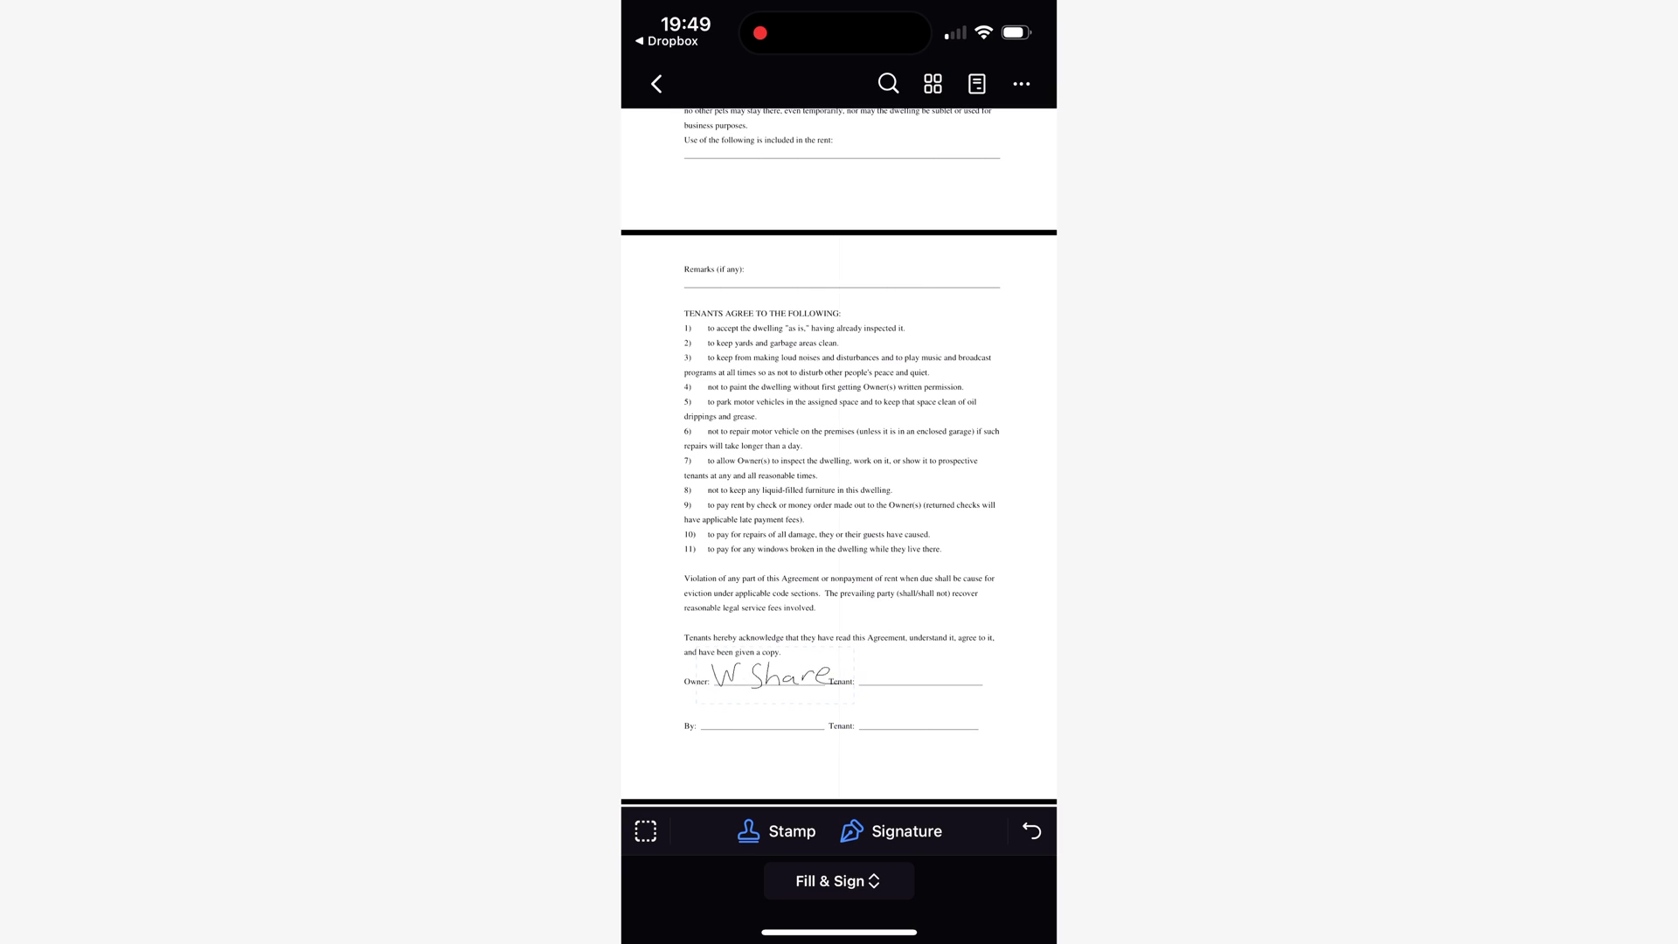